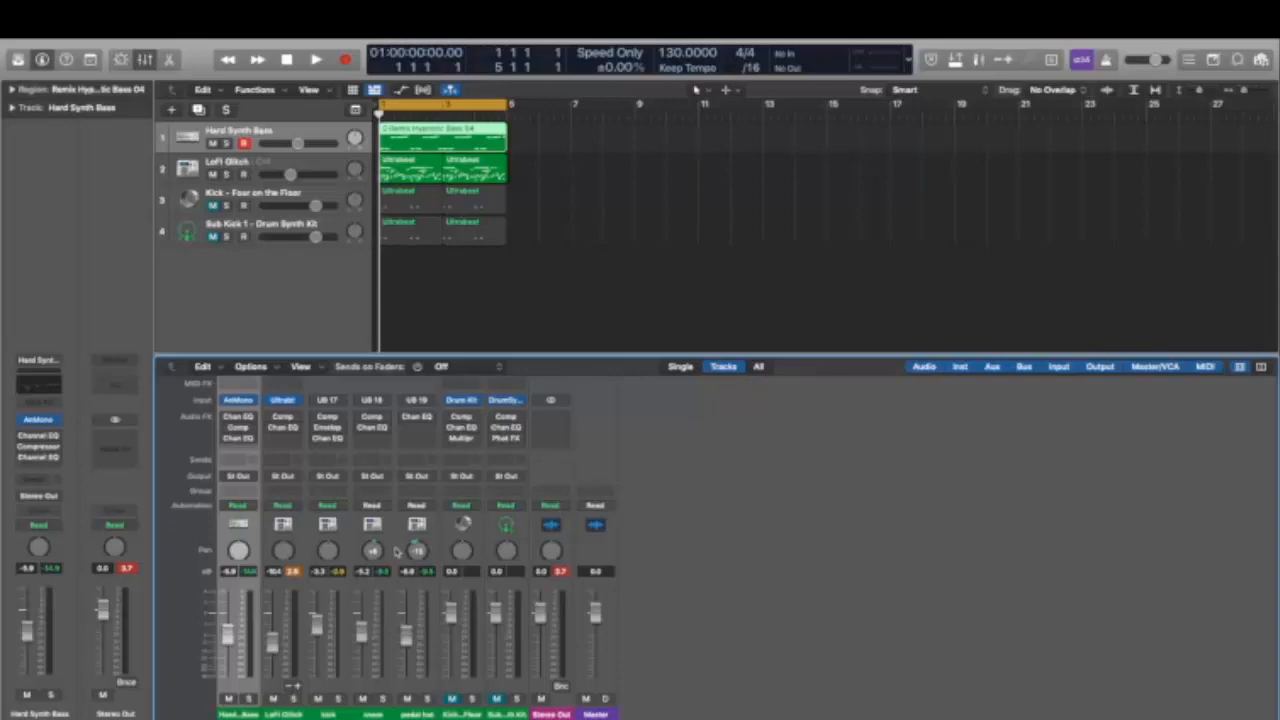
Step: Reset the faders of the five channels from Hard Synth Bass to pedal hat to 0.0 dB and audition the mix
{"action": "left_click", "coordinate": [421, 690], "text": "shift"}
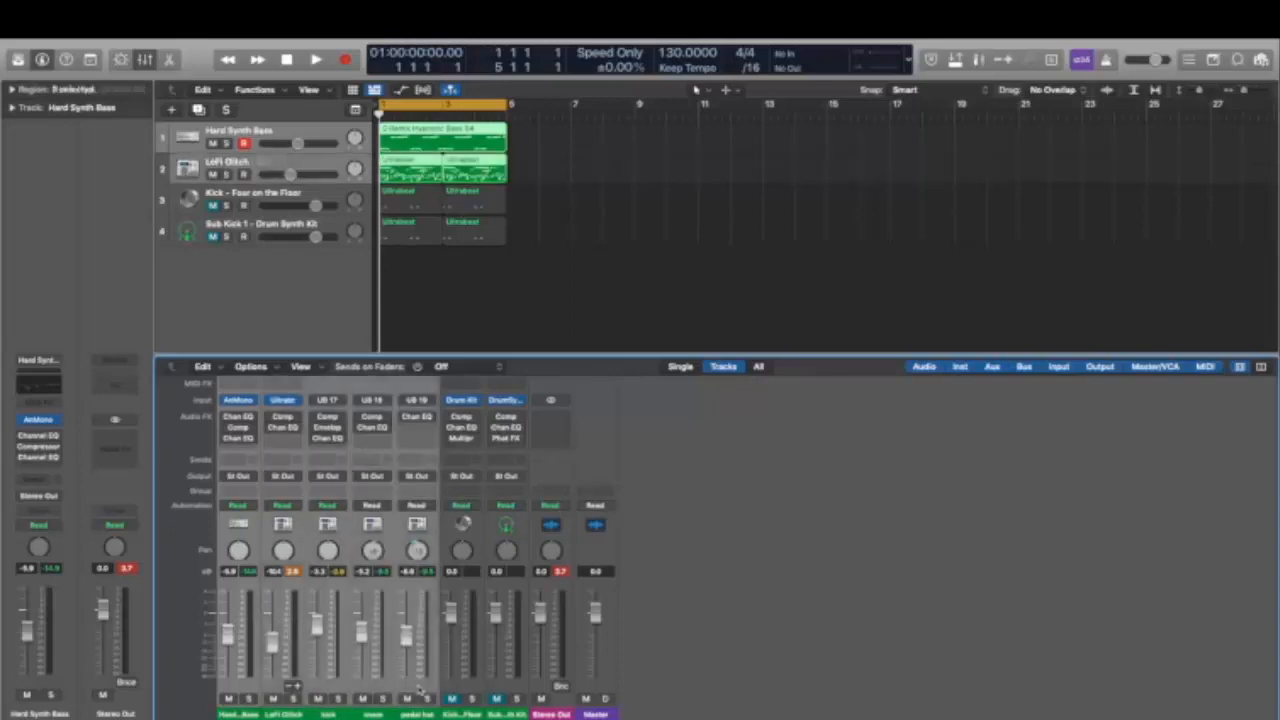
{"action": "left_click", "coordinate": [407, 640], "text": "alt"}
{"action": "left_click", "coordinate": [763, 581]}
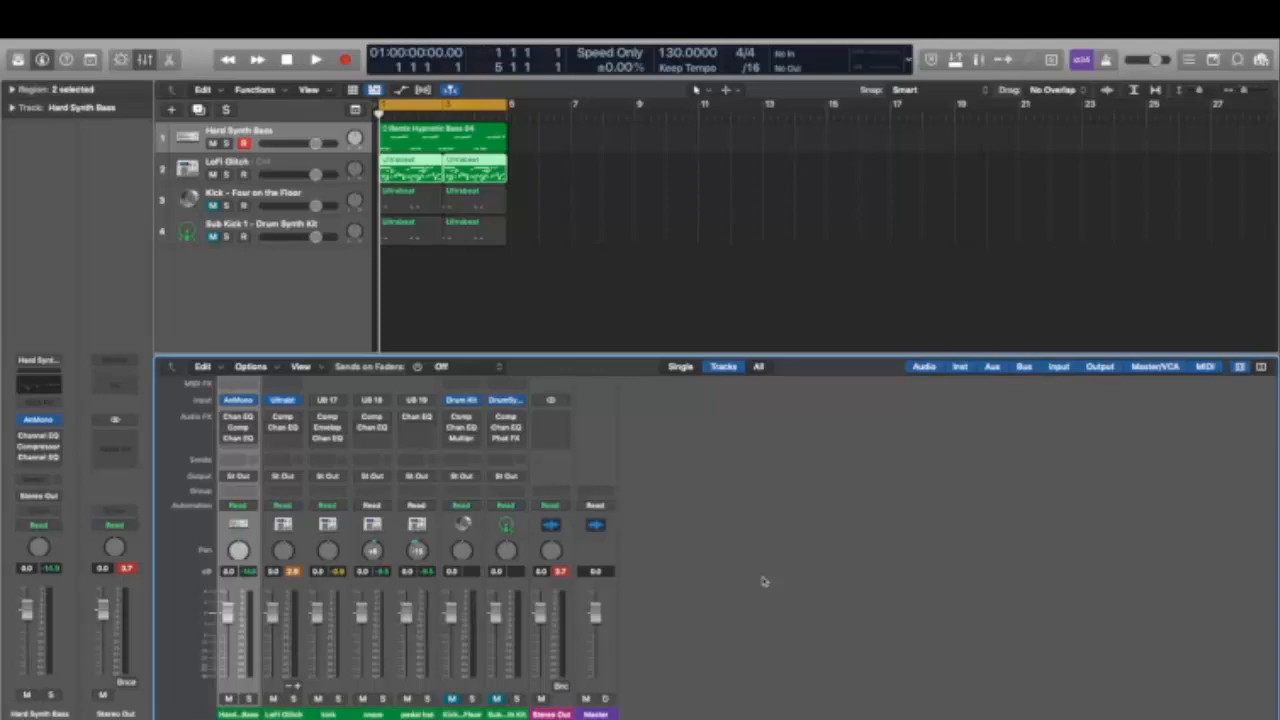
{"action": "key", "text": "space"}
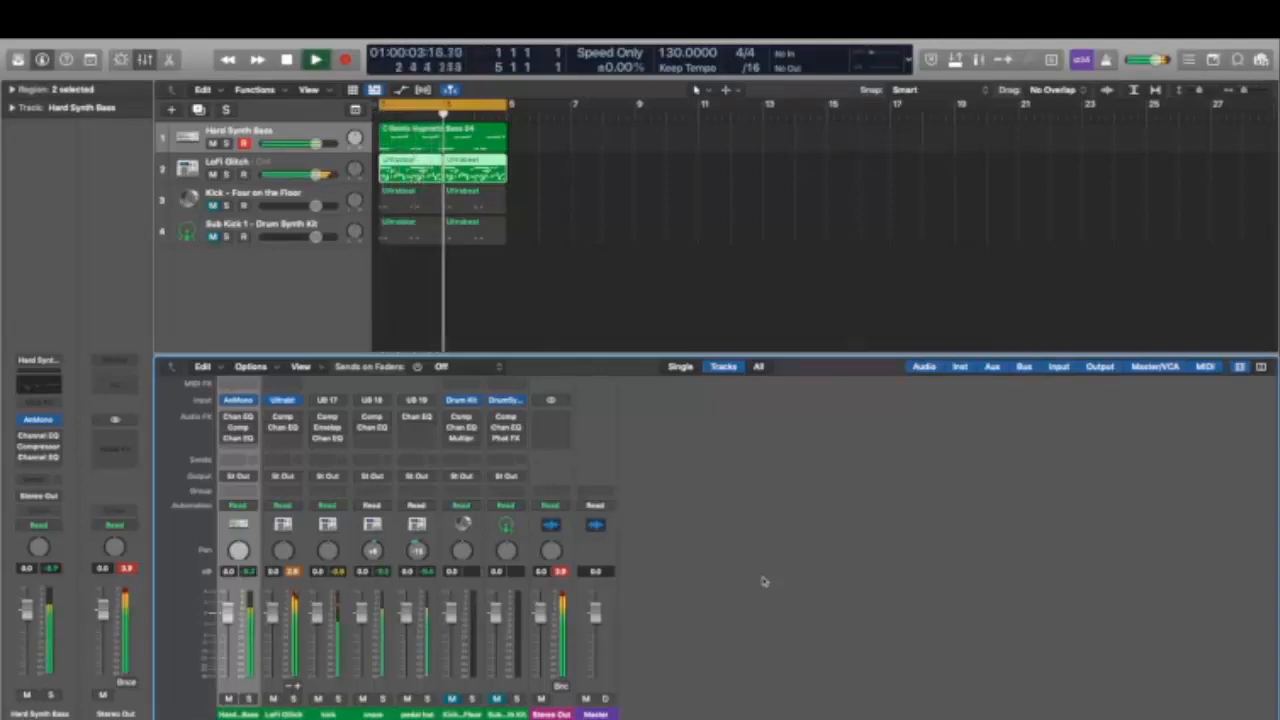
{"action": "key", "text": "space"}
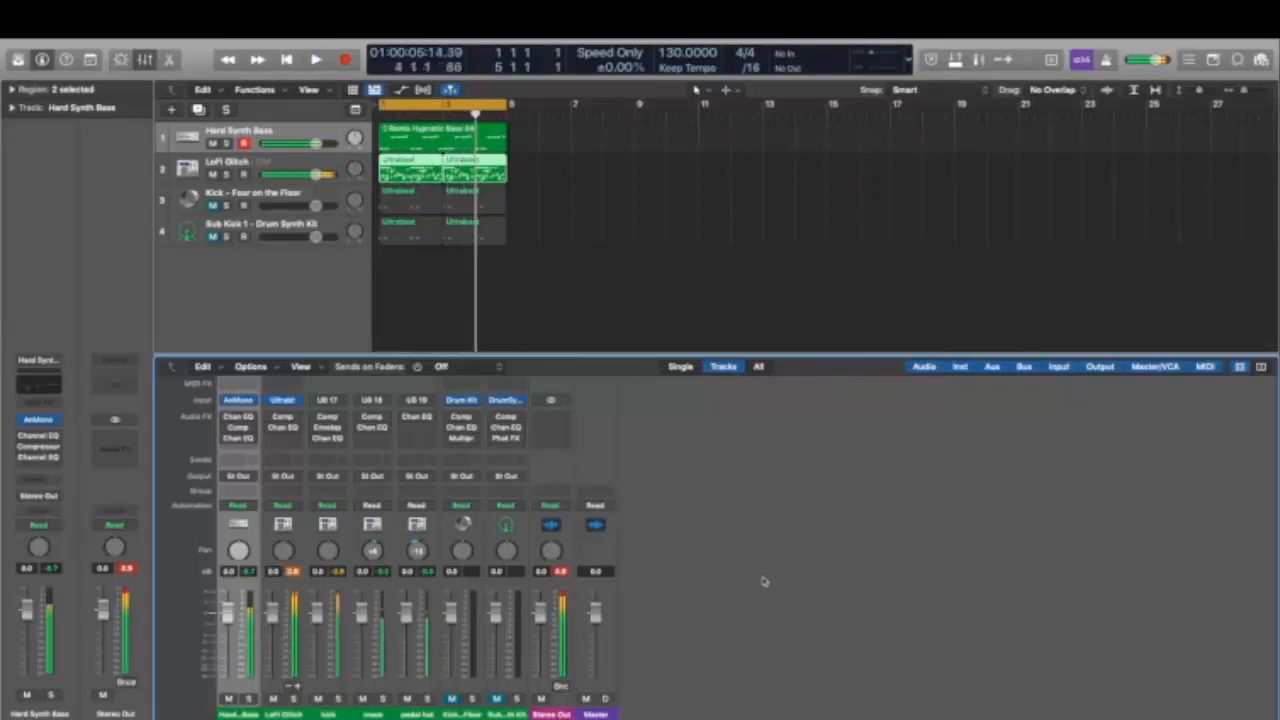
{"action": "key", "text": "Return"}
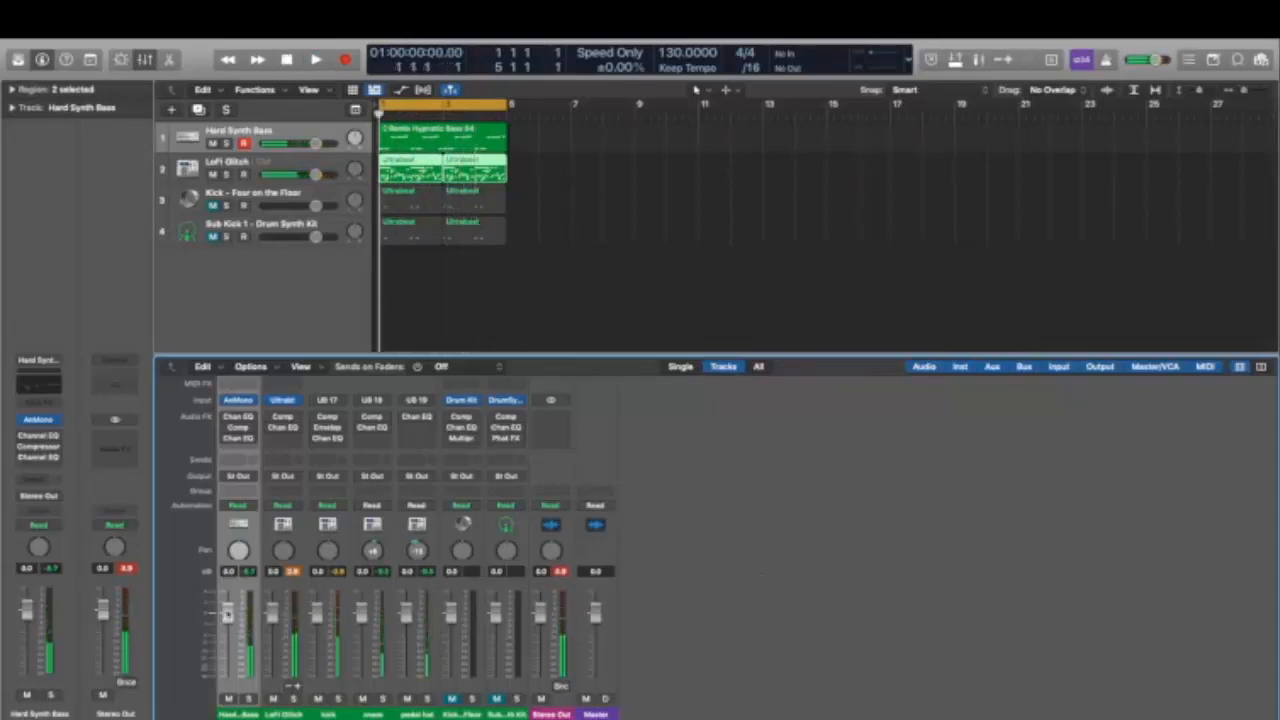
Step: Lower the Hard Synth Bass and snare faders, plus pedal hat to about -11.2 dB, LoFi Glitch to -4.7 dB and kick to -2.3 dB
{"action": "left_click_drag", "start_coordinate": [228, 613], "coordinate": [228, 637]}
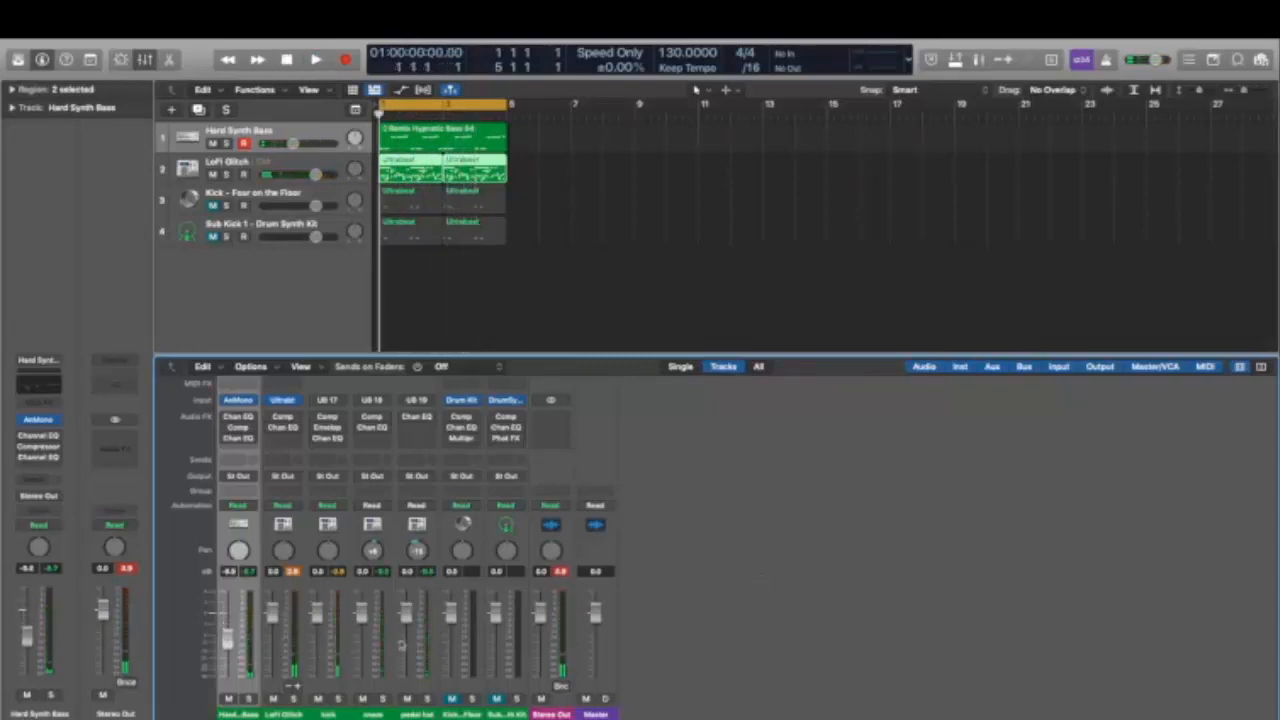
{"action": "left_click_drag", "start_coordinate": [406, 611], "coordinate": [406, 643]}
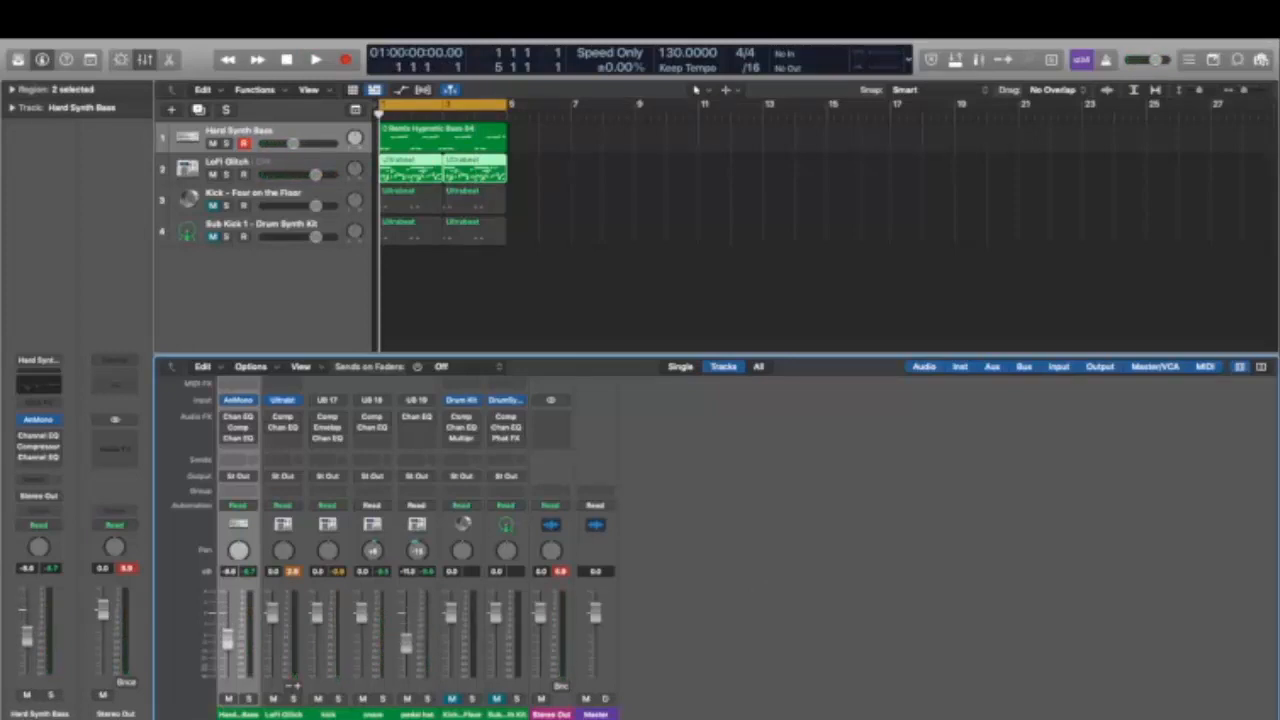
{"action": "left_click_drag", "start_coordinate": [272, 611], "coordinate": [272, 628]}
{"action": "left_click_drag", "start_coordinate": [361, 630], "coordinate": [360, 647]}
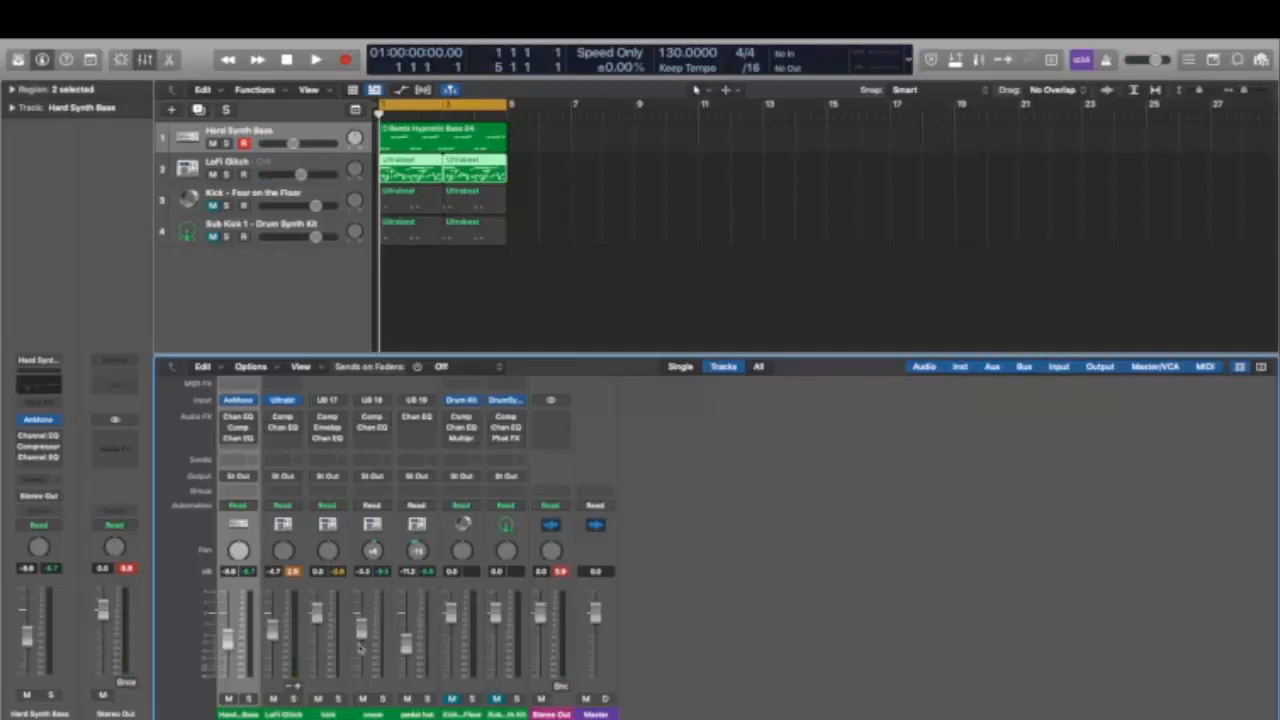
{"action": "left_click_drag", "start_coordinate": [317, 611], "coordinate": [316, 630]}
Step: Rebalance during playback: Hard Synth Bass to about -5.4 dB, LoFi Glitch to -7.4 dB, snare to -5.2 dB and pedal hat to -9.2 dB
{"action": "key", "text": "space"}
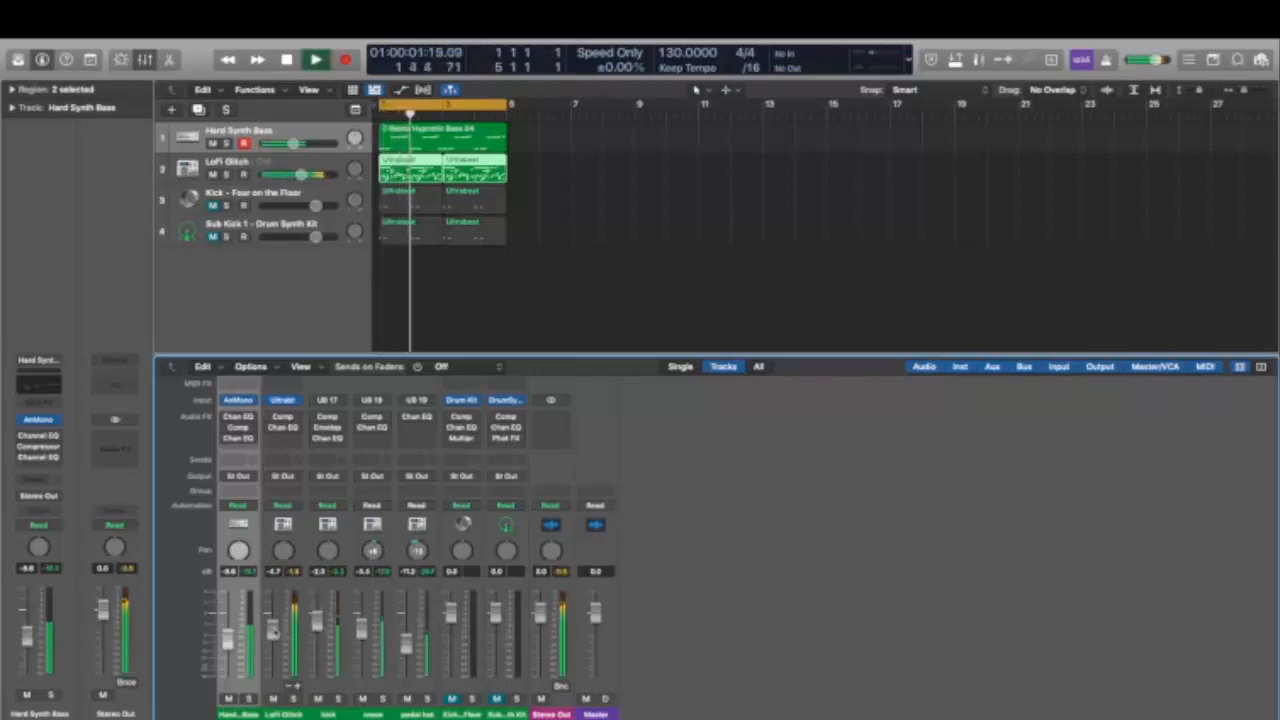
{"action": "left_click_drag", "start_coordinate": [274, 632], "coordinate": [228, 634]}
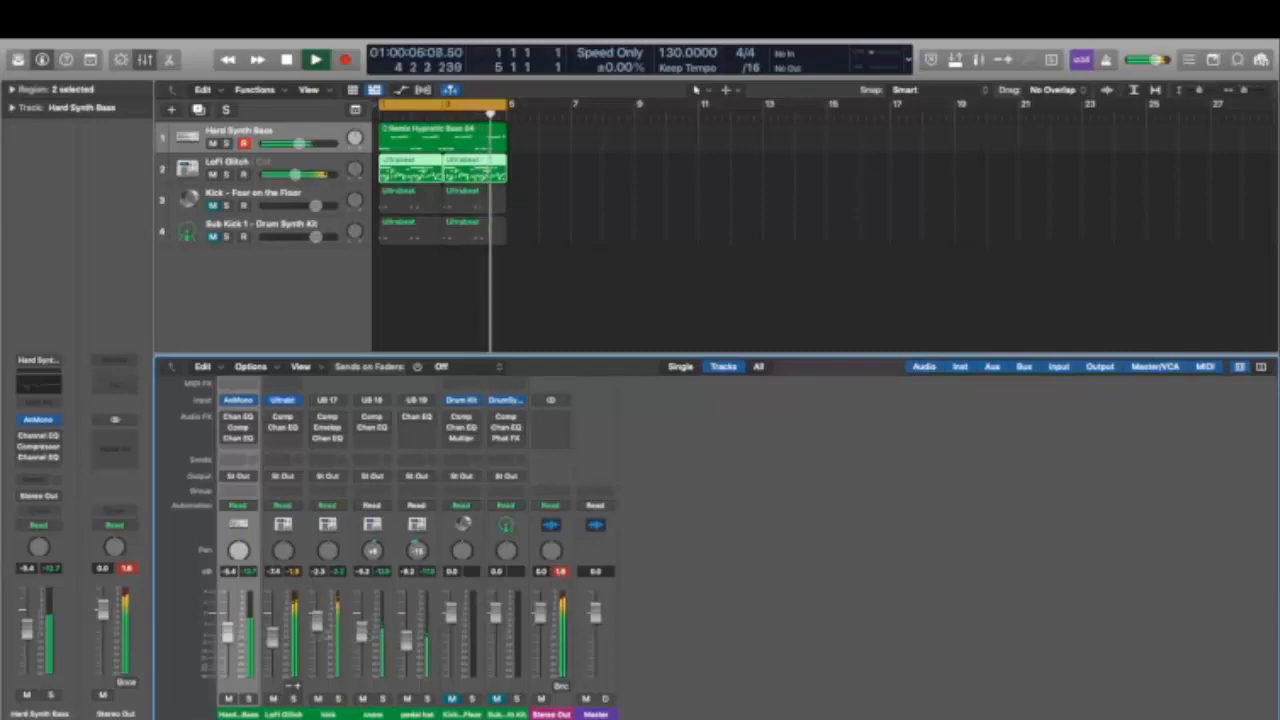
{"action": "key", "text": "space"}
{"action": "key", "text": "Return"}
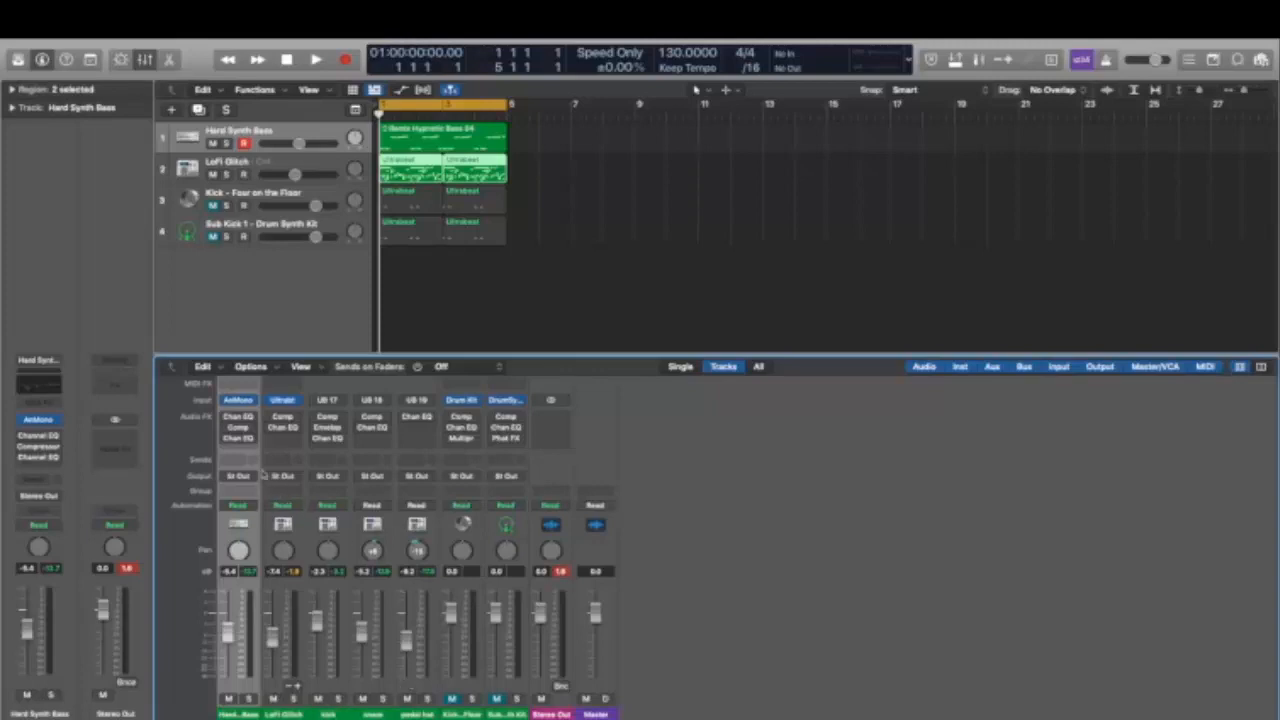
Step: Open the Compressor on Hard Synth Bass and mute the LoFi Glitch, snare and pedal hat channels
{"action": "left_click", "coordinate": [238, 427]}
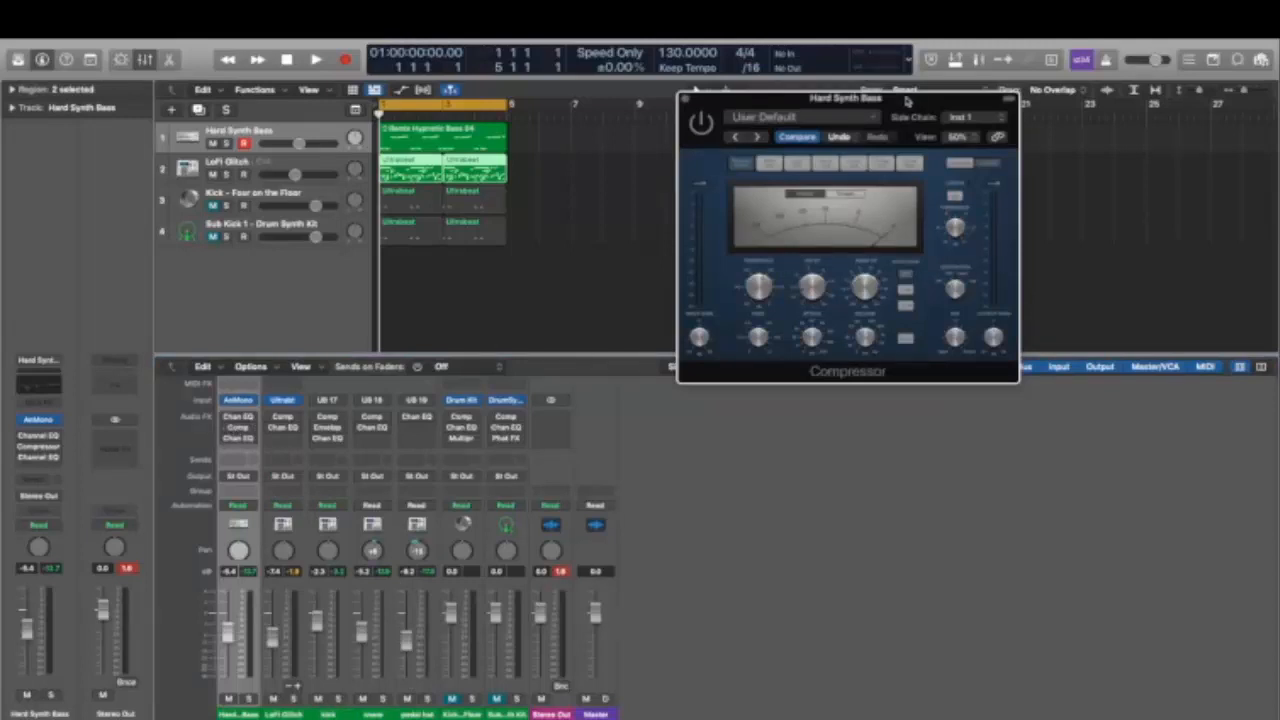
{"action": "left_click_drag", "start_coordinate": [907, 101], "coordinate": [977, 200]}
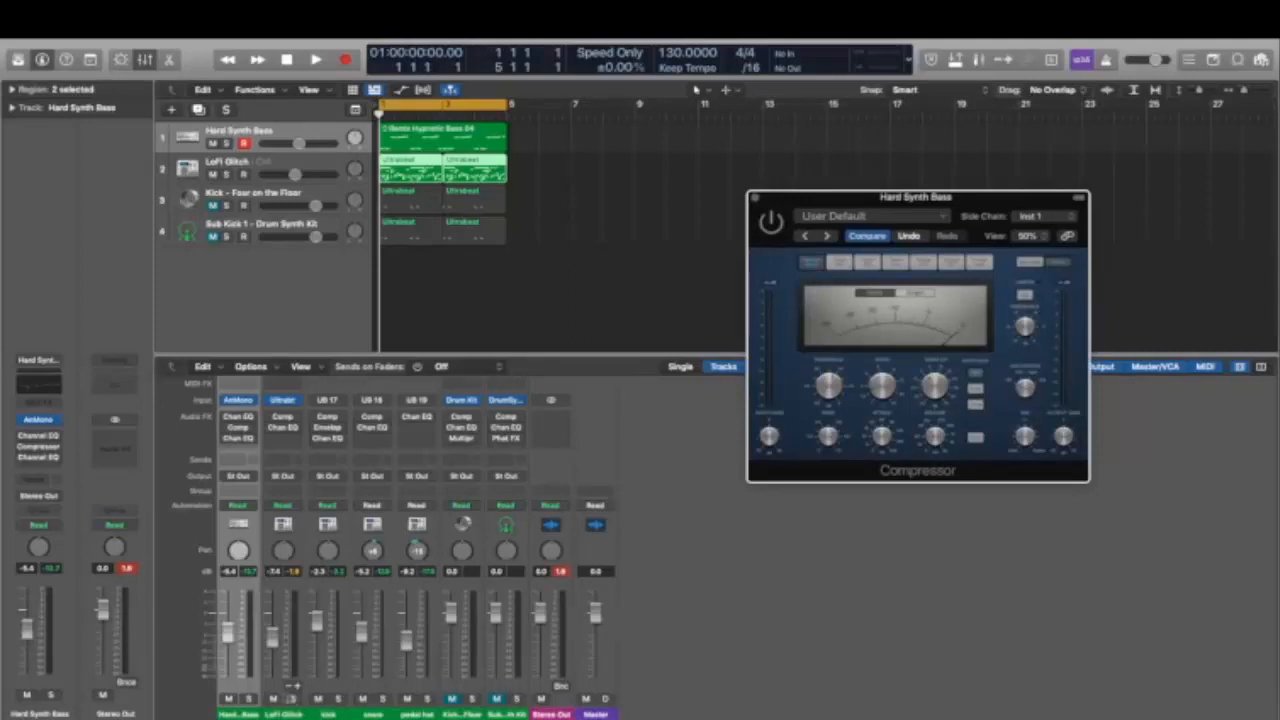
{"action": "left_click", "coordinate": [274, 698]}
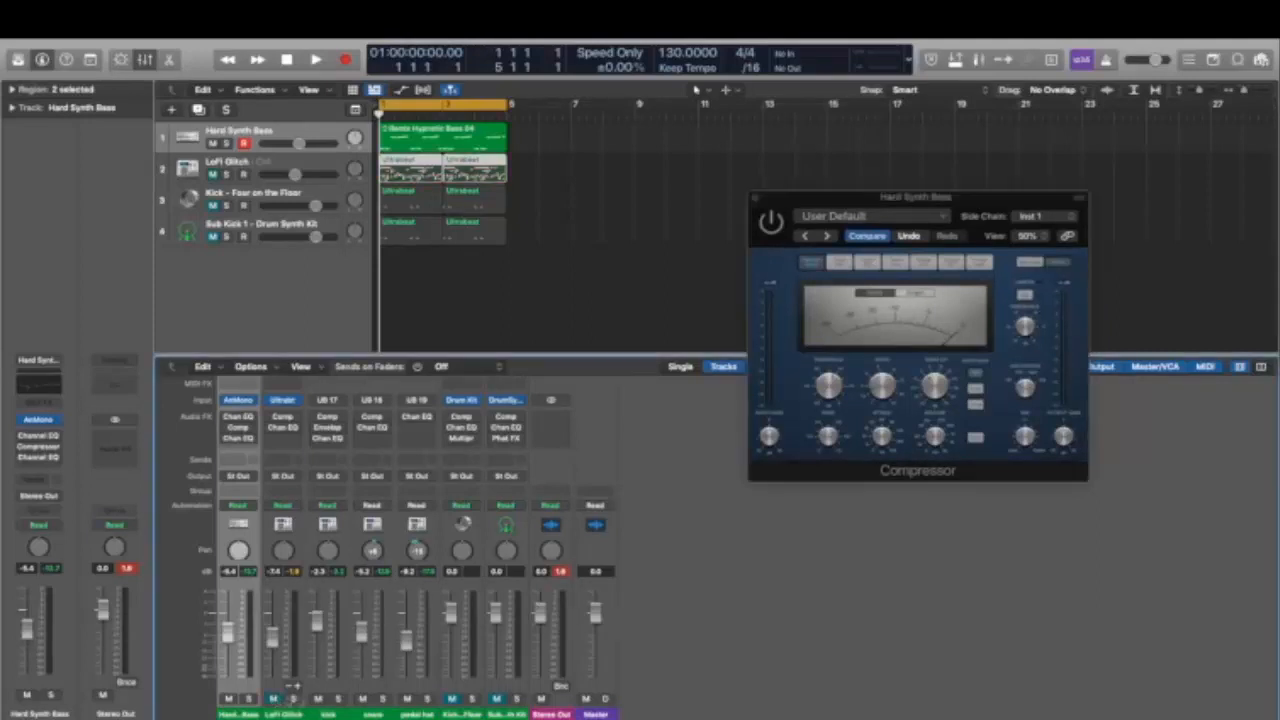
{"action": "left_click", "coordinate": [362, 698]}
Step: Switch on the Hard Synth Bass Compressor while the bass and kick play, and review its settings after rewinding
{"action": "key", "text": "space"}
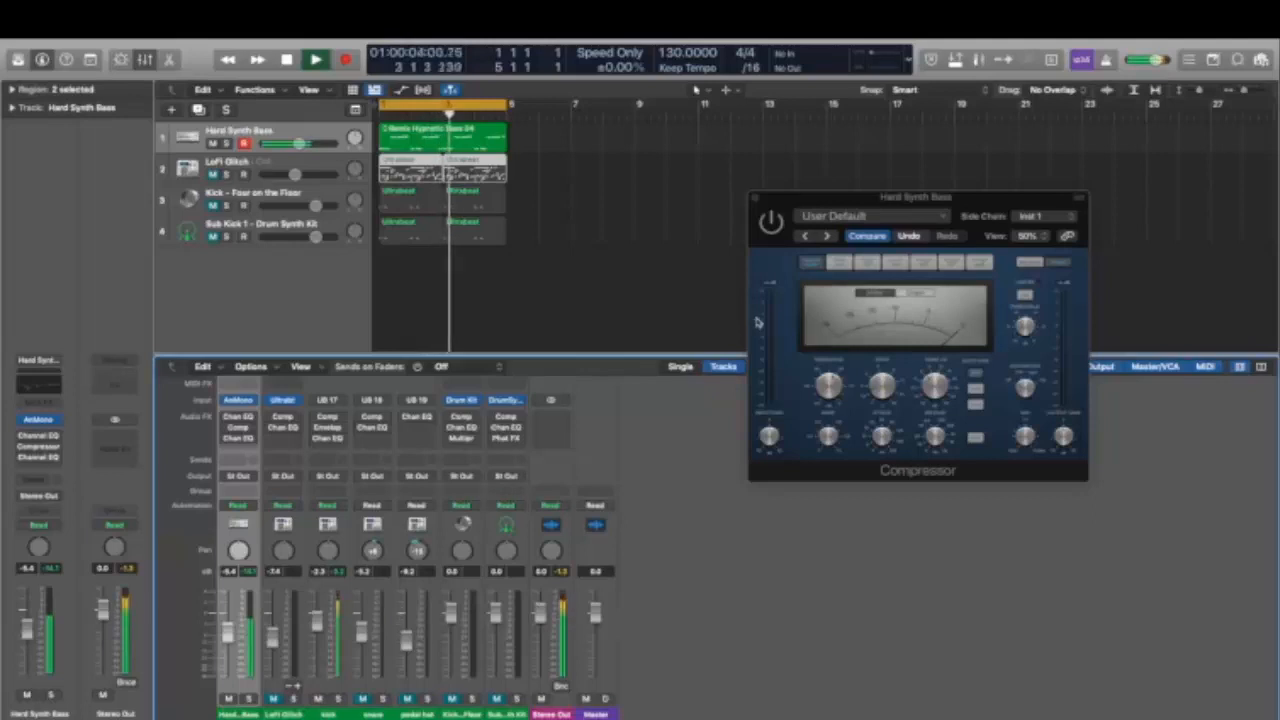
{"action": "left_click", "coordinate": [771, 228]}
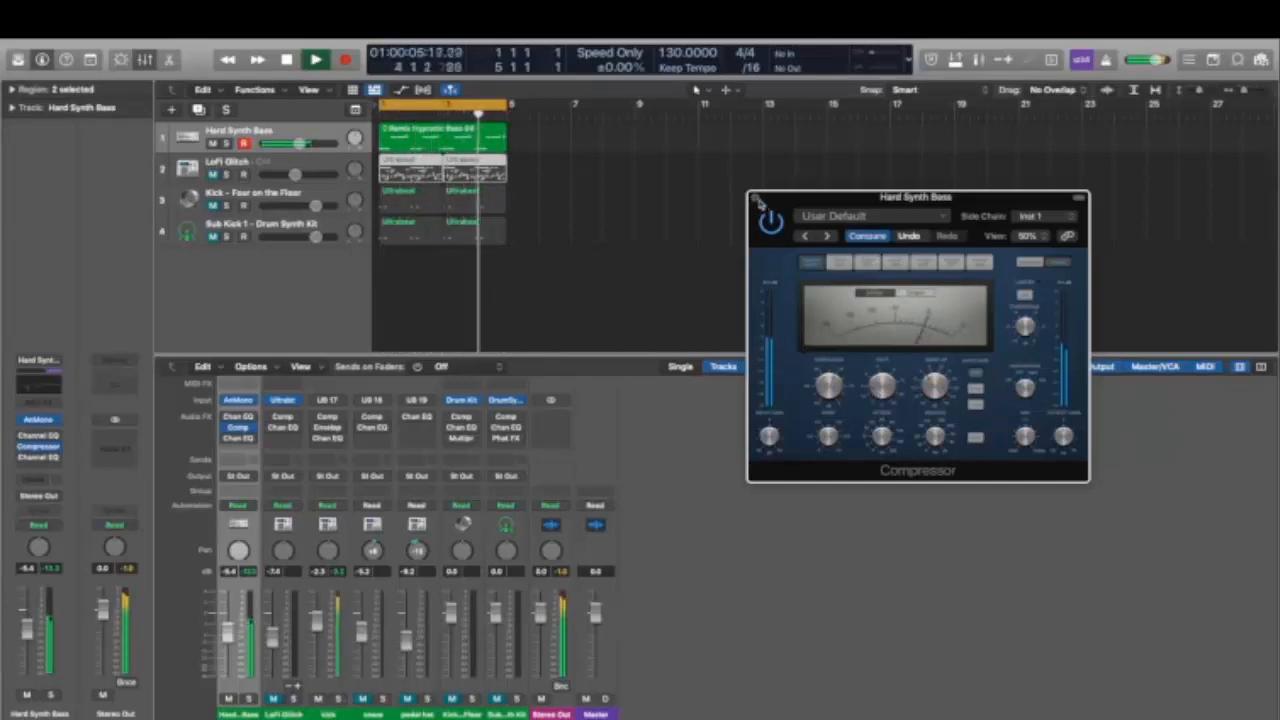
{"action": "left_click", "coordinate": [756, 199]}
{"action": "key", "text": "space"}
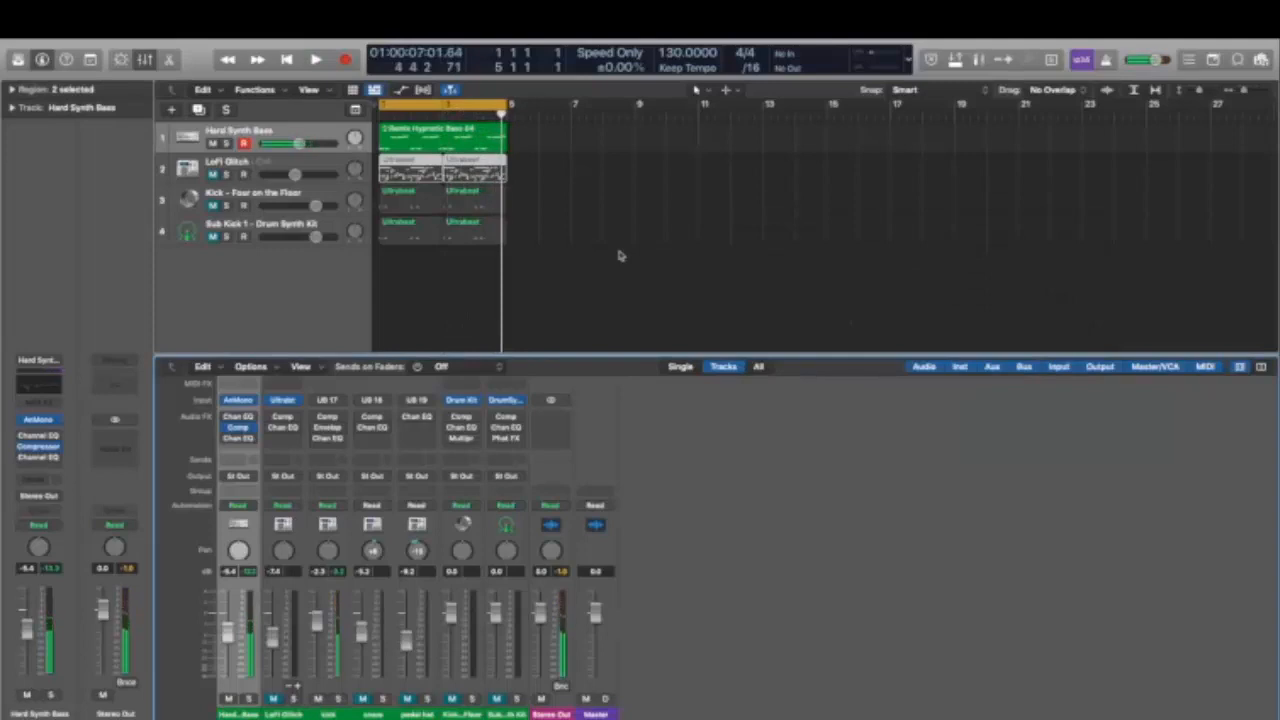
{"action": "key", "text": "Return"}
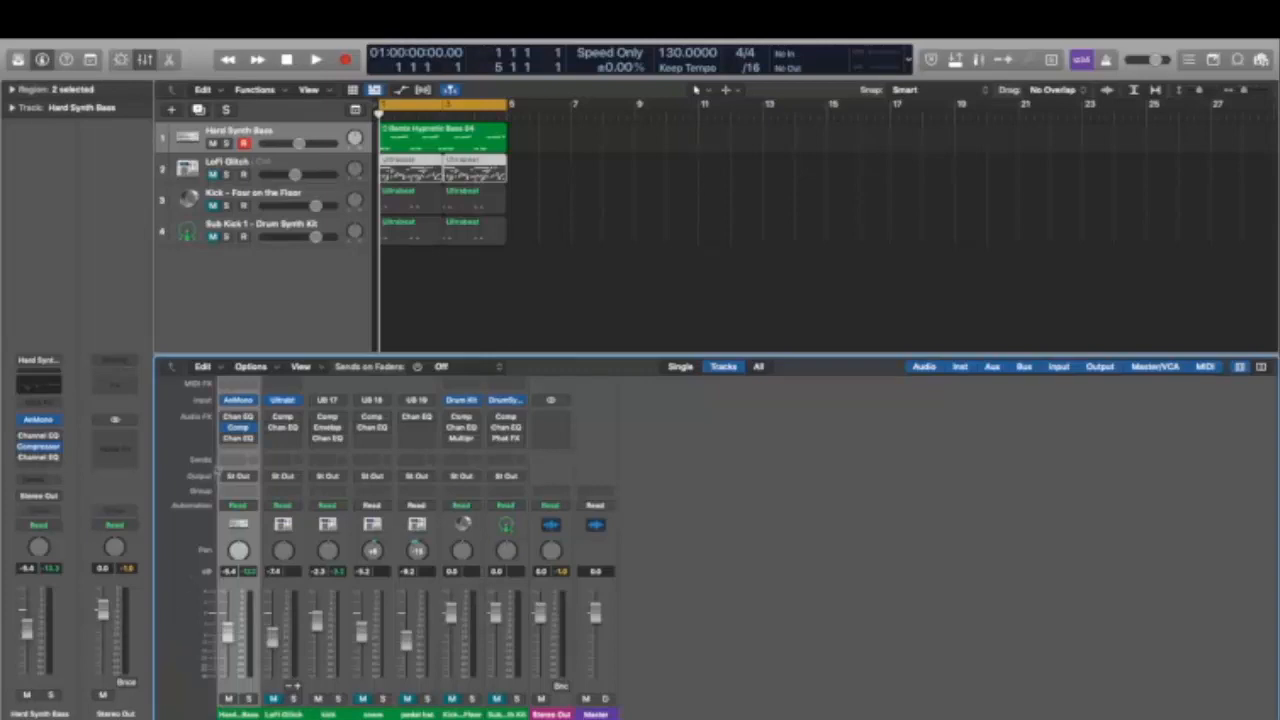
{"action": "left_click", "coordinate": [238, 429]}
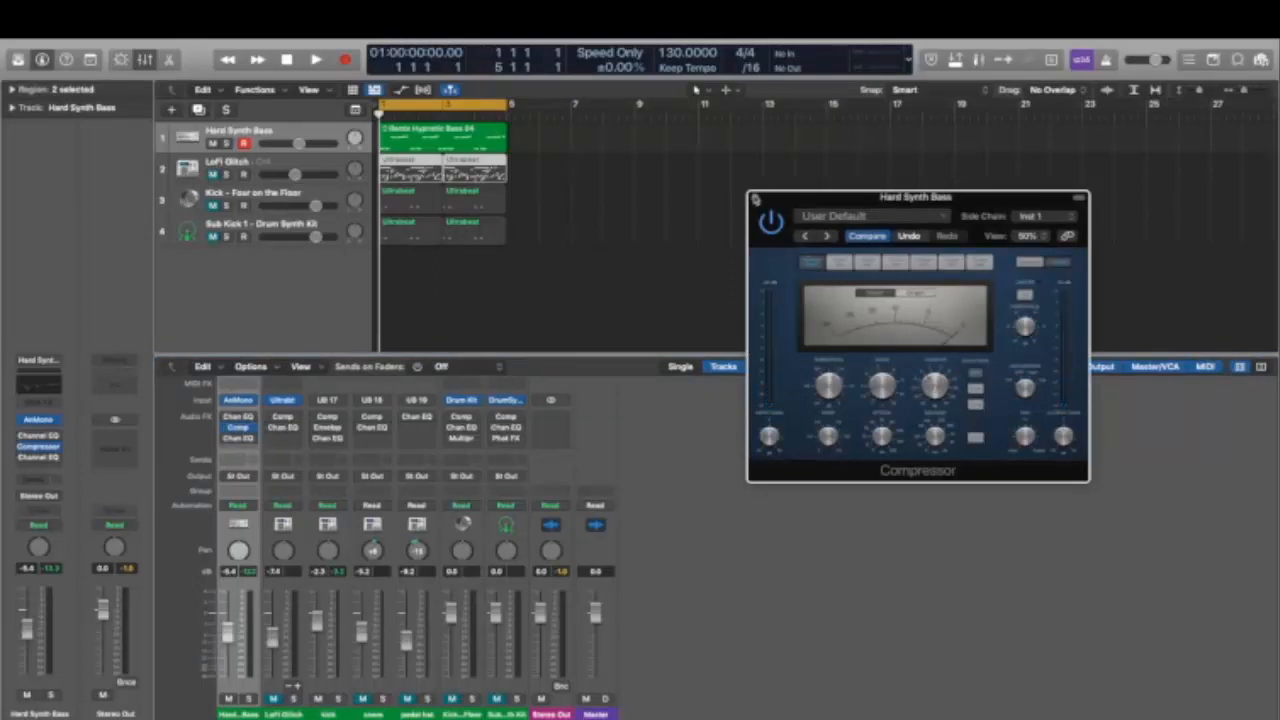
{"action": "left_click", "coordinate": [755, 197]}
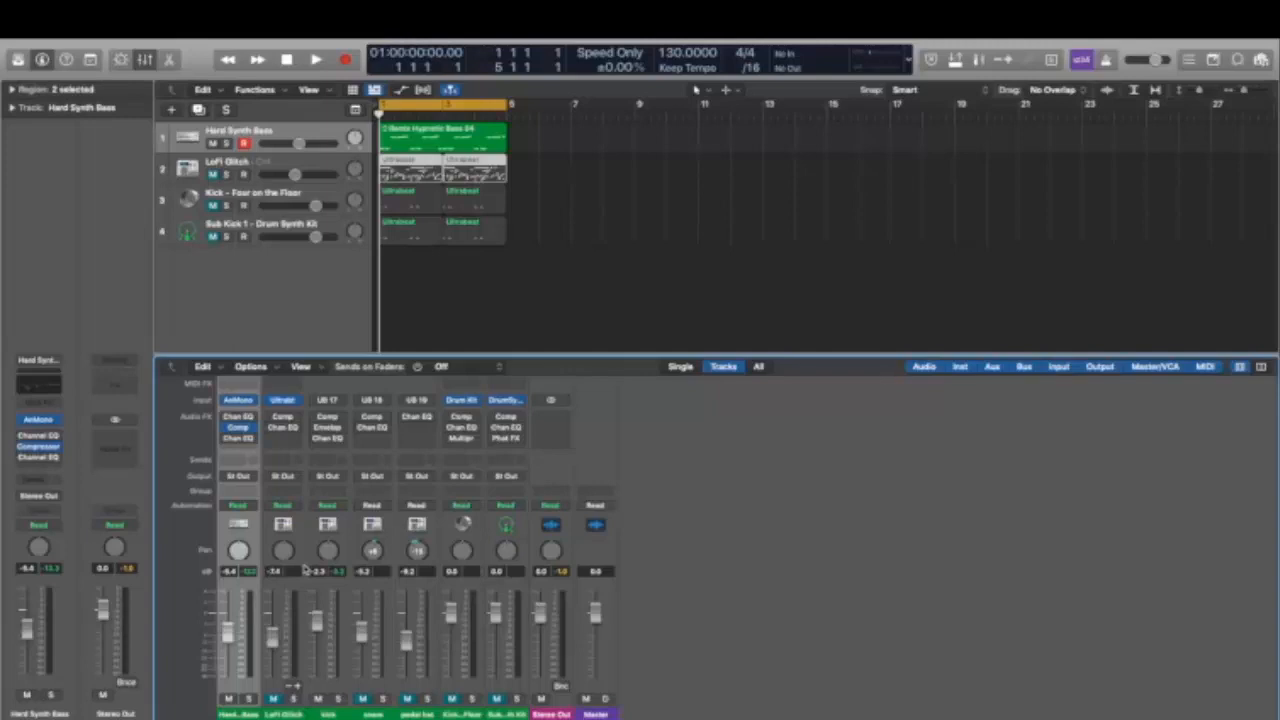
Step: Unmute LoFi Glitch, snare and pedal hat, and audition the full mix from the start
{"action": "left_click", "coordinate": [273, 700]}
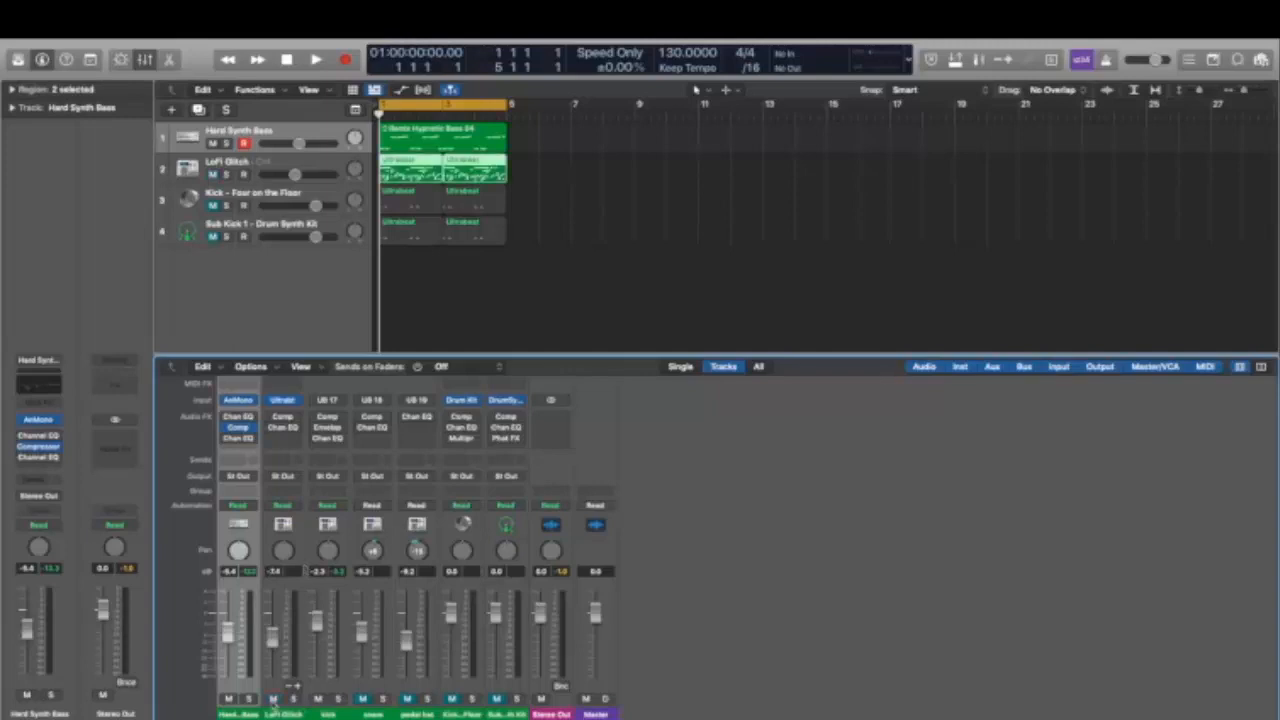
{"action": "left_click", "coordinate": [361, 700]}
{"action": "left_click", "coordinate": [407, 700]}
{"action": "key", "text": "space"}
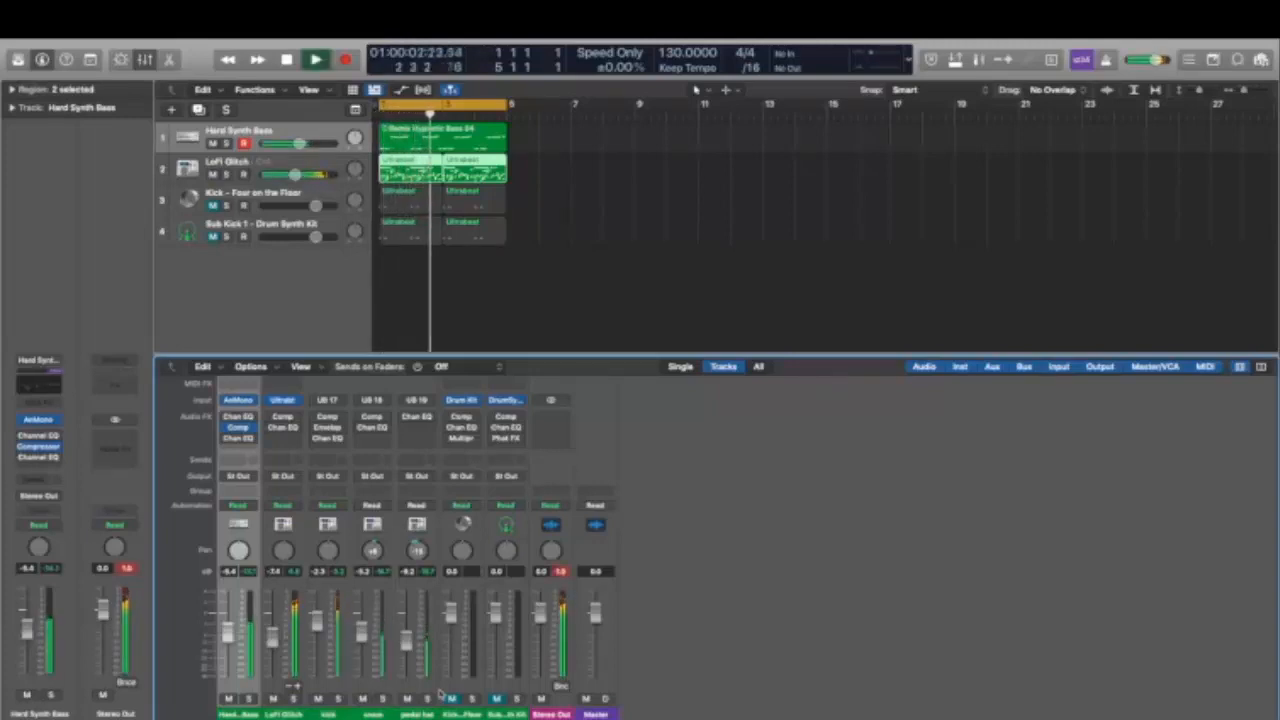
{"action": "key", "text": "space"}
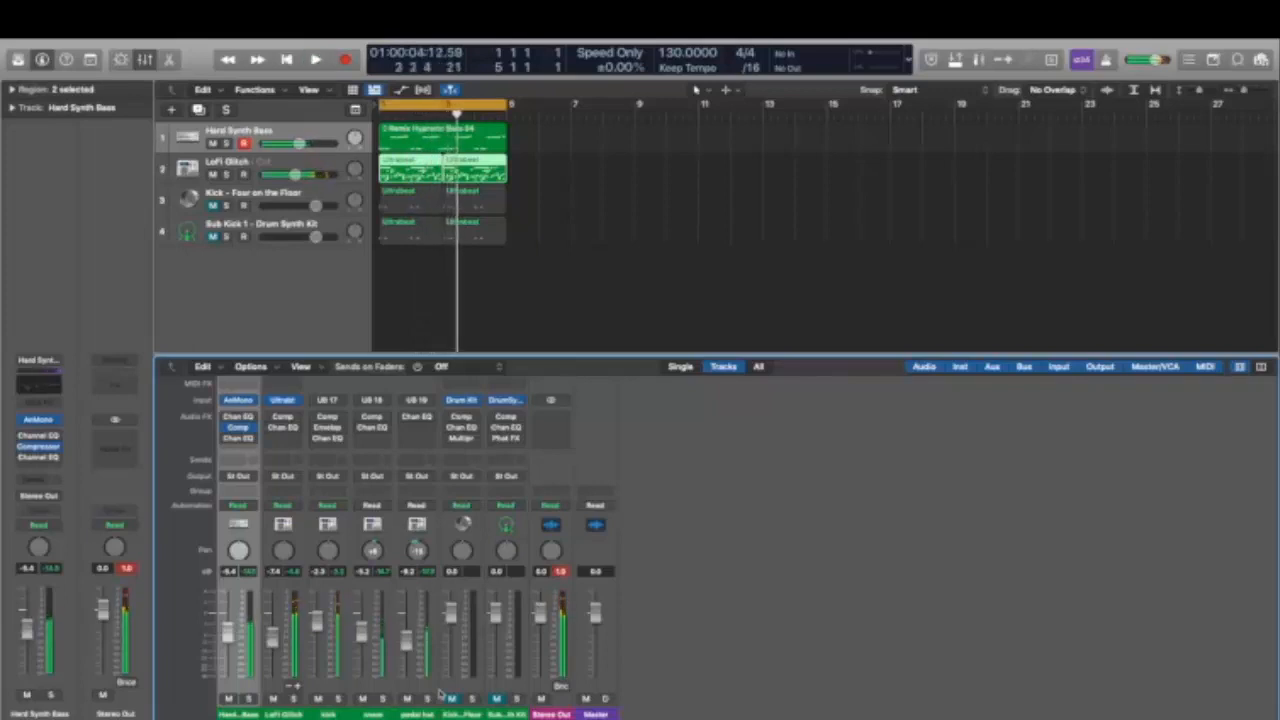
{"action": "key", "text": "Return"}
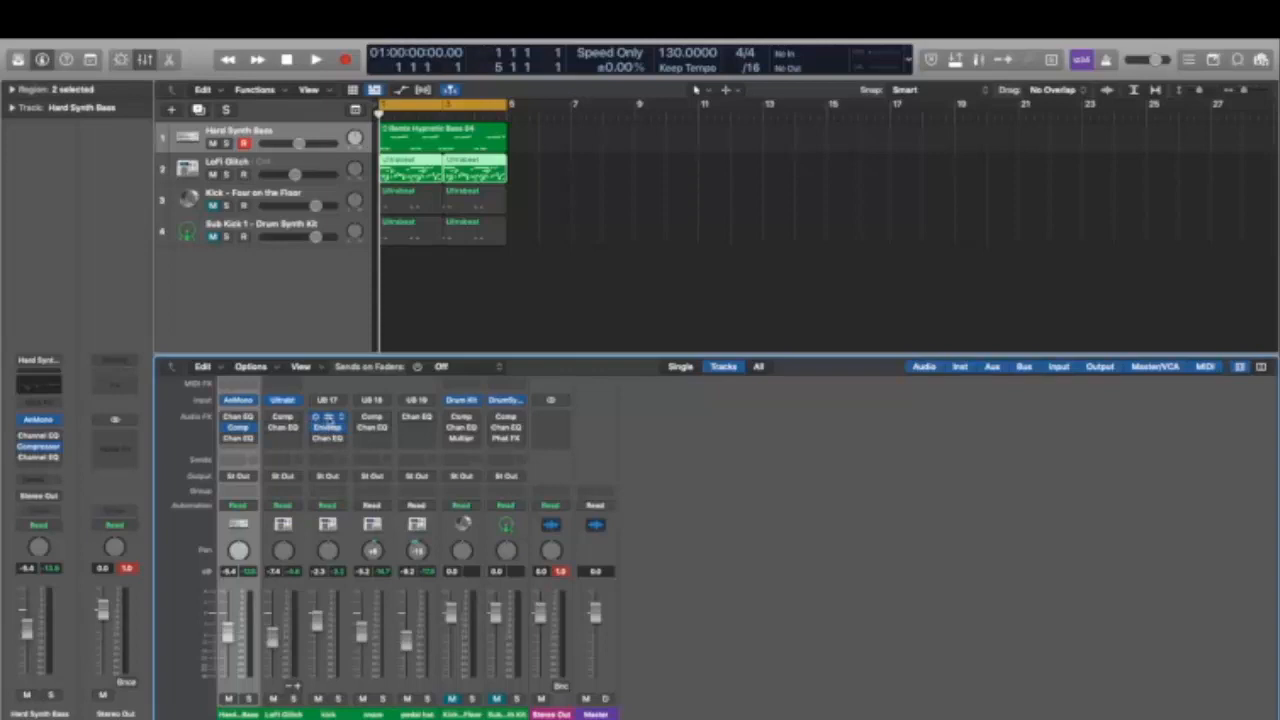
Step: Open the kick channel's Compressor and Enveloper side by side and look through the Enveloper presets without changing Add More Punch
{"action": "left_click", "coordinate": [328, 419]}
{"action": "left_click_drag", "start_coordinate": [625, 210], "coordinate": [709, 61]}
{"action": "left_click", "coordinate": [331, 429]}
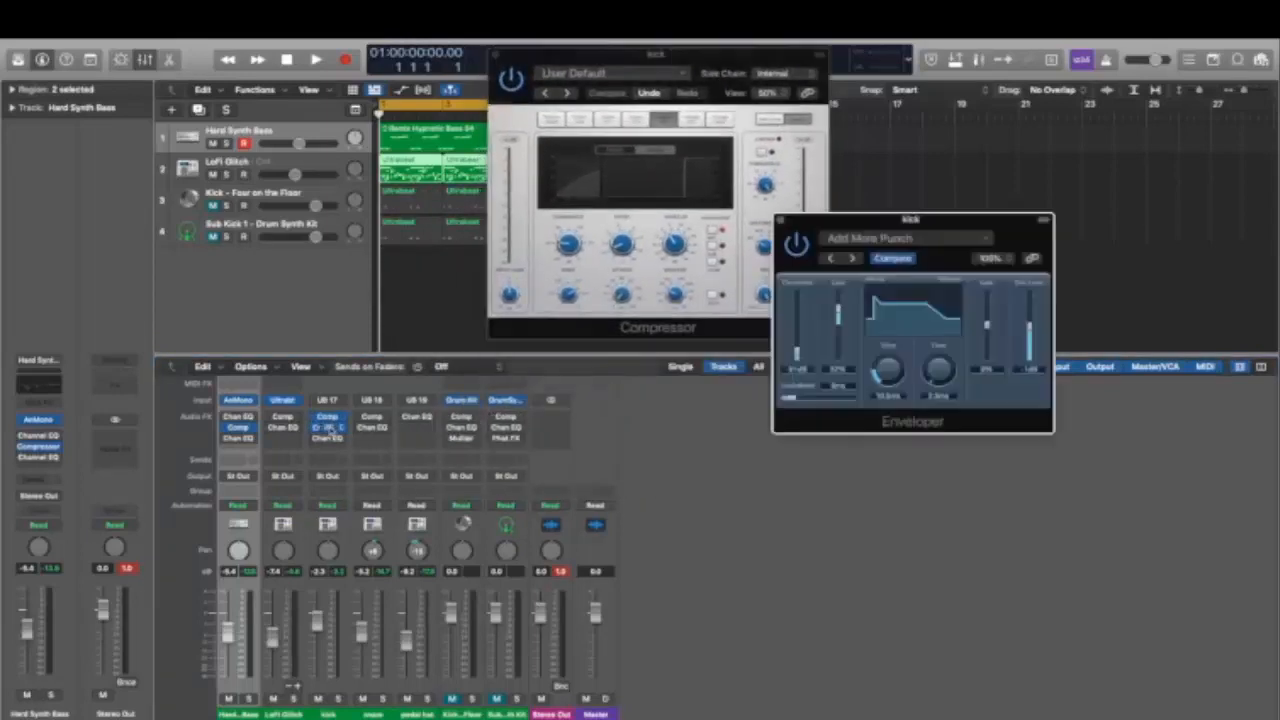
{"action": "left_click_drag", "start_coordinate": [1010, 222], "coordinate": [995, 404]}
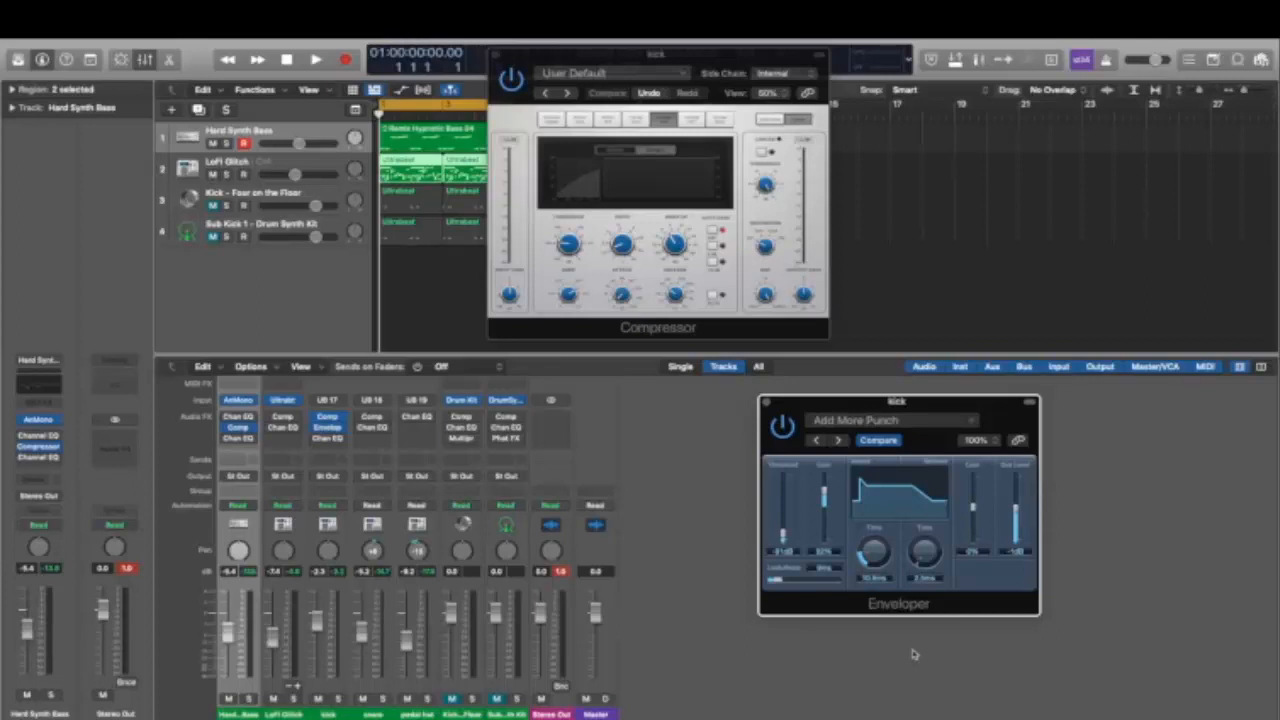
{"action": "left_click", "coordinate": [972, 422]}
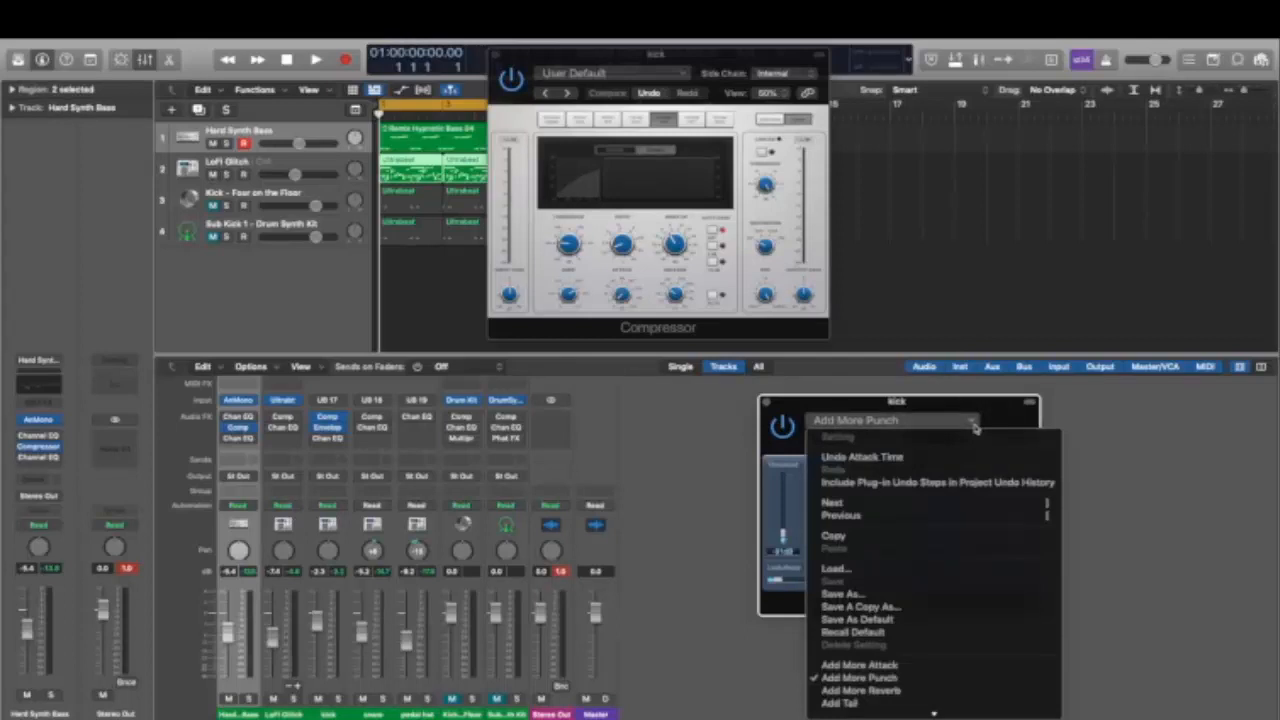
{"action": "left_click", "coordinate": [720, 569]}
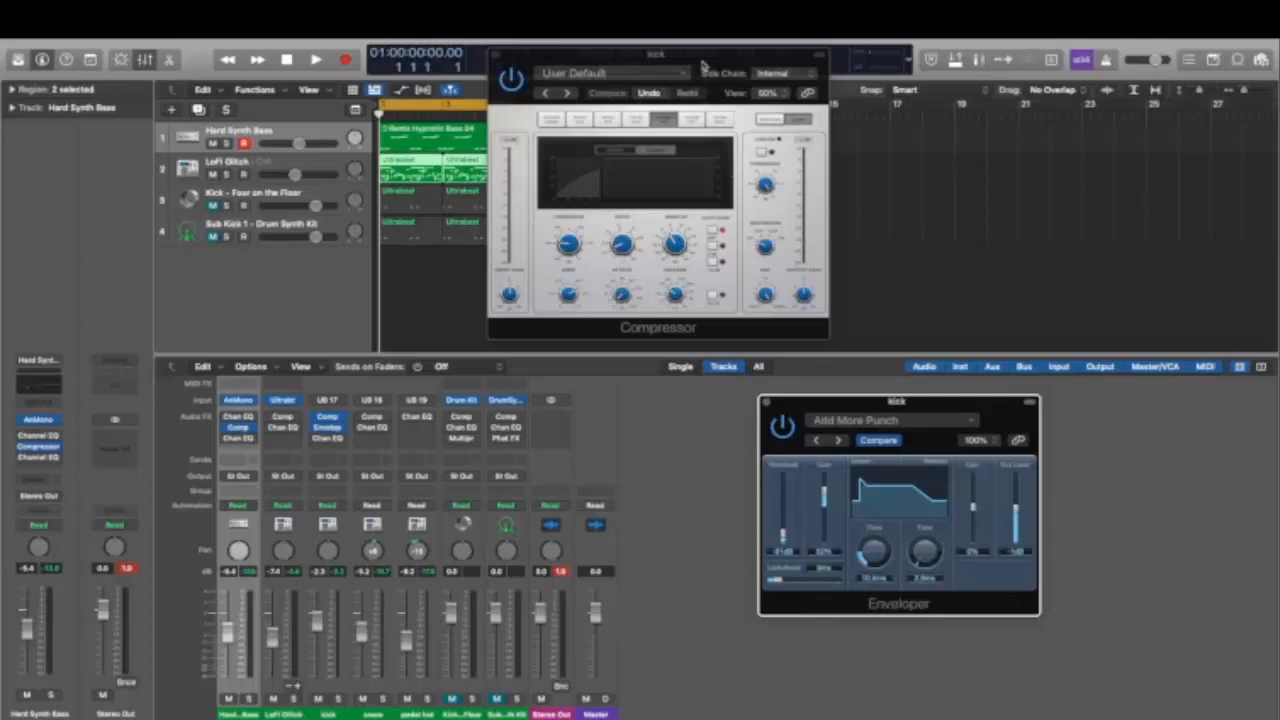
{"action": "left_click_drag", "start_coordinate": [705, 68], "coordinate": [1117, 150]}
{"action": "left_click_drag", "start_coordinate": [1114, 101], "coordinate": [1115, 94]}
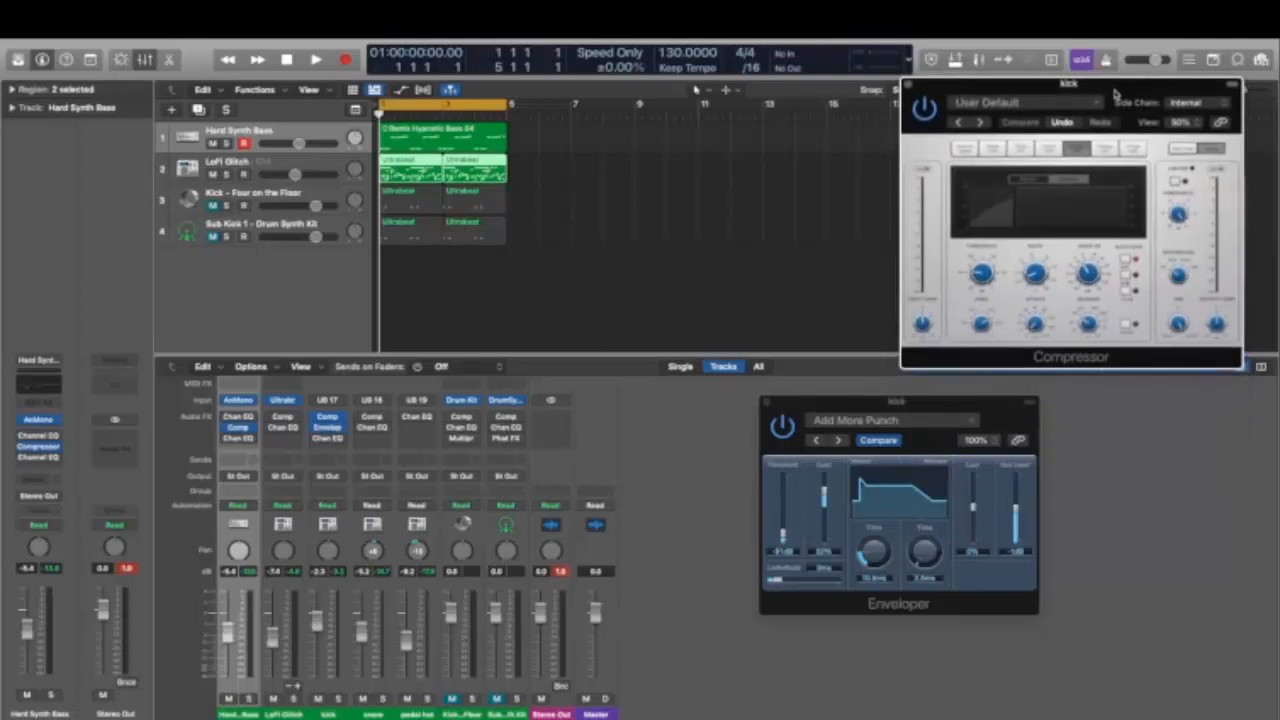
Step: Solo the kick channel and play it while comparing the sound with the Enveloper on and off
{"action": "left_click", "coordinate": [339, 700]}
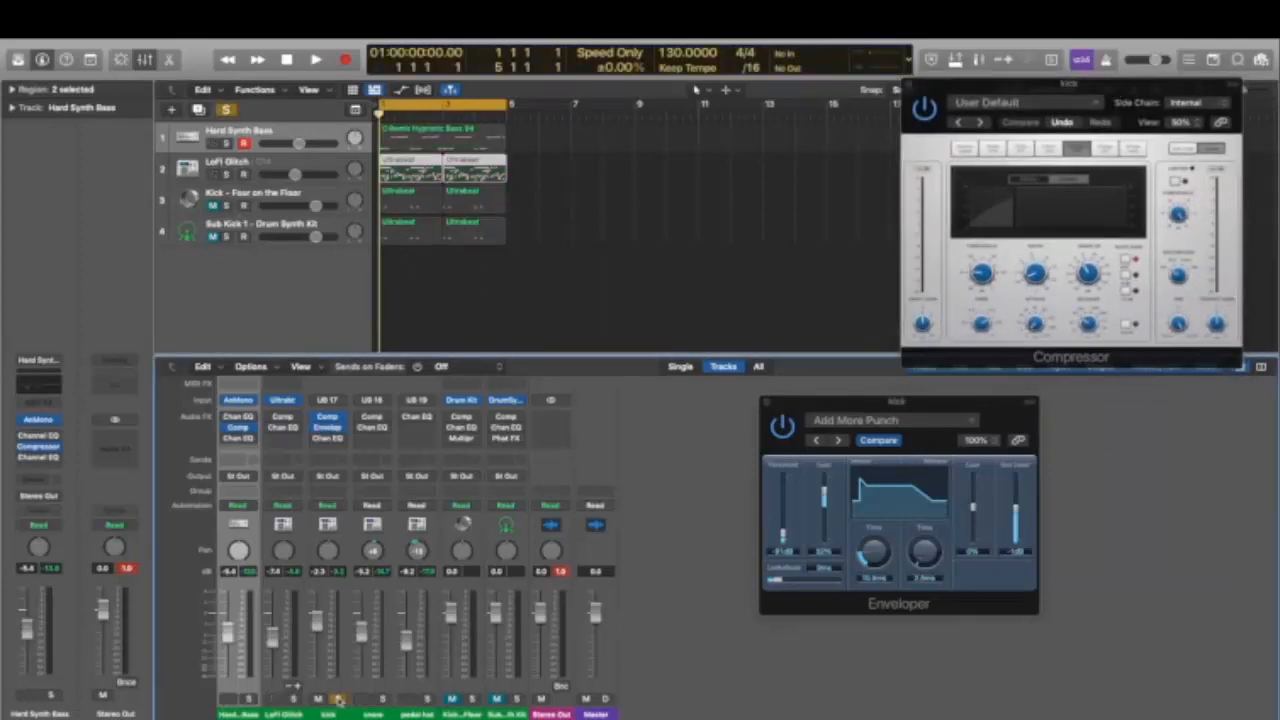
{"action": "key", "text": "space"}
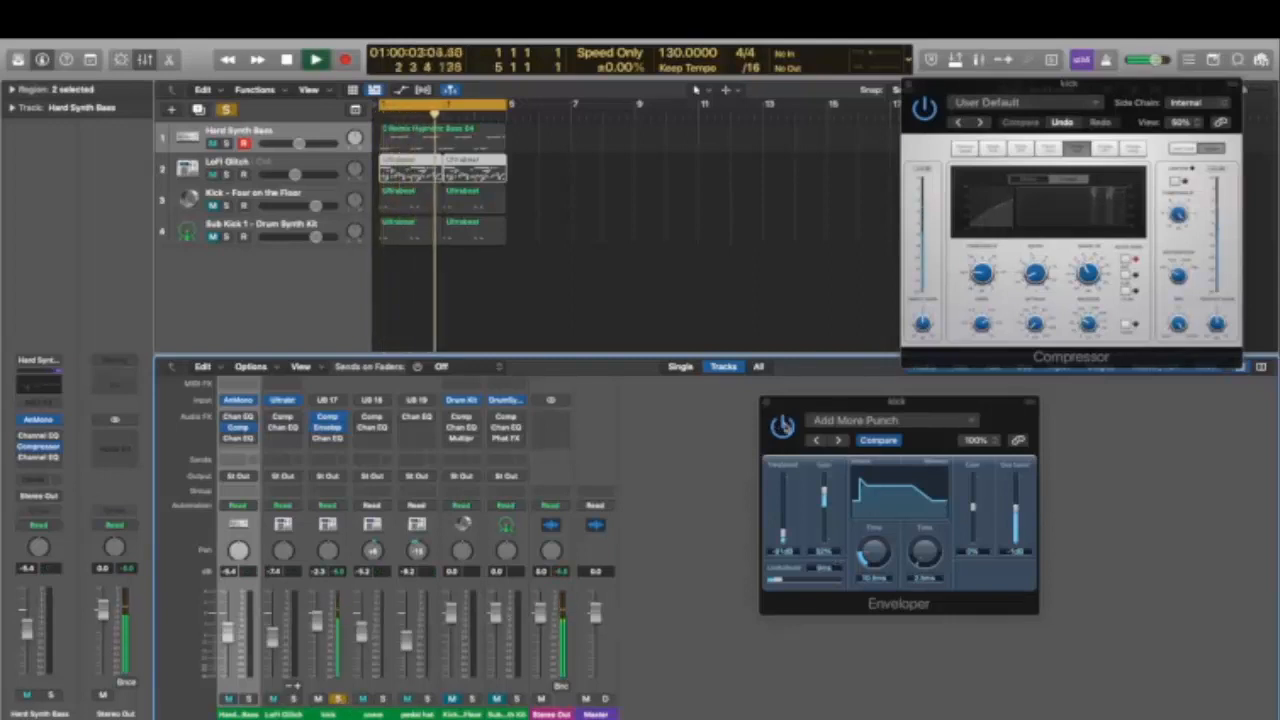
{"action": "left_click", "coordinate": [786, 425]}
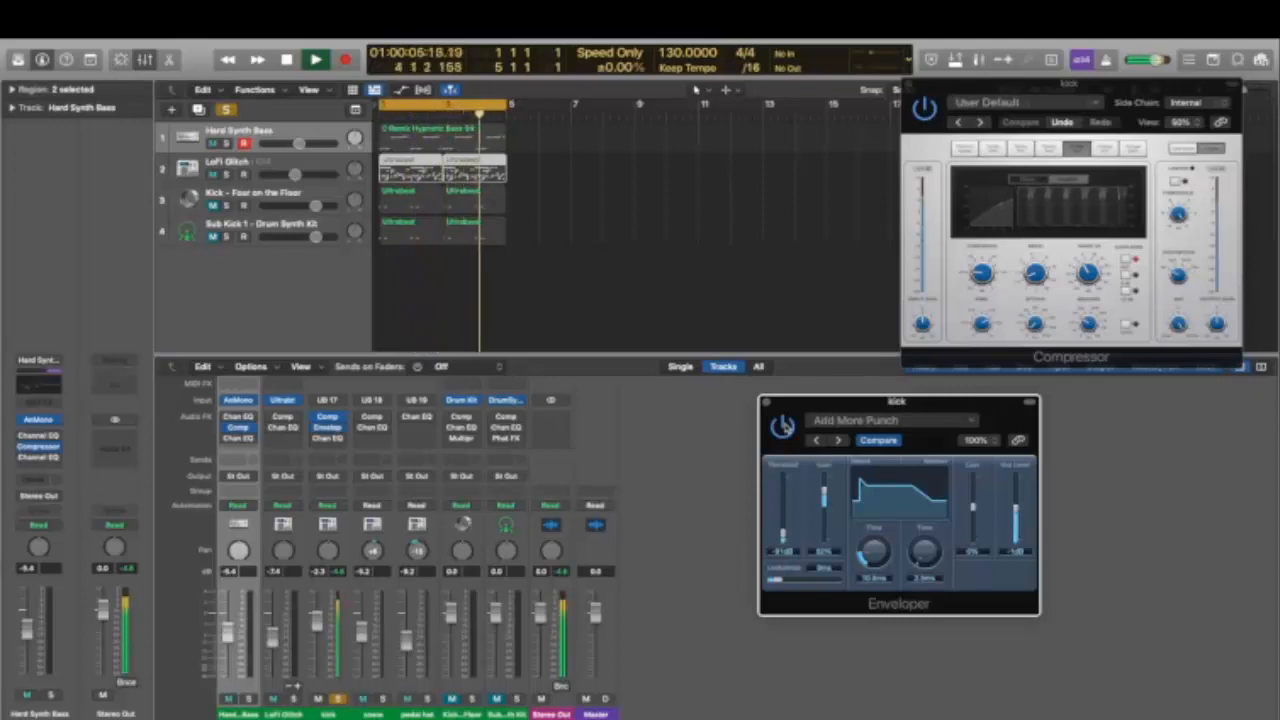
Step: Fine-tune the threshold of the kick's Compressor during soloed playback, and stop the playback
{"action": "left_click", "coordinate": [1240, 88]}
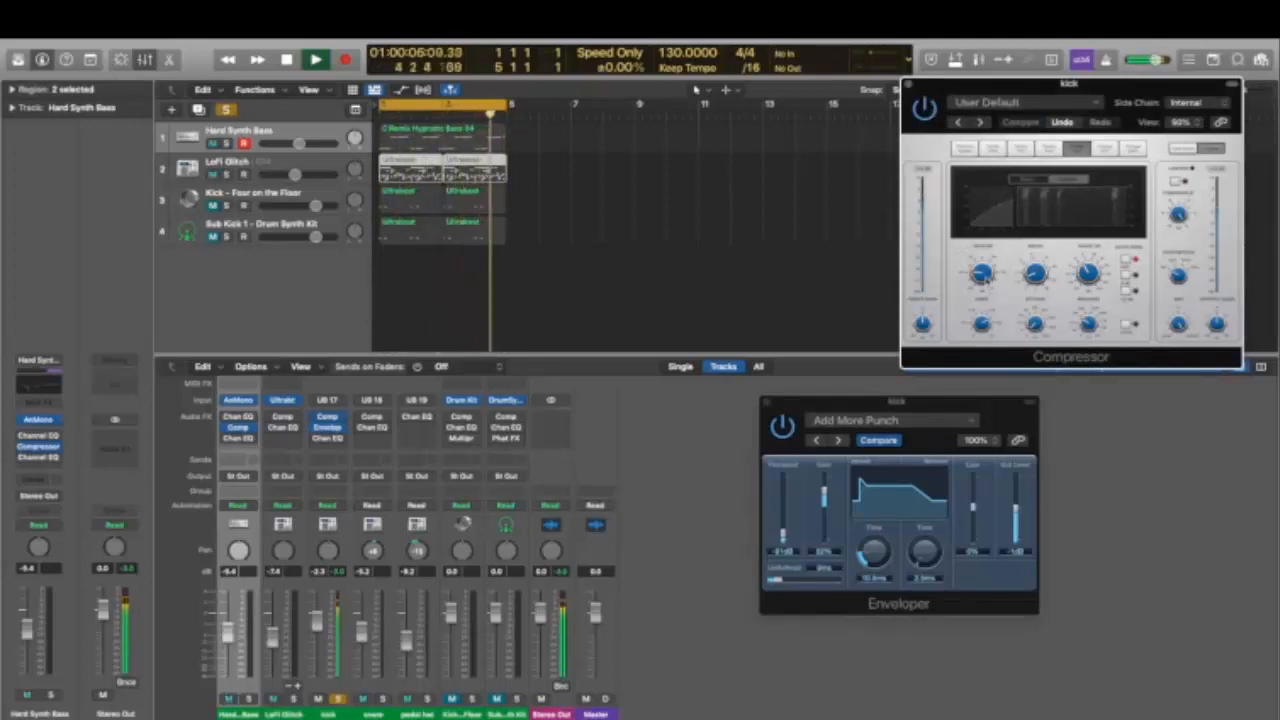
{"action": "left_click_drag", "start_coordinate": [984, 275], "coordinate": [986, 273]}
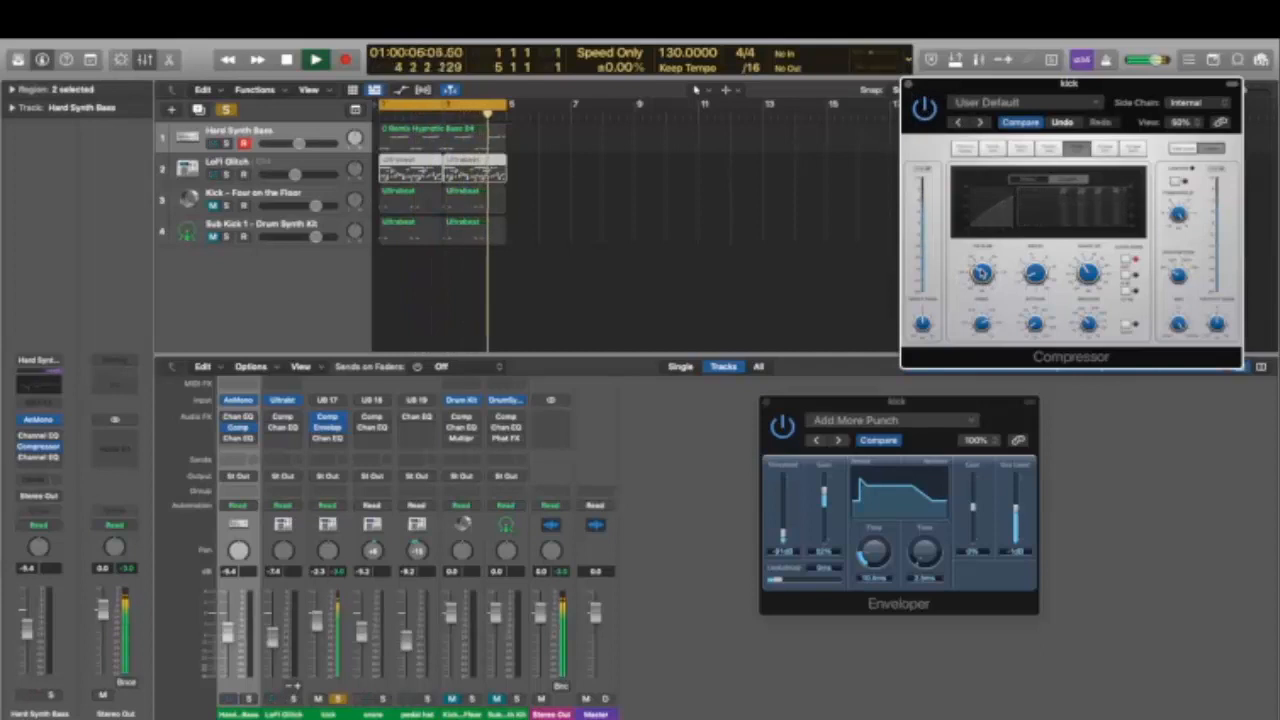
{"action": "key", "text": "space"}
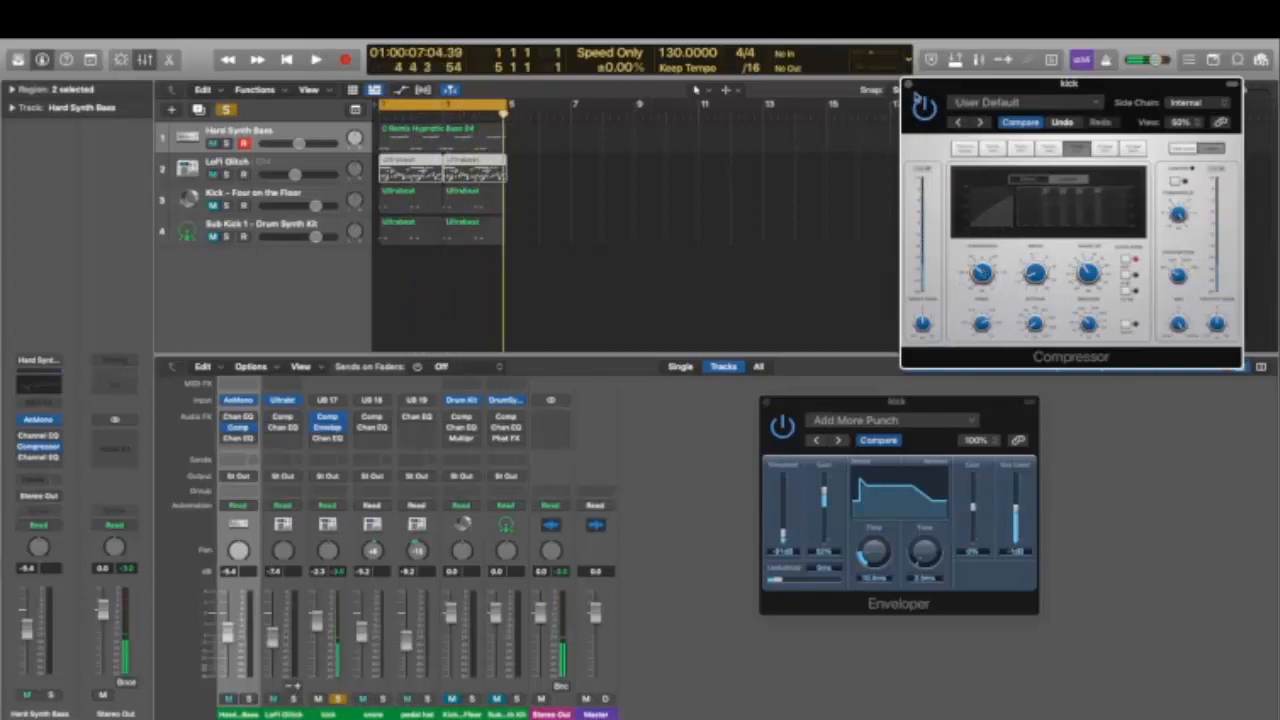
Step: Close the kick's Compressor and Enveloper, then unmute and solo the Kick - Four on the Floor channel alongside the kick
{"action": "left_click", "coordinate": [910, 86]}
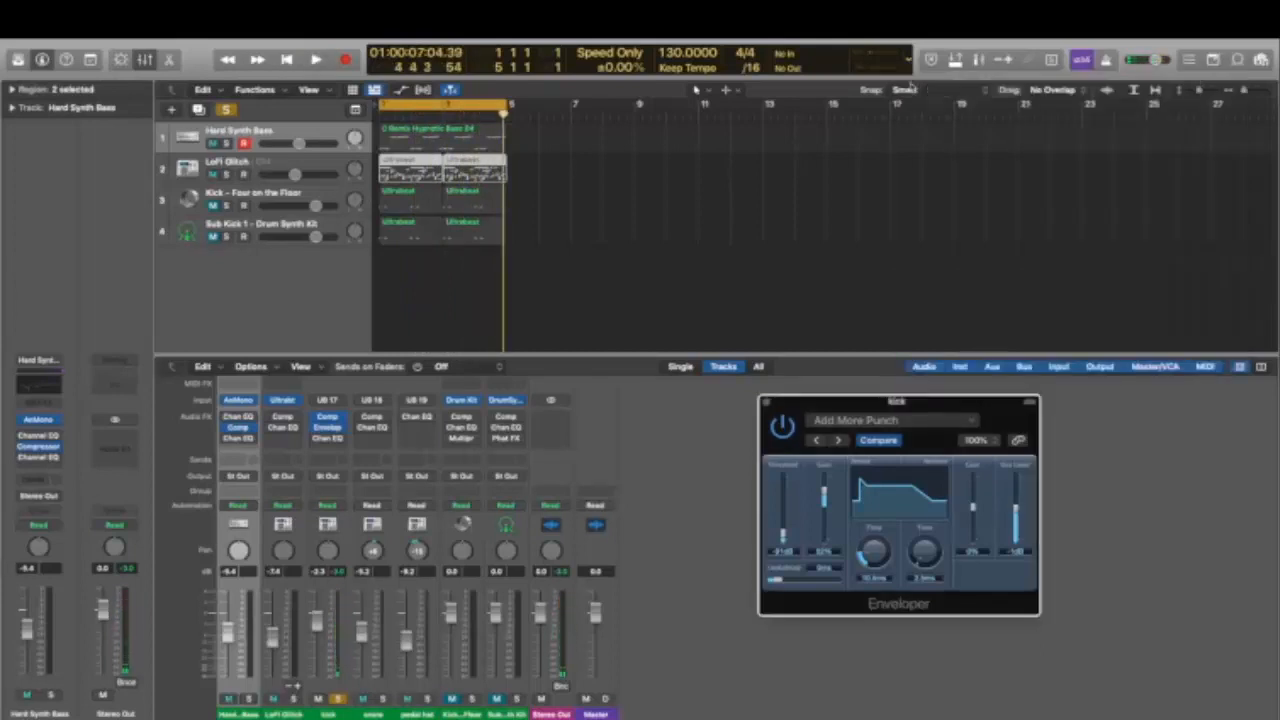
{"action": "left_click", "coordinate": [766, 404]}
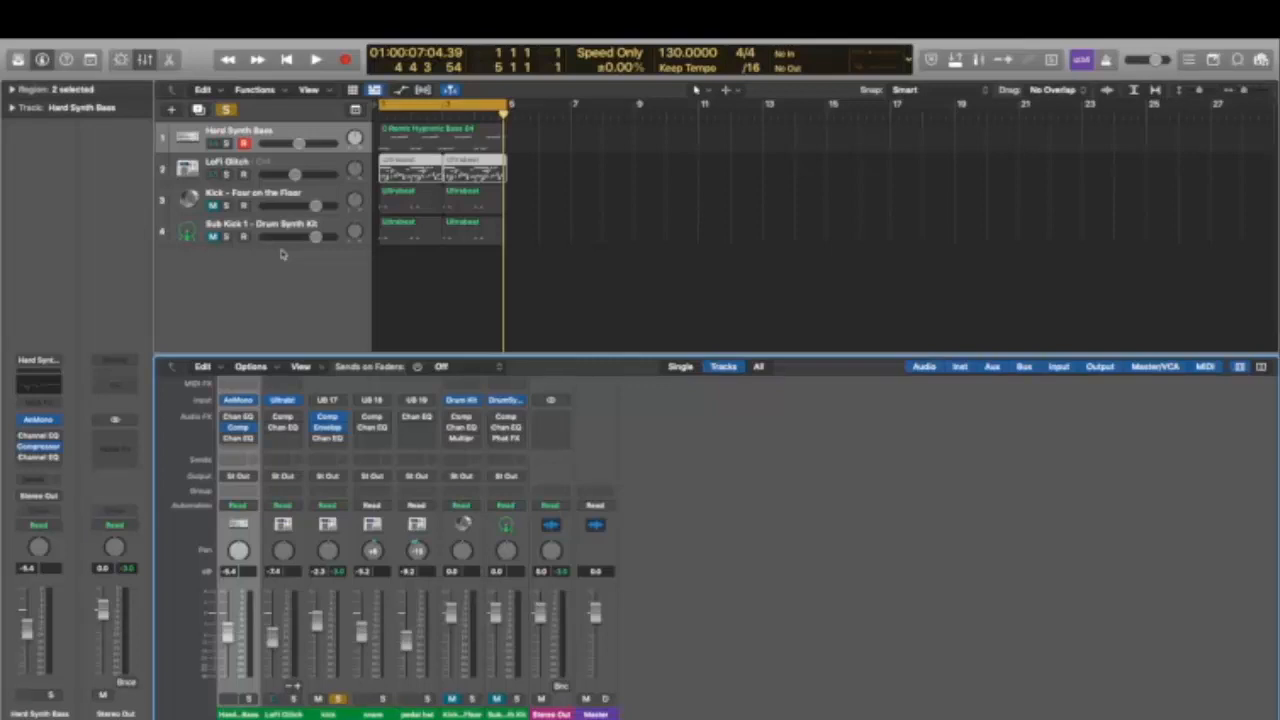
{"action": "left_click", "coordinate": [256, 201]}
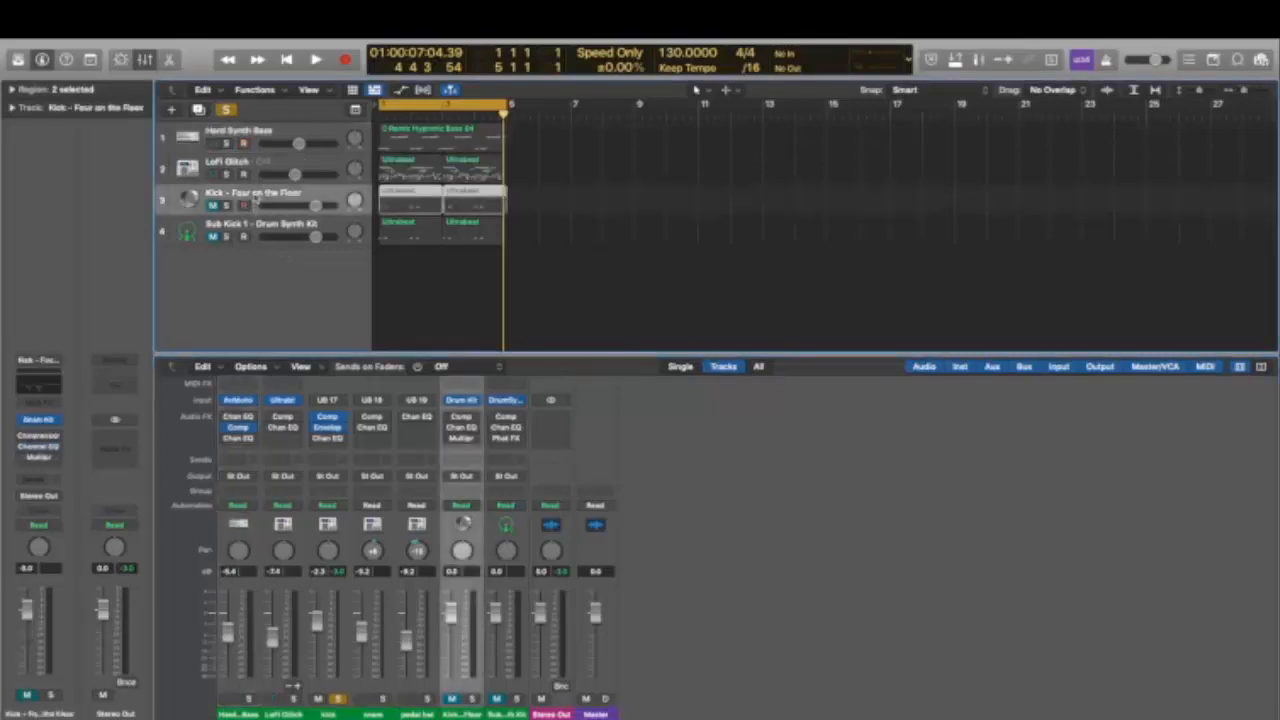
{"action": "left_click", "coordinate": [455, 700]}
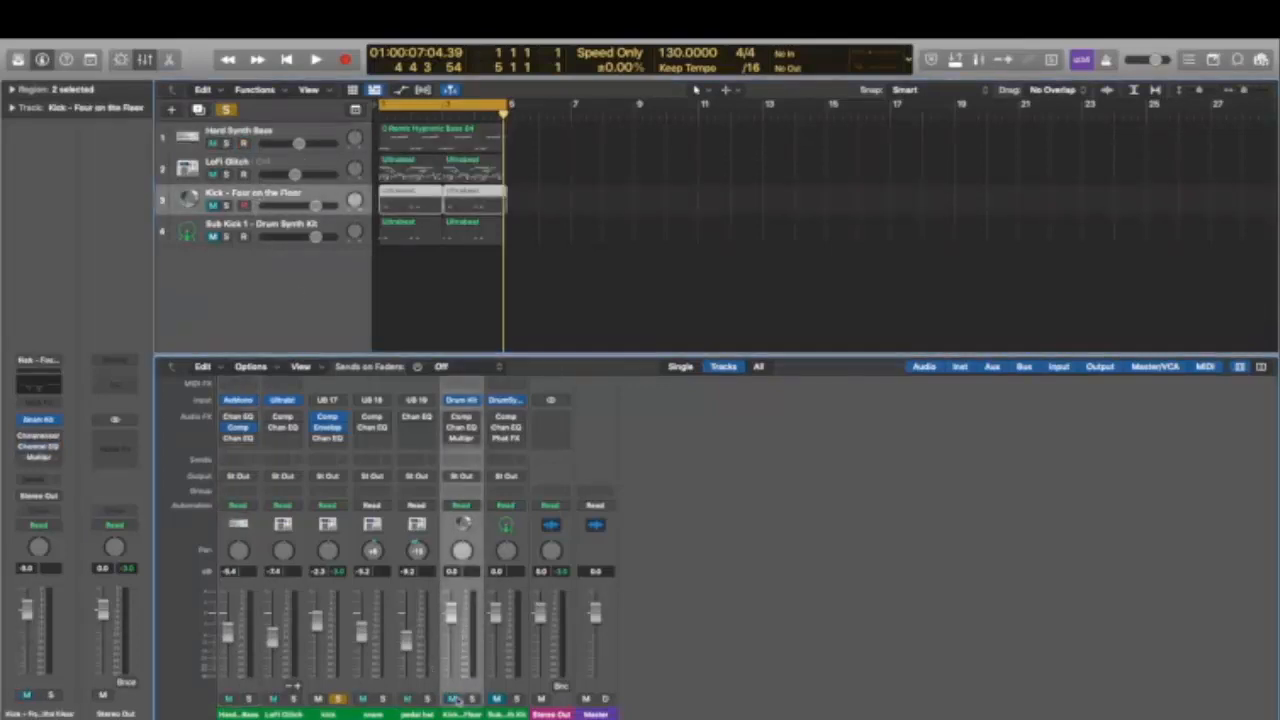
{"action": "left_click", "coordinate": [472, 699]}
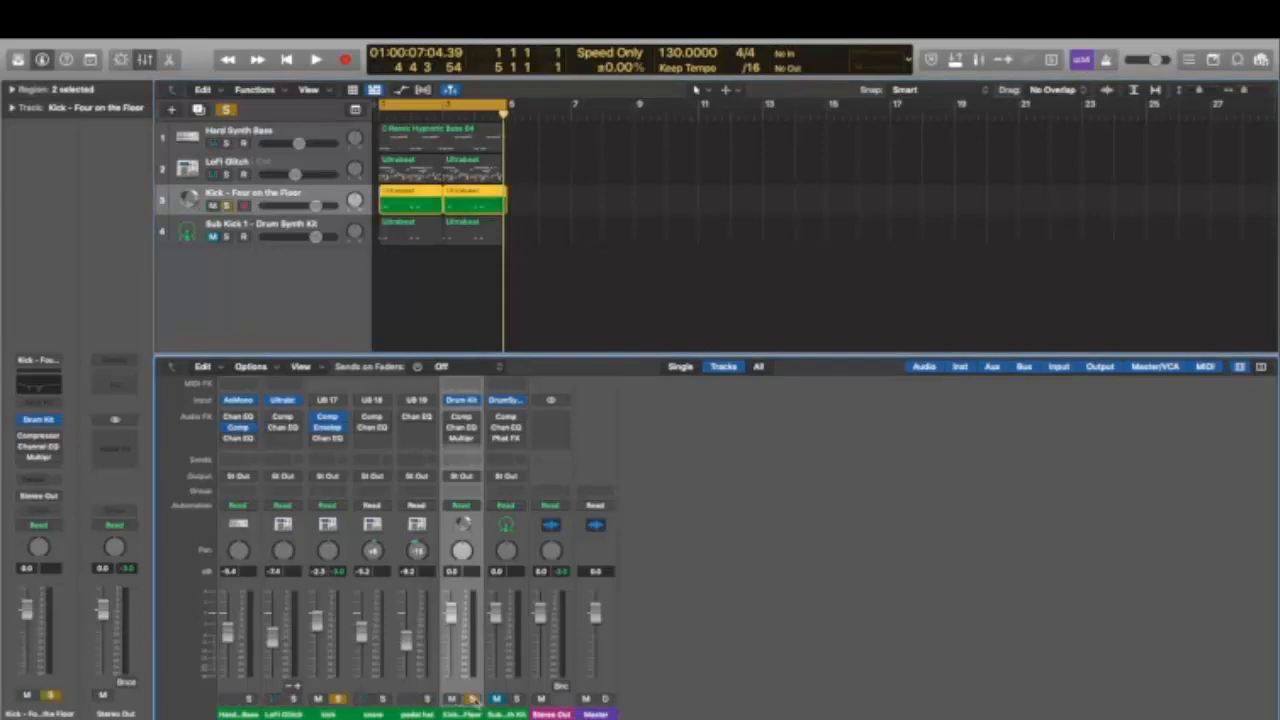
Step: Play both kicks together, set Kick - Four on the Floor's level to about -7.8 dB, and enable its Compressor
{"action": "key", "text": "space"}
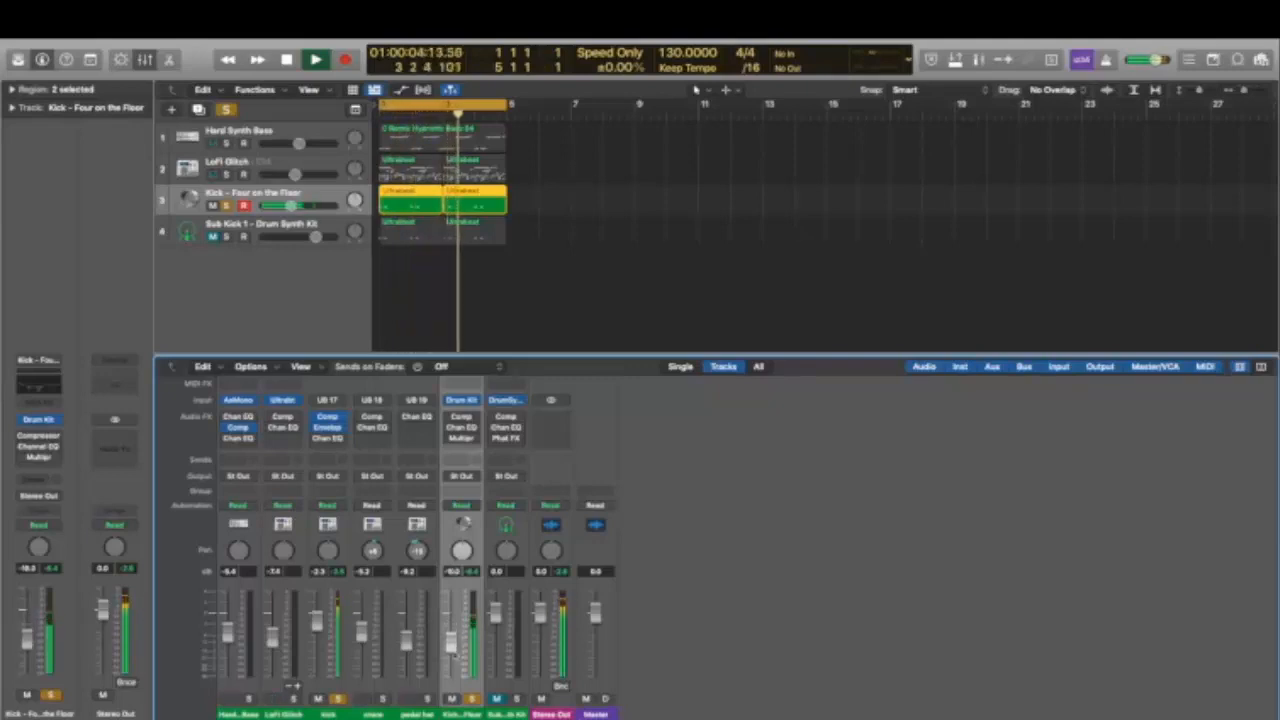
{"action": "left_click_drag", "start_coordinate": [453, 650], "coordinate": [453, 599]}
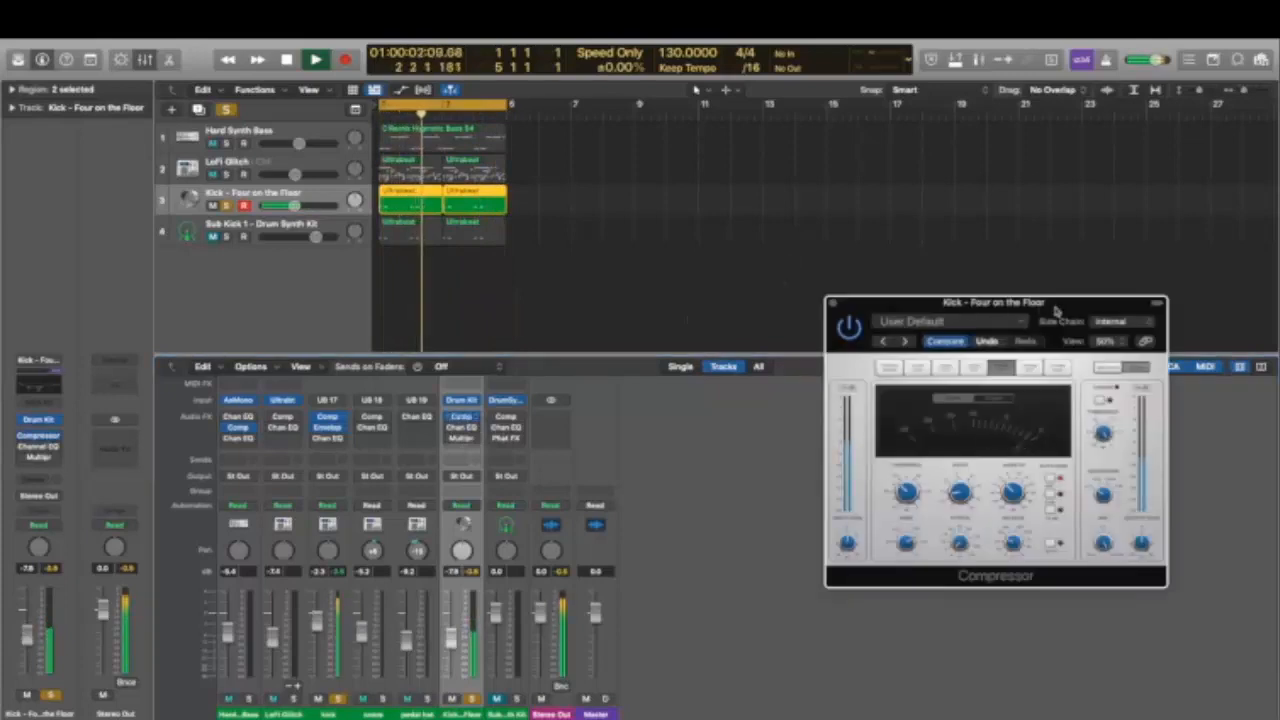
{"action": "left_click_drag", "start_coordinate": [1055, 306], "coordinate": [977, 201]}
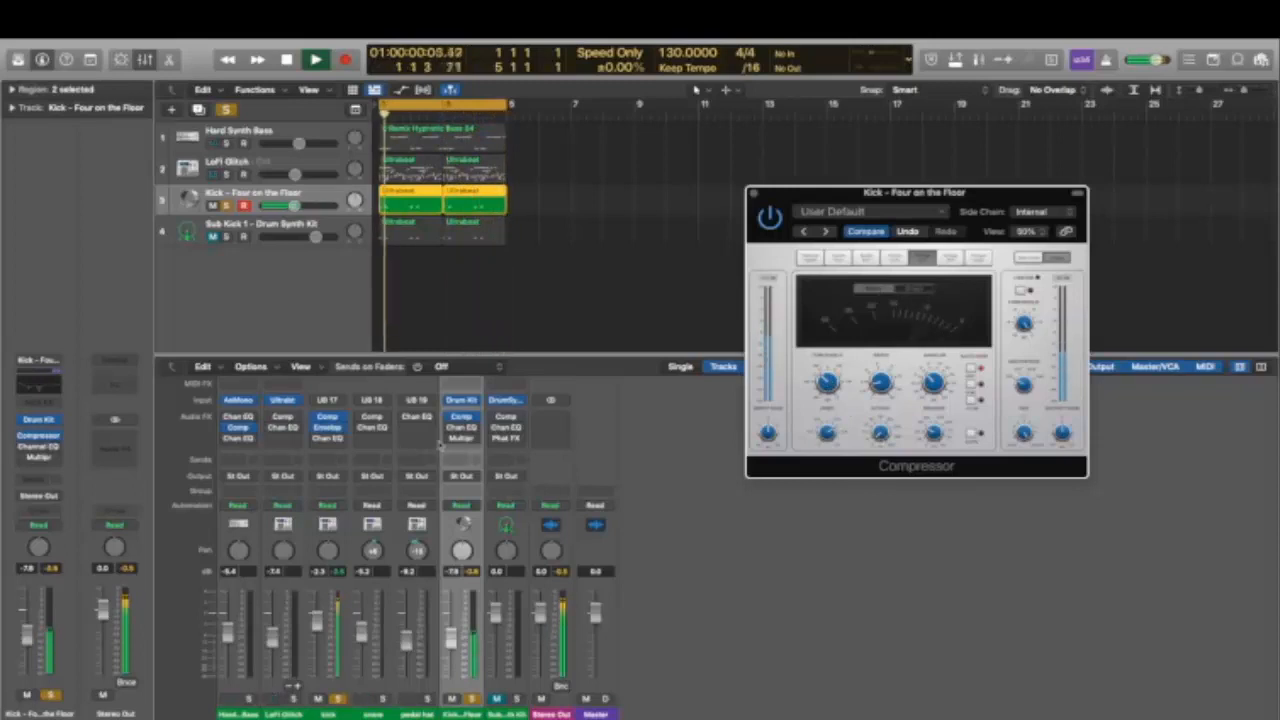
Step: Enable the Channel EQs on Kick - Four on the Floor and kick, and arrange both windows so their curves can be compared
{"action": "left_click", "coordinate": [453, 428]}
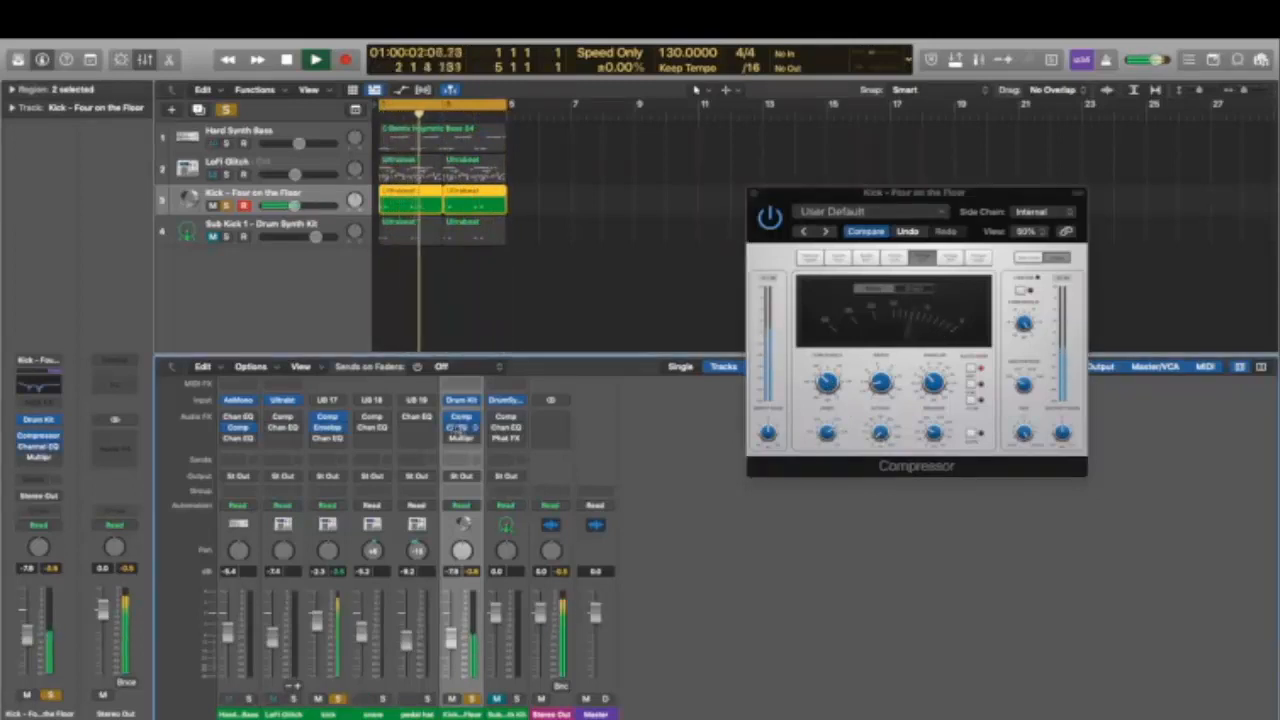
{"action": "left_click", "coordinate": [461, 429]}
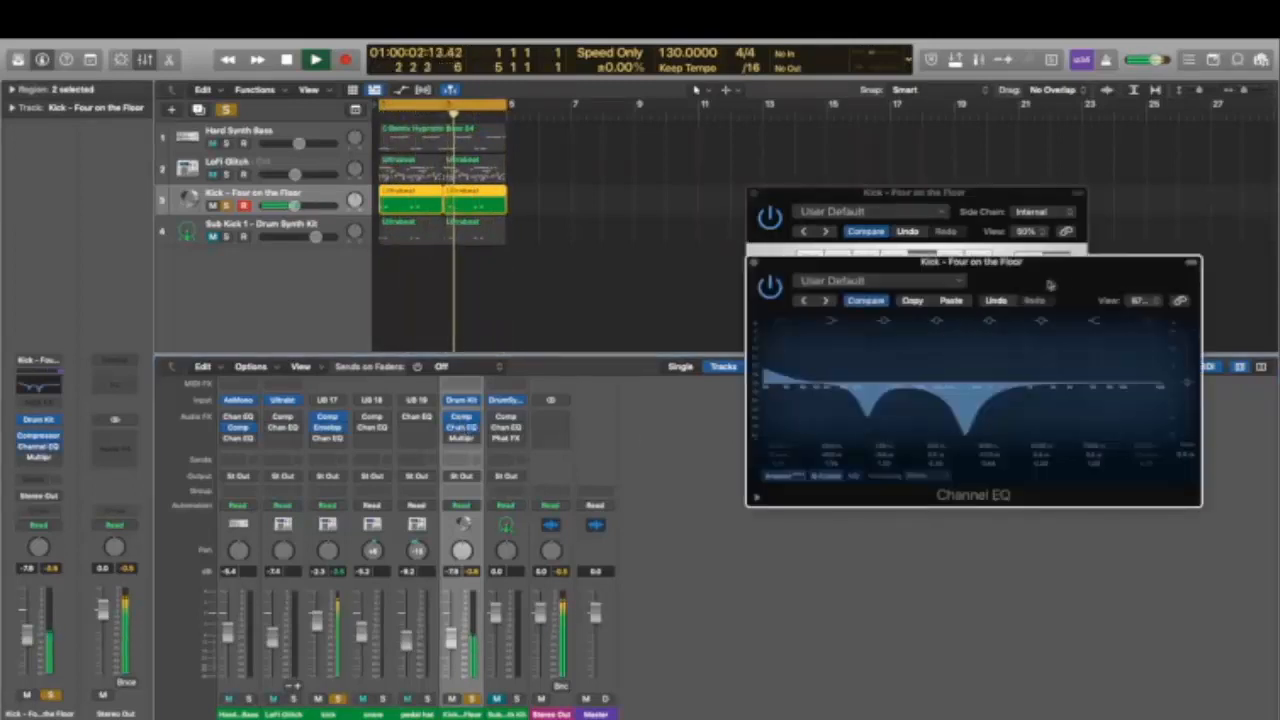
{"action": "left_click_drag", "start_coordinate": [1066, 278], "coordinate": [1000, 212]}
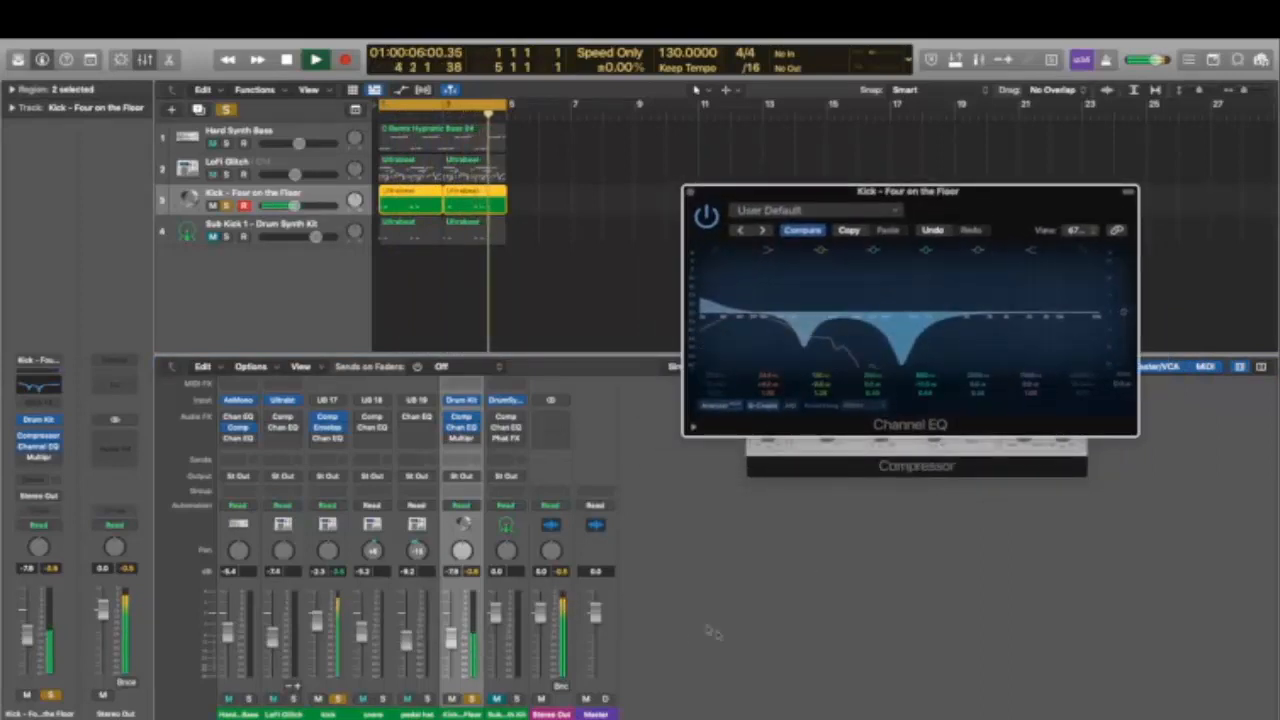
{"action": "left_click", "coordinate": [329, 439]}
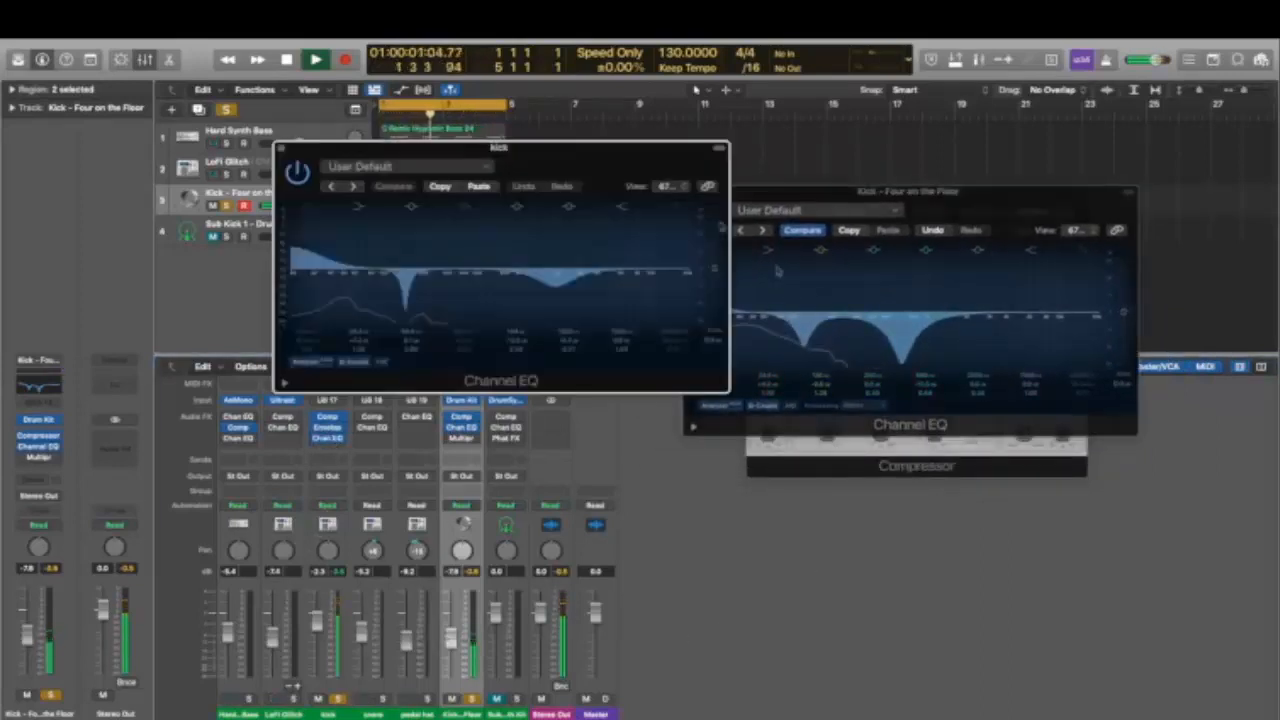
{"action": "left_click_drag", "start_coordinate": [650, 157], "coordinate": [767, 373]}
{"action": "left_click_drag", "start_coordinate": [965, 195], "coordinate": [1067, 95]}
{"action": "left_click_drag", "start_coordinate": [702, 388], "coordinate": [976, 386]}
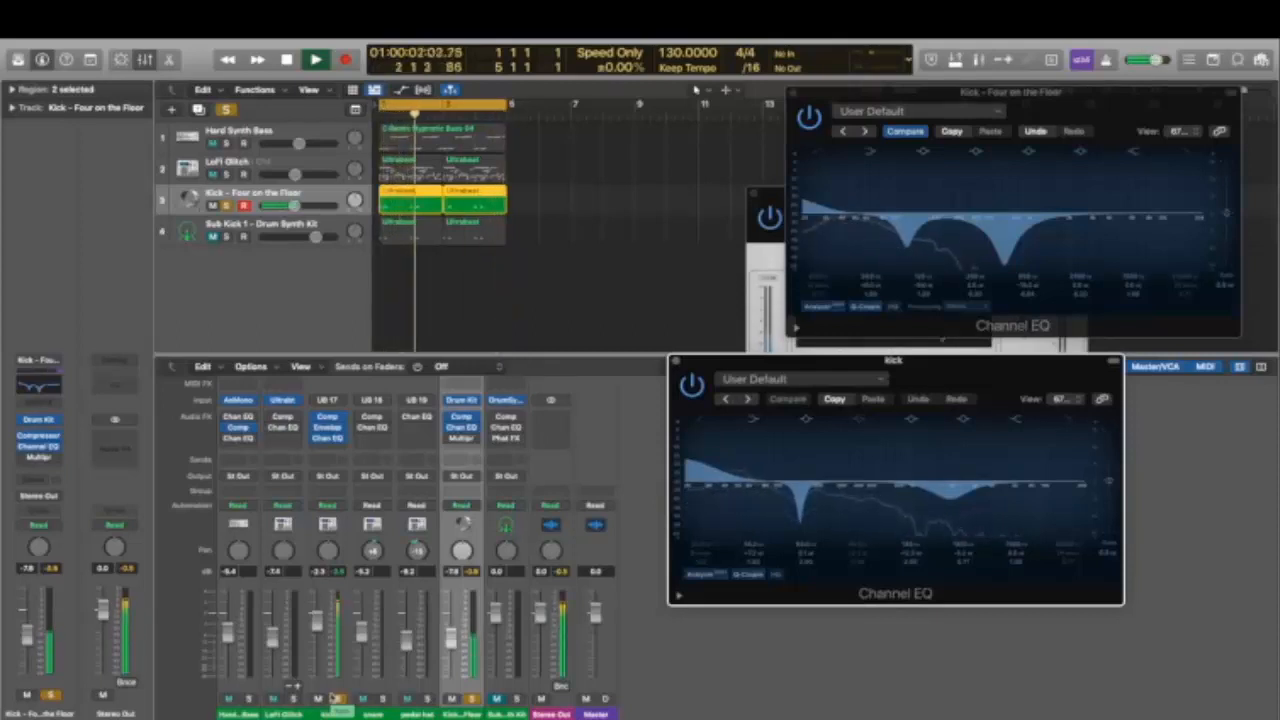
{"action": "left_click", "coordinate": [340, 466]}
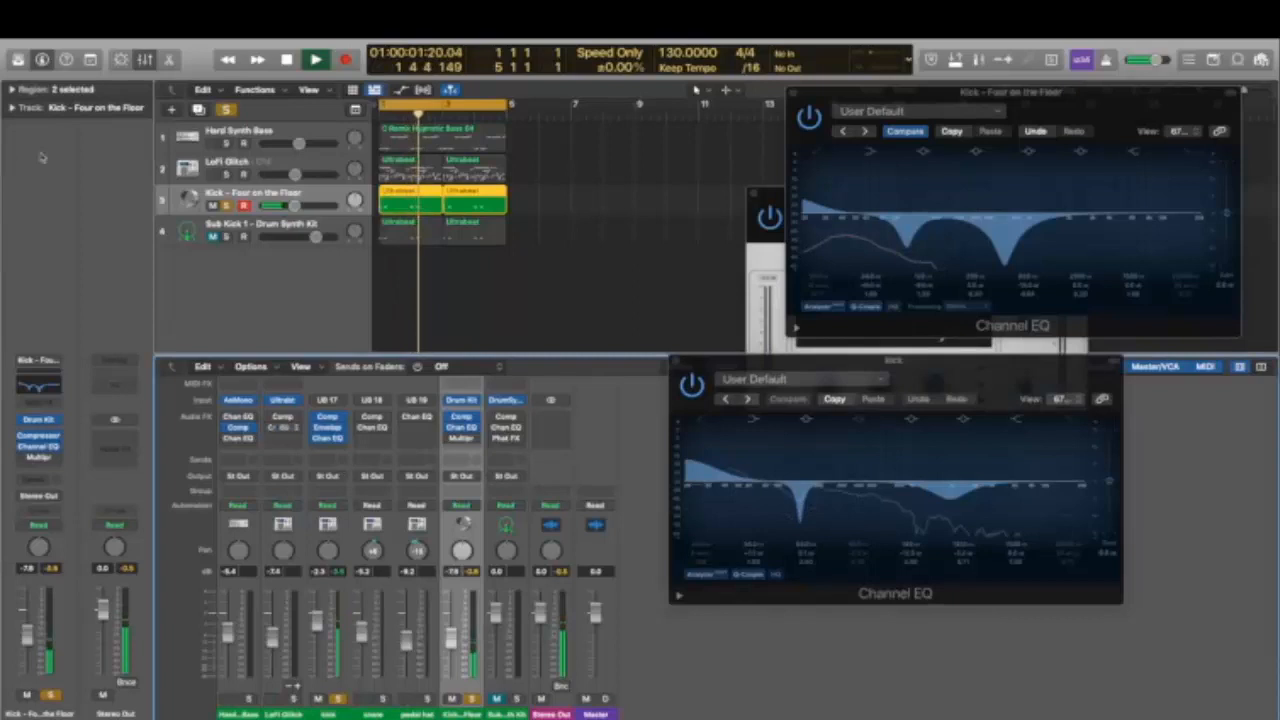
Step: Clear all solos, then shift the kick's narrow Channel EQ cut to a higher frequency and add another cut in the lows
{"action": "left_click", "coordinate": [224, 115]}
{"action": "left_click", "coordinate": [224, 110]}
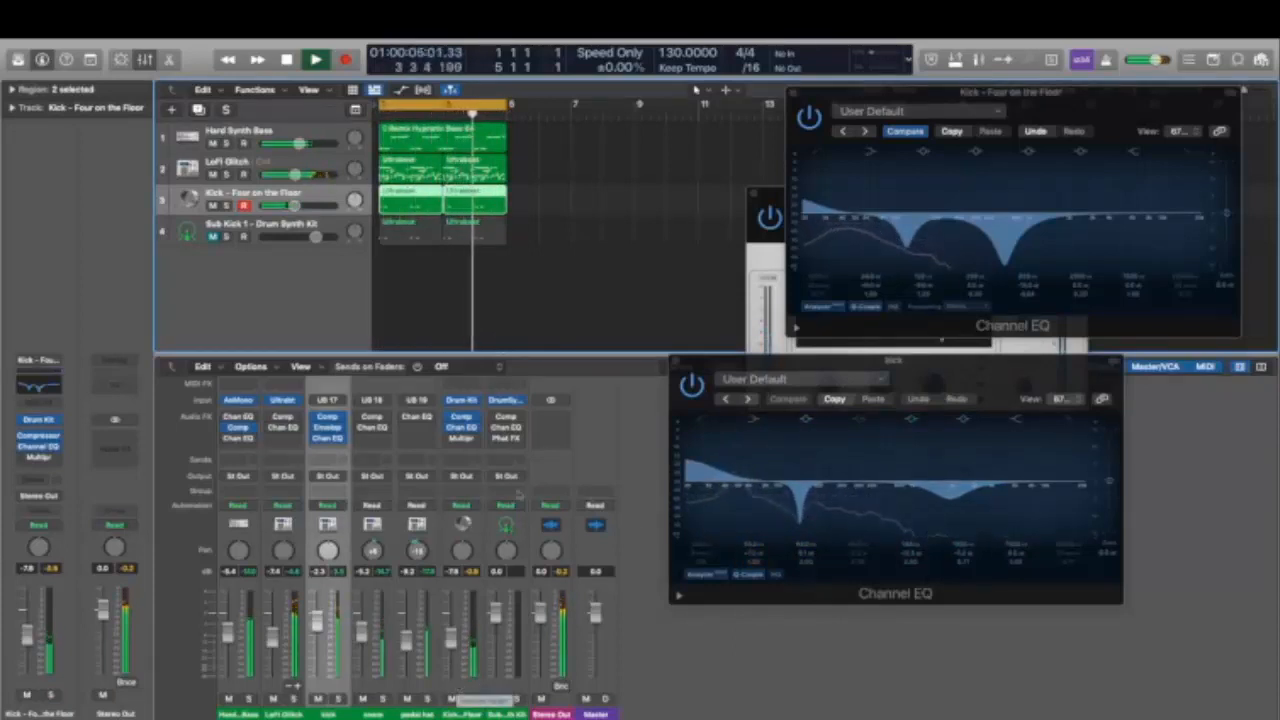
{"action": "left_click_drag", "start_coordinate": [797, 418], "coordinate": [855, 535]}
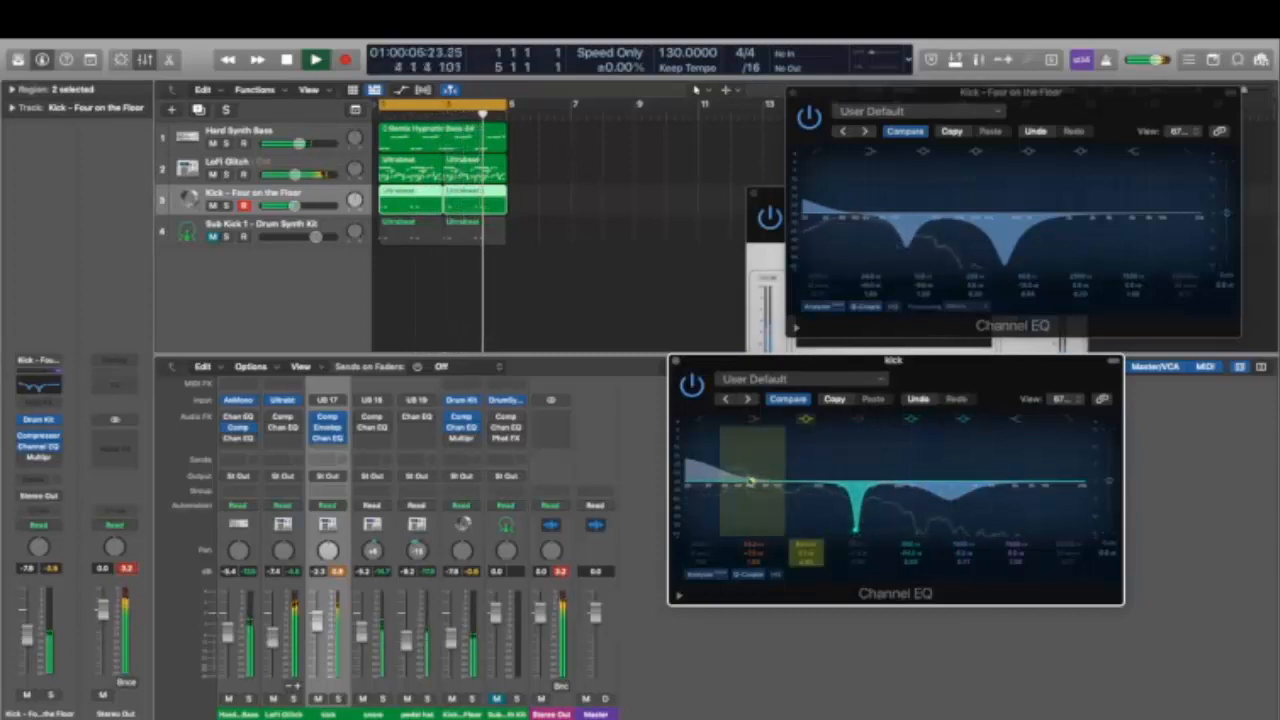
{"action": "left_click_drag", "start_coordinate": [752, 483], "coordinate": [775, 497]}
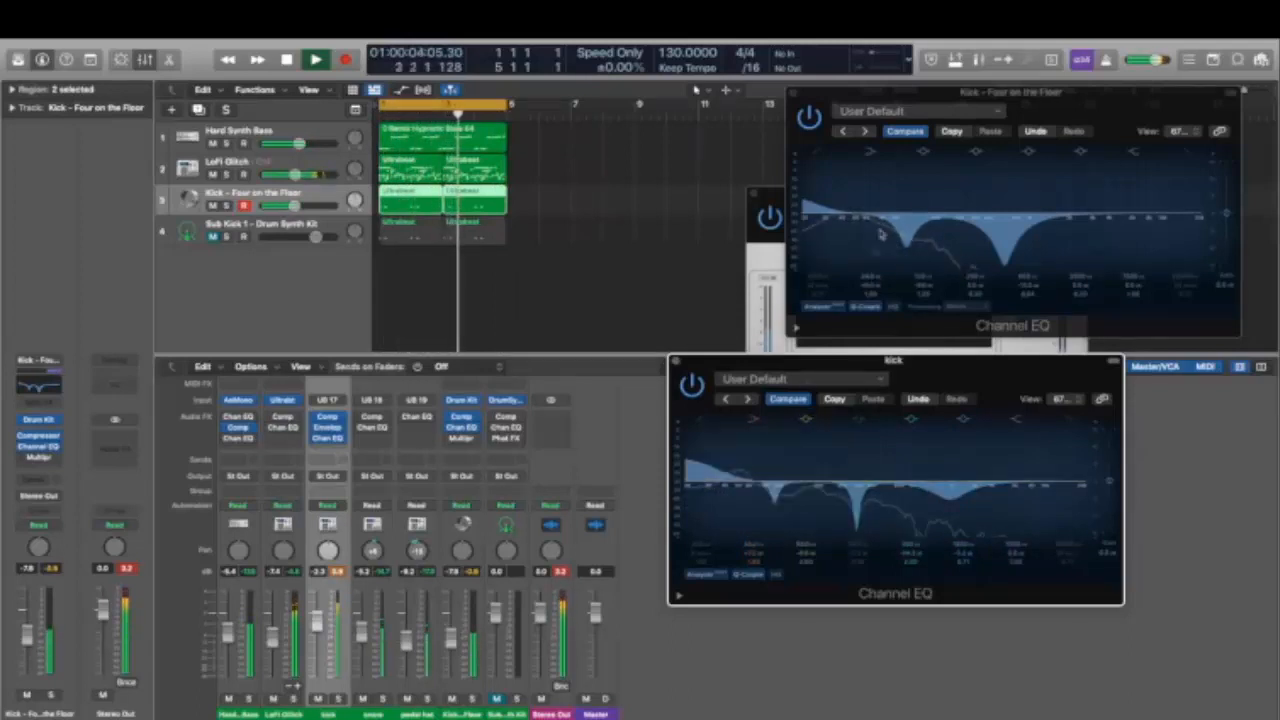
Step: Make the lower of the two cuts in Kick - Four on the Floor's Channel EQ shallower, then close the kick plug-in windows
{"action": "left_click_drag", "start_coordinate": [1044, 110], "coordinate": [889, 103]}
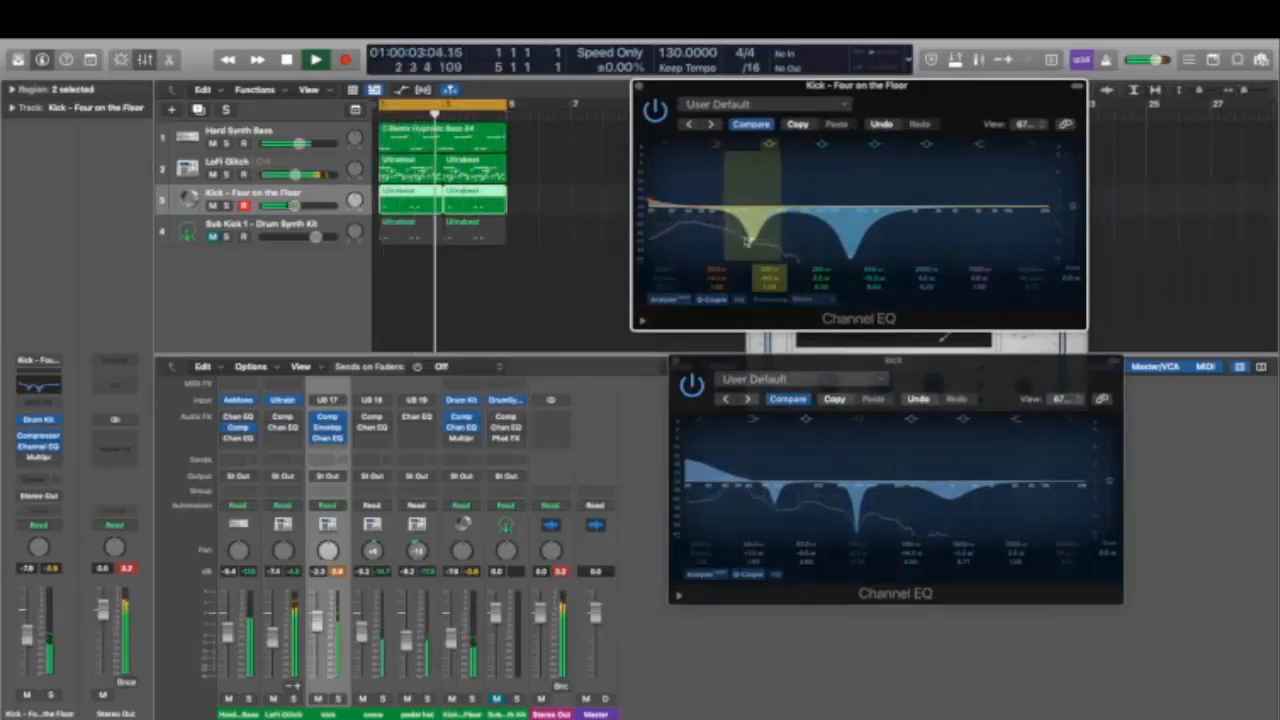
{"action": "mouse_move", "coordinate": [754, 242]}
{"action": "left_mouse_down"}
{"action": "mouse_move", "coordinate": [746, 148]}
{"action": "mouse_move", "coordinate": [755, 228]}
{"action": "left_mouse_up"}
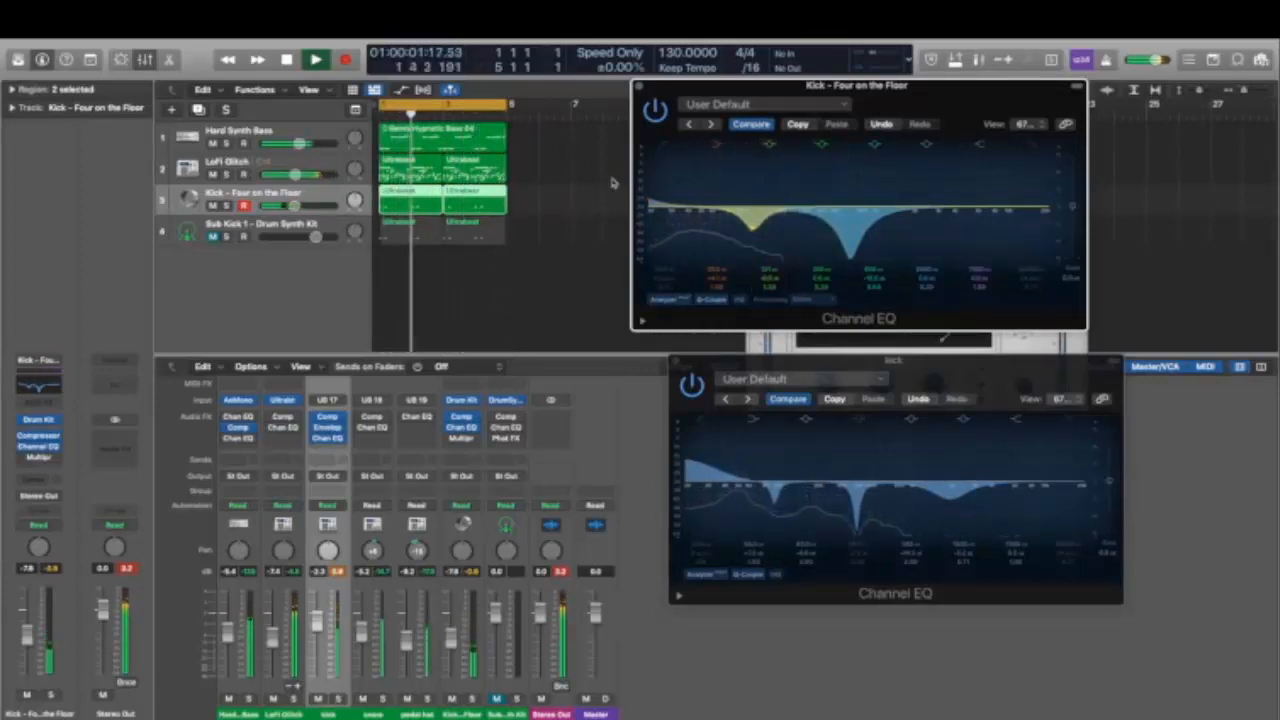
{"action": "left_click", "coordinate": [638, 86]}
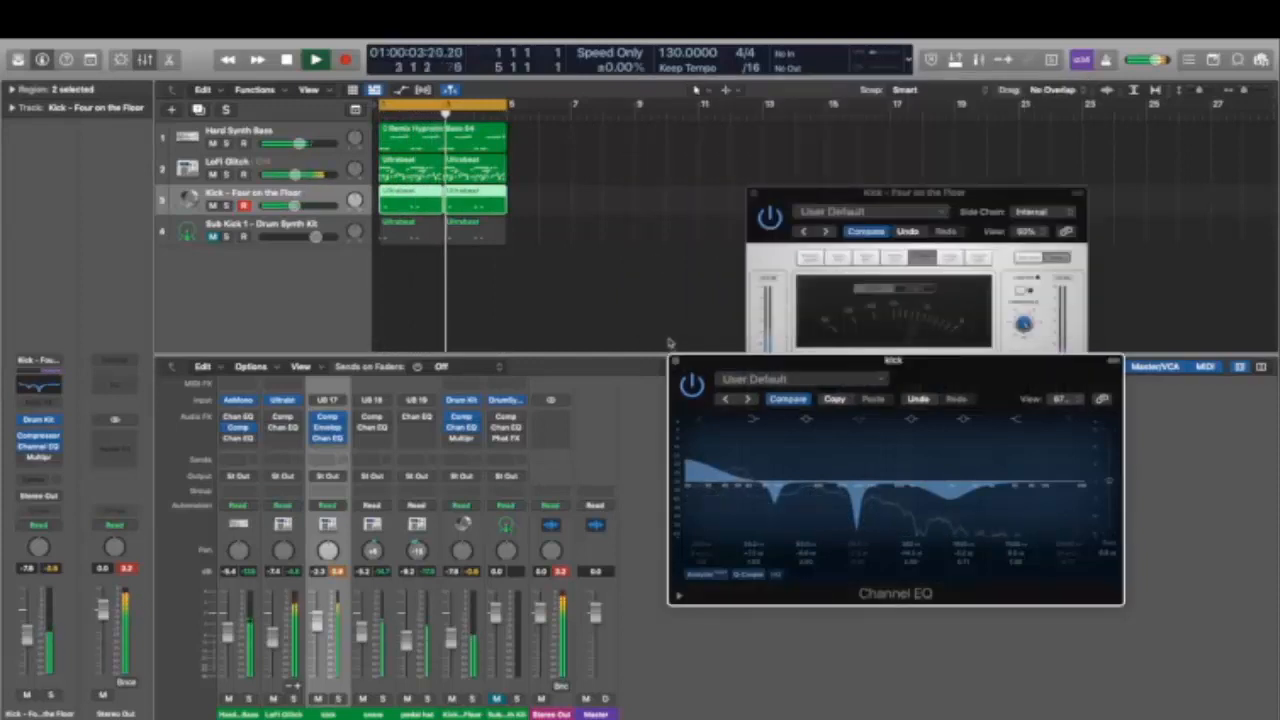
{"action": "left_click", "coordinate": [675, 361]}
{"action": "left_click", "coordinate": [752, 196]}
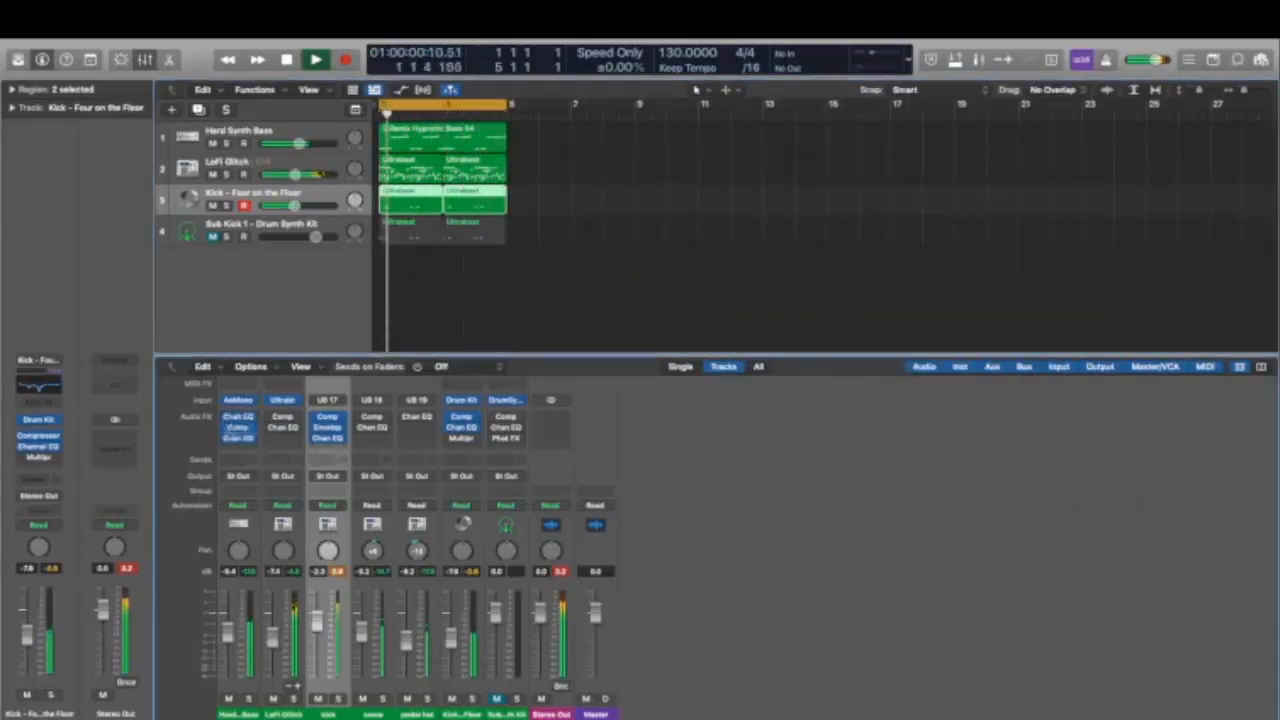
Step: Enable Hard Synth Bass's Channel EQs, then deepen the midrange cut and adjust the slight high-mid boost in the User Default one
{"action": "left_click", "coordinate": [239, 423]}
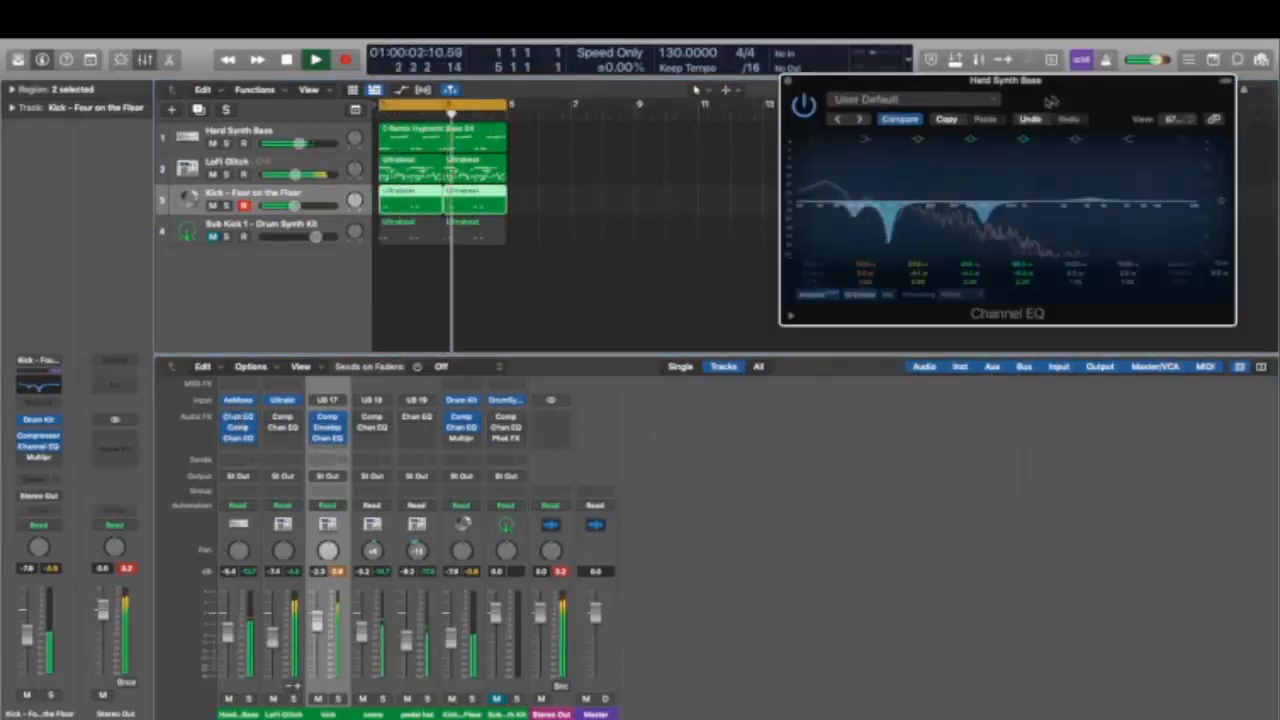
{"action": "left_click_drag", "start_coordinate": [1052, 100], "coordinate": [958, 168]}
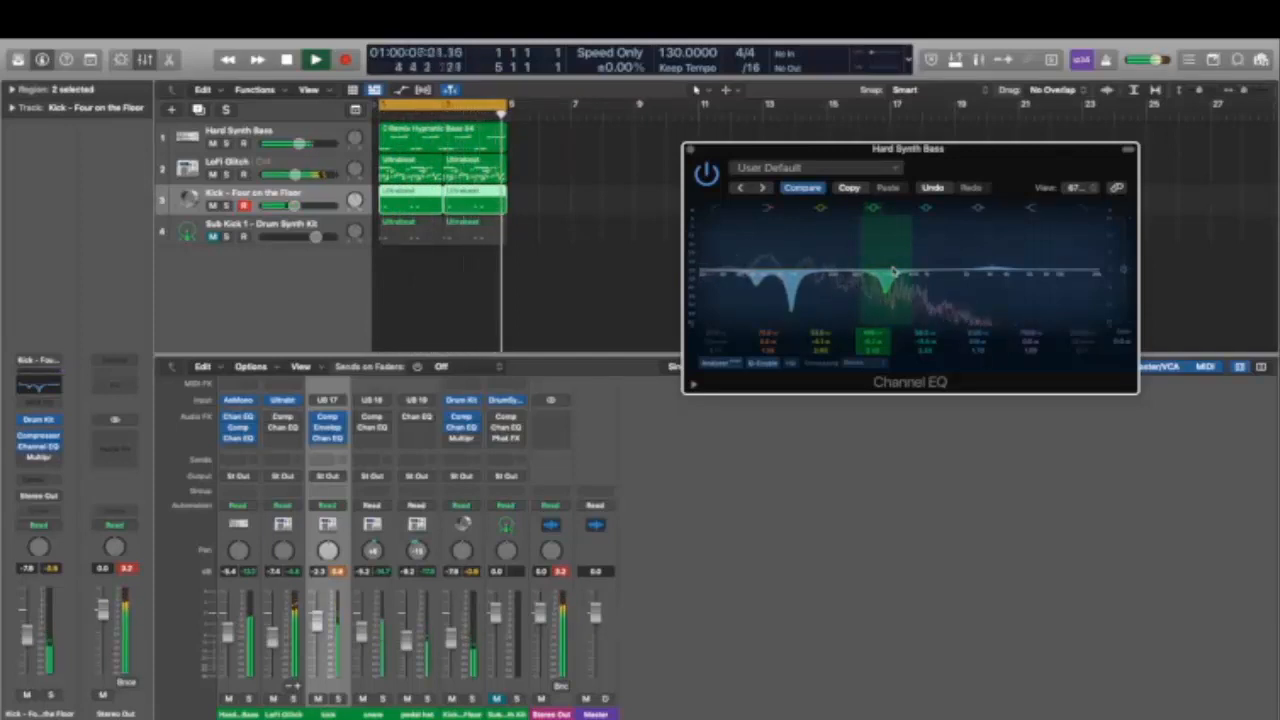
{"action": "left_click_drag", "start_coordinate": [1013, 172], "coordinate": [973, 260]}
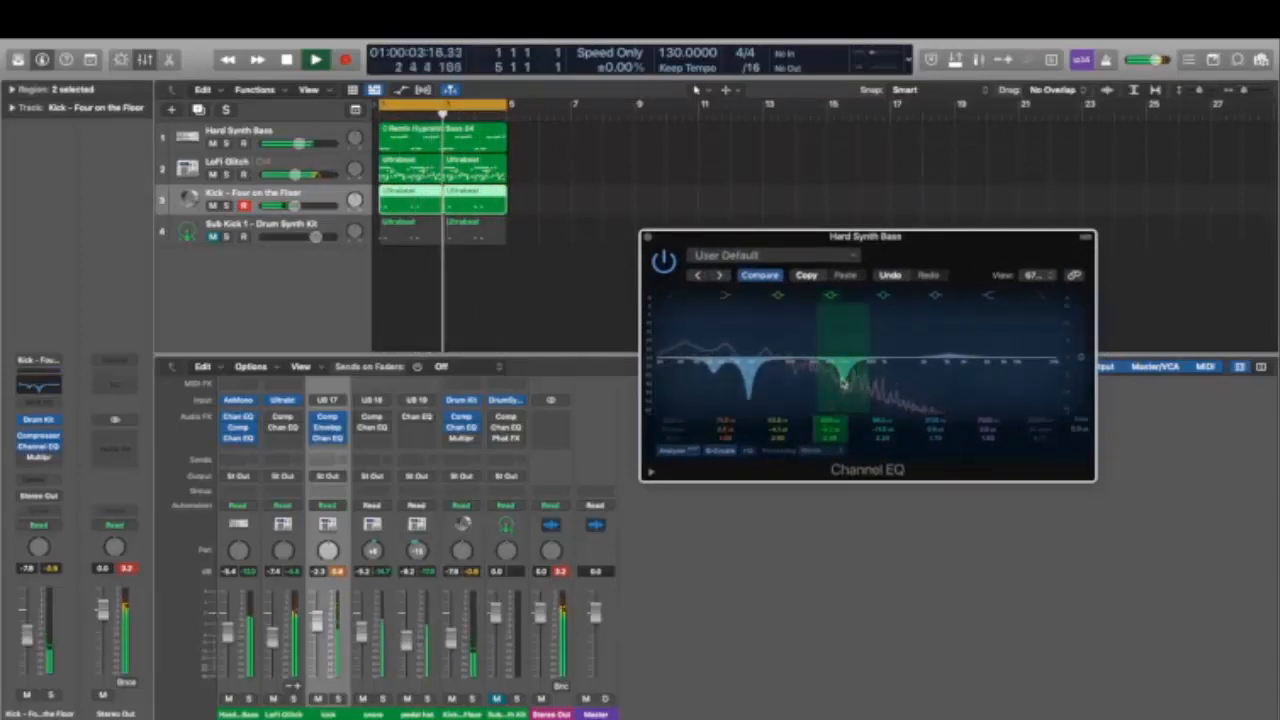
{"action": "mouse_move", "coordinate": [843, 382]}
{"action": "left_mouse_down"}
{"action": "mouse_move", "coordinate": [847, 313]}
{"action": "mouse_move", "coordinate": [847, 393]}
{"action": "left_mouse_up"}
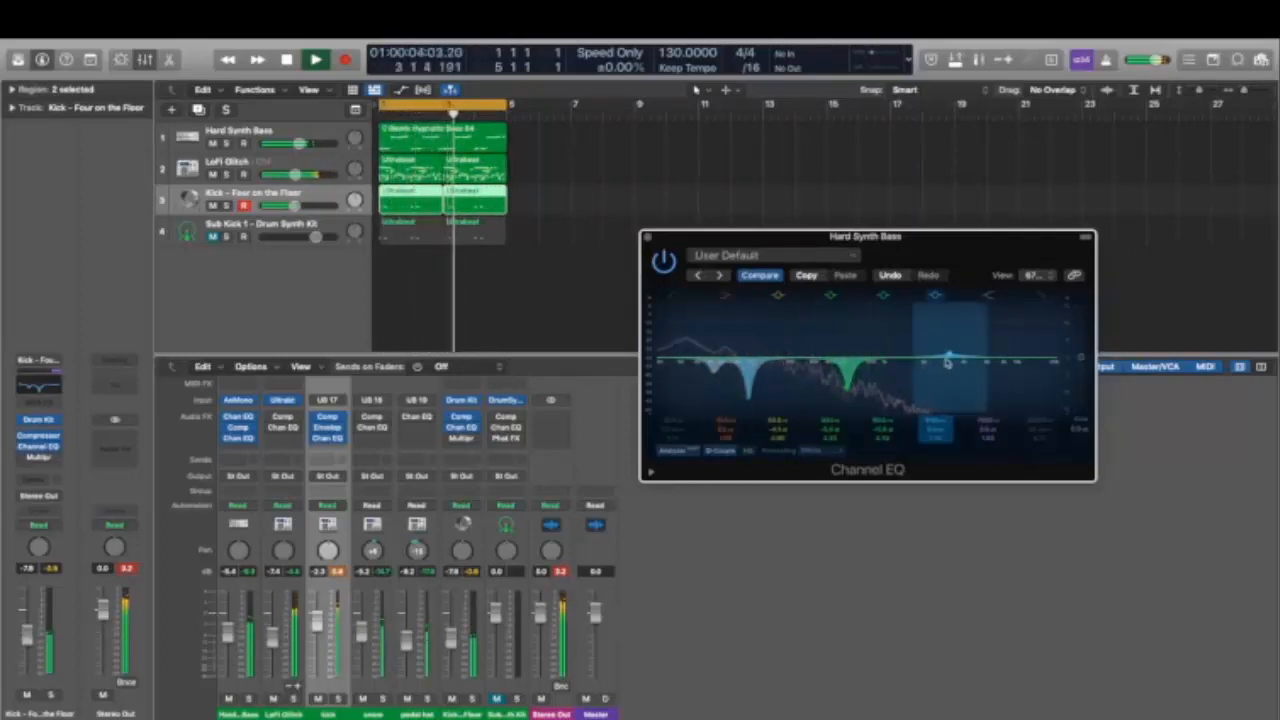
{"action": "left_click_drag", "start_coordinate": [947, 359], "coordinate": [938, 356]}
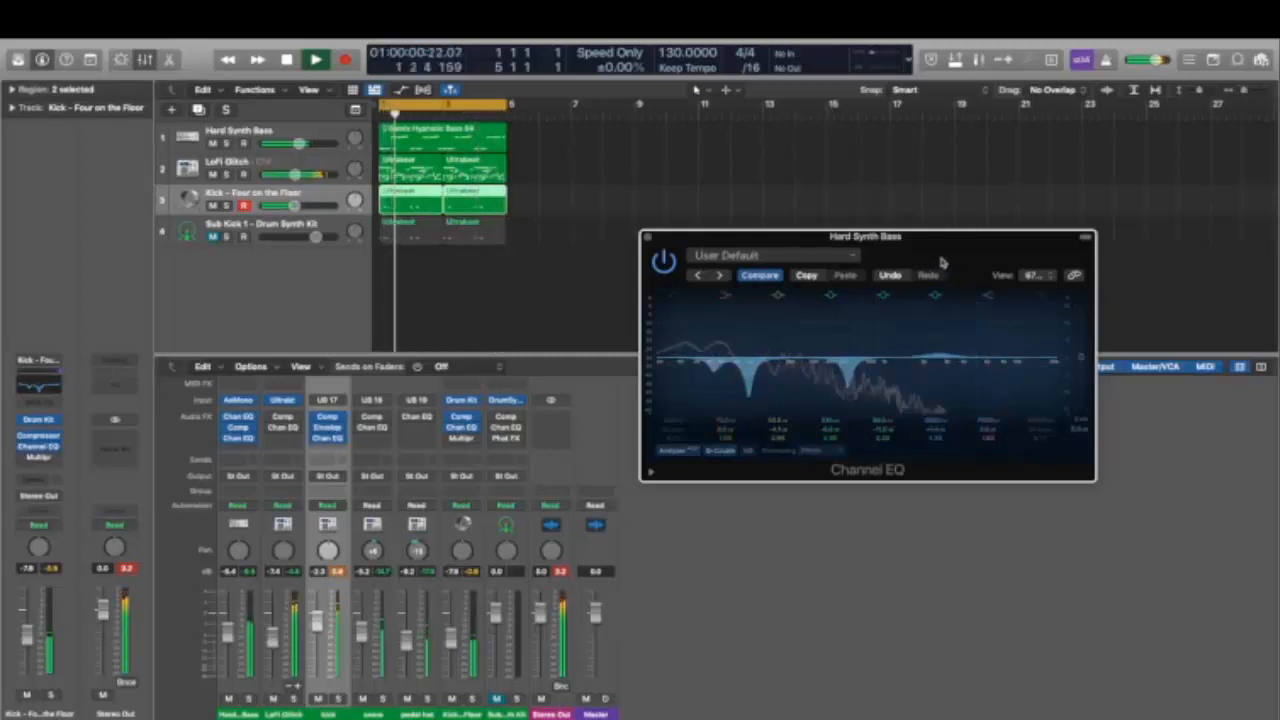
Step: Deepen the low-frequency cut in Hard Synth Bass's Factory Default Channel EQ, and close the bass EQ windows
{"action": "left_click_drag", "start_coordinate": [678, 267], "coordinate": [793, 264]}
{"action": "left_click", "coordinate": [759, 233]}
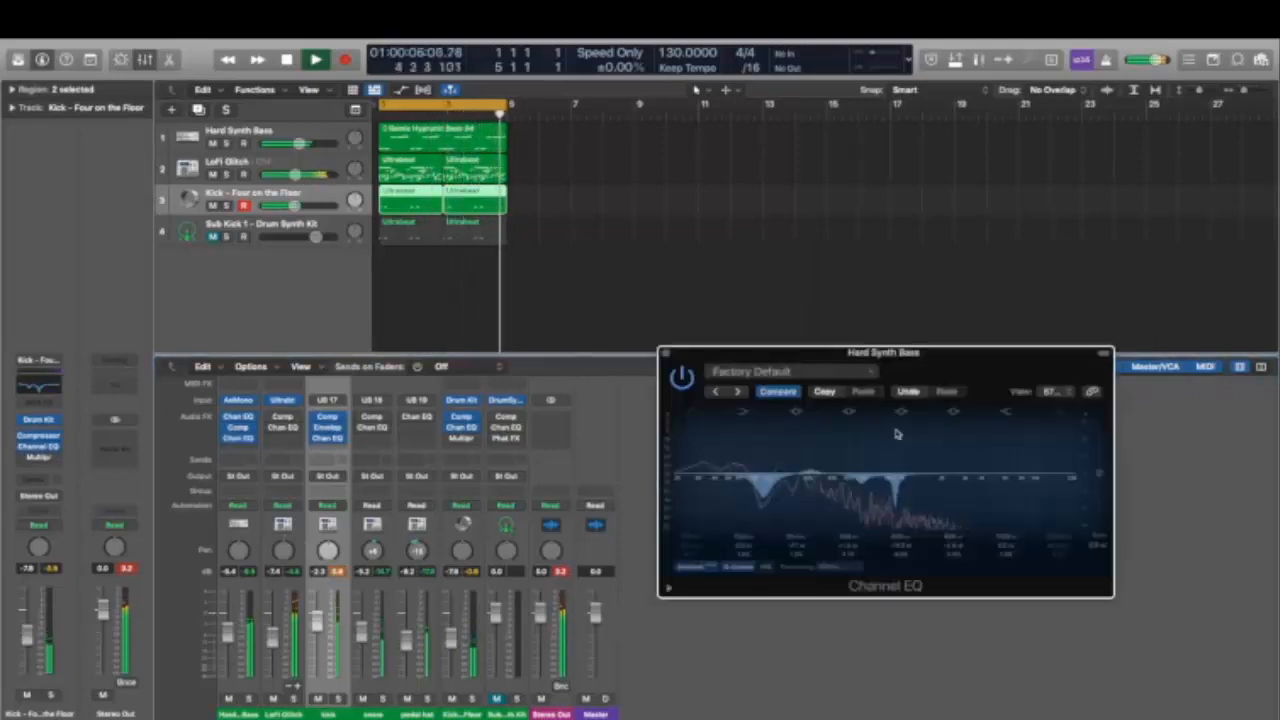
{"action": "mouse_move", "coordinate": [764, 497]}
{"action": "left_mouse_down"}
{"action": "mouse_move", "coordinate": [768, 411]}
{"action": "mouse_move", "coordinate": [766, 515]}
{"action": "left_mouse_up"}
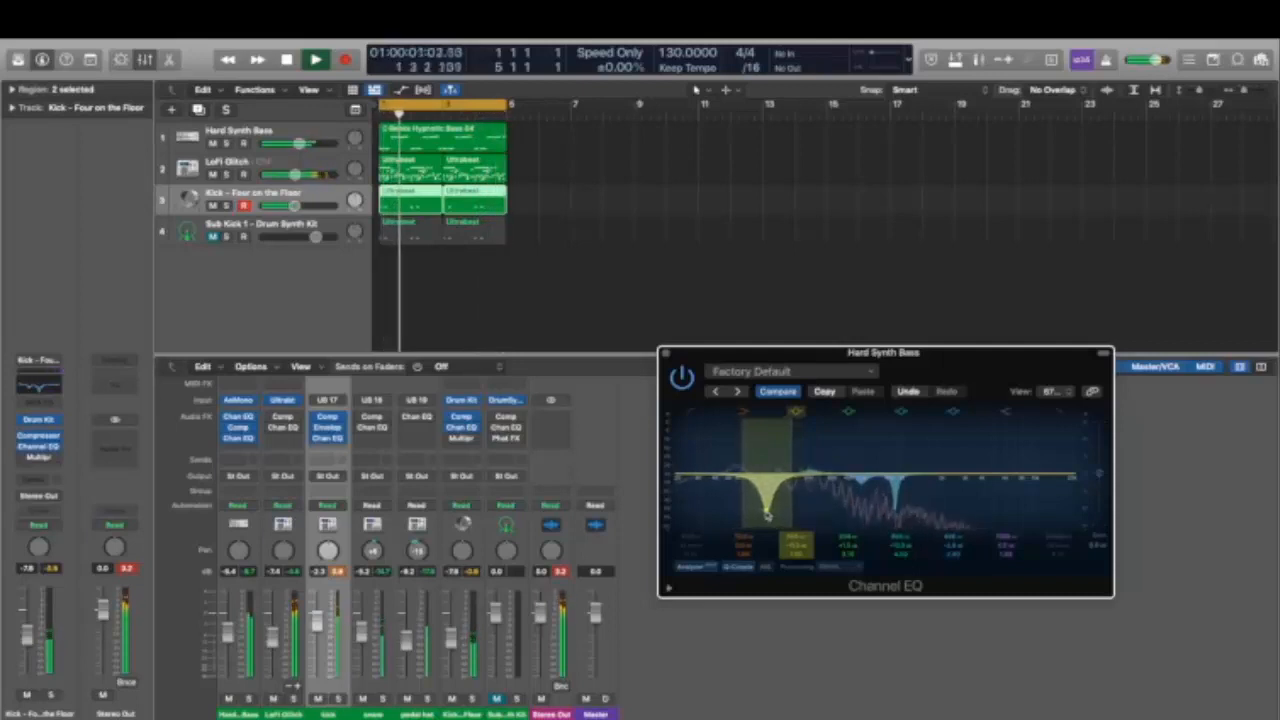
{"action": "left_click", "coordinate": [665, 352]}
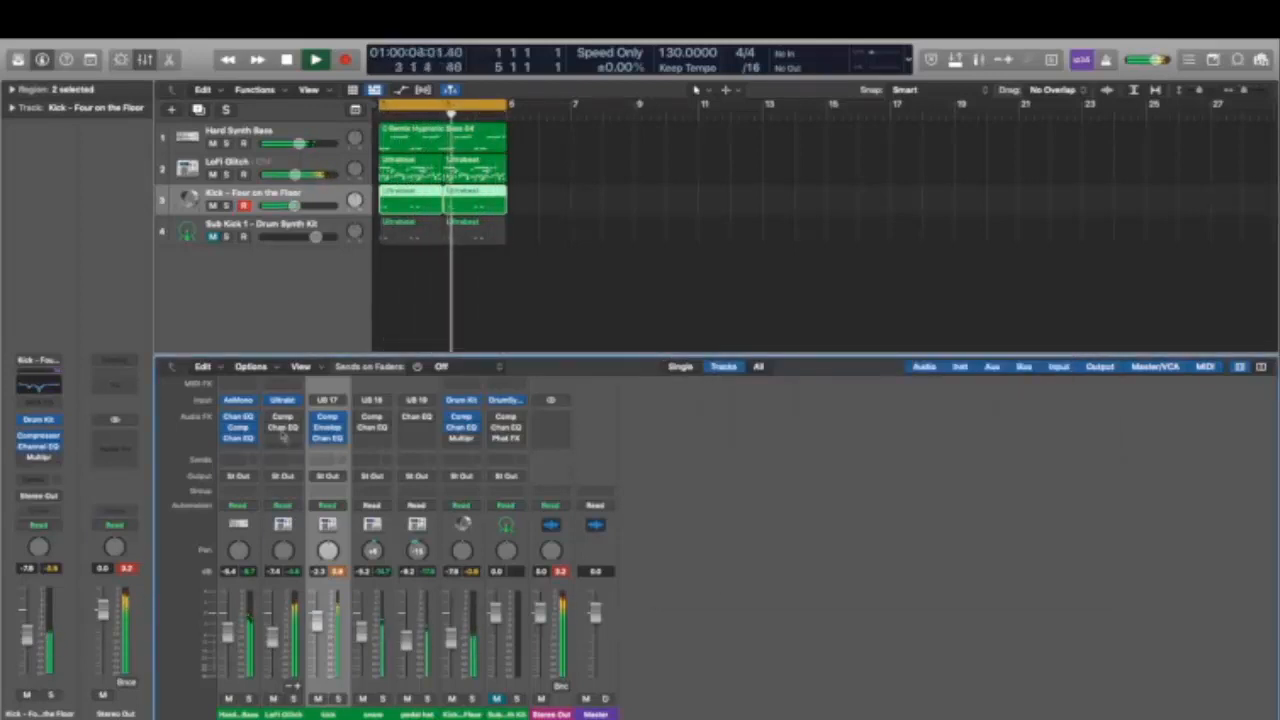
Step: Return playback to the start, then solo LoFi Glitch and audition it with its Compressor on and off
{"action": "key", "text": "space"}
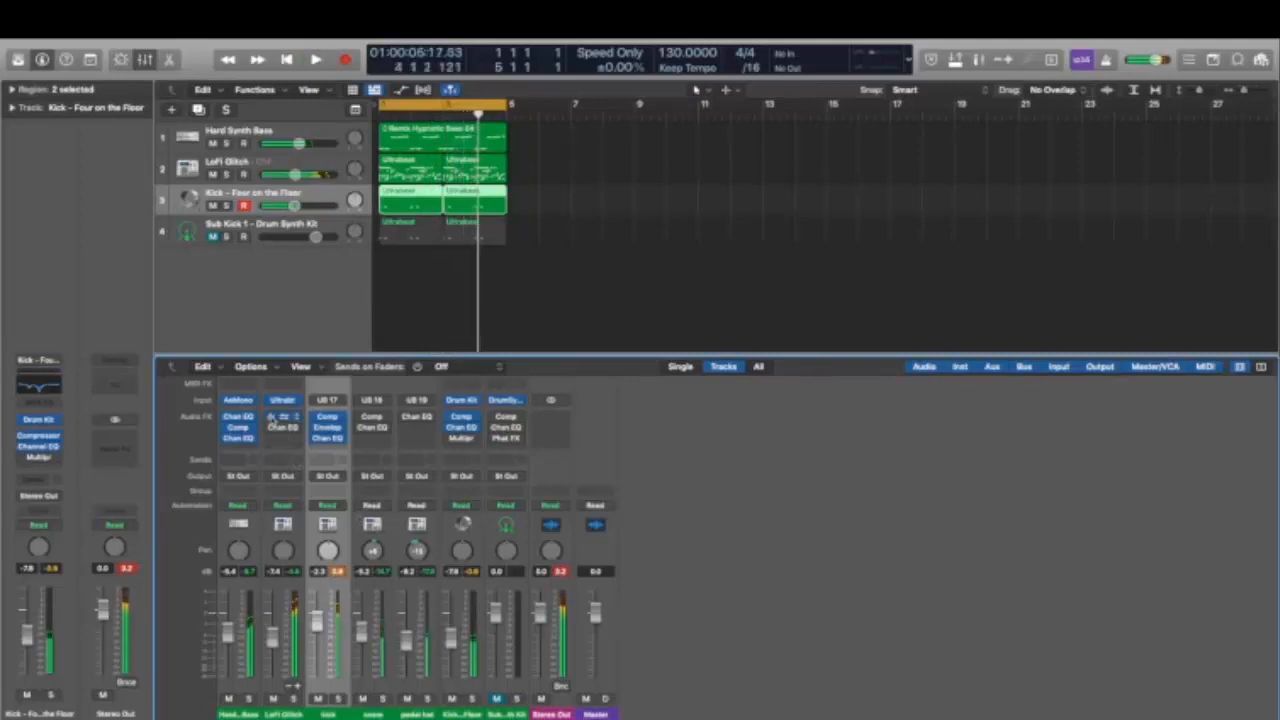
{"action": "key", "text": "Return"}
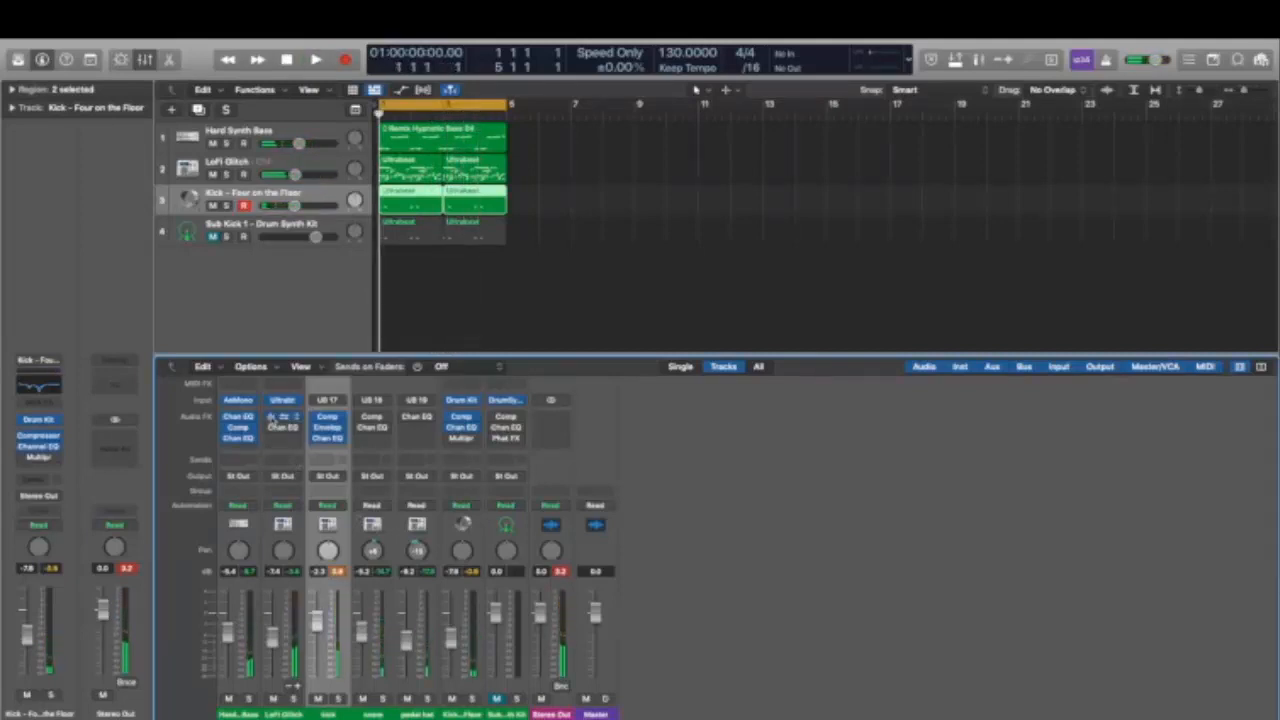
{"action": "left_click", "coordinate": [293, 698]}
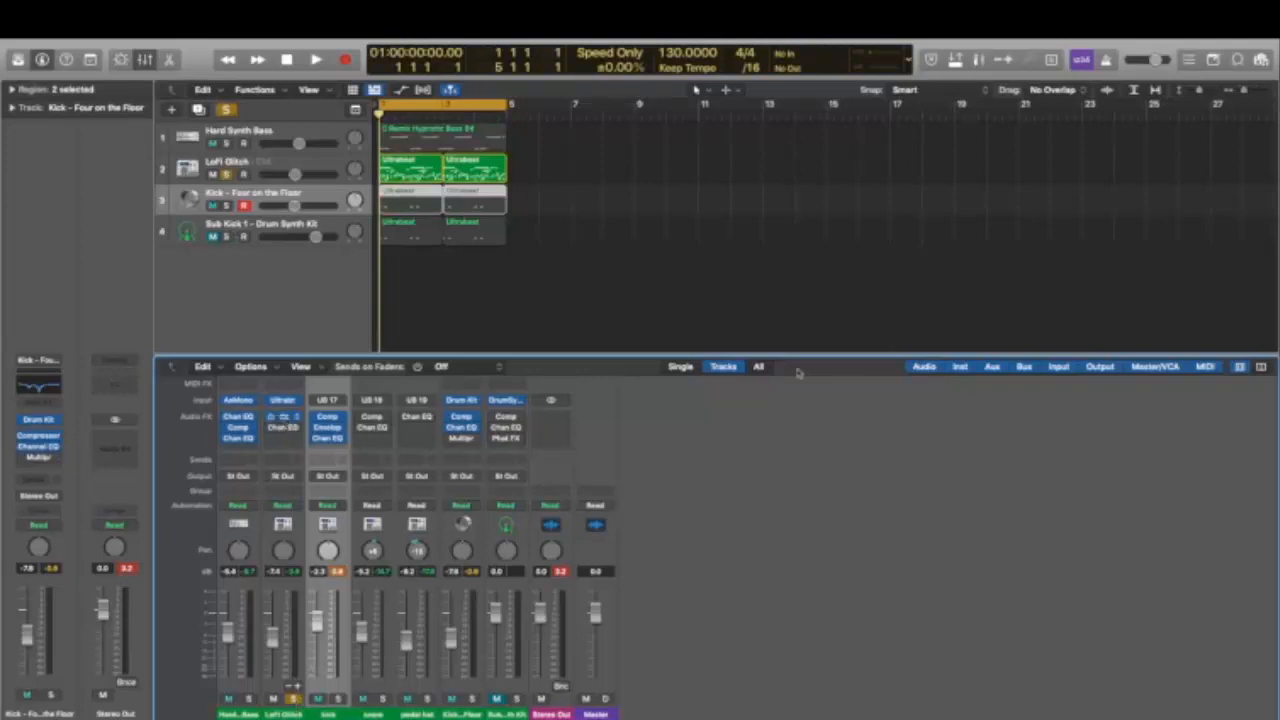
{"action": "left_click_drag", "start_coordinate": [991, 208], "coordinate": [907, 142]}
{"action": "left_click", "coordinate": [322, 170]}
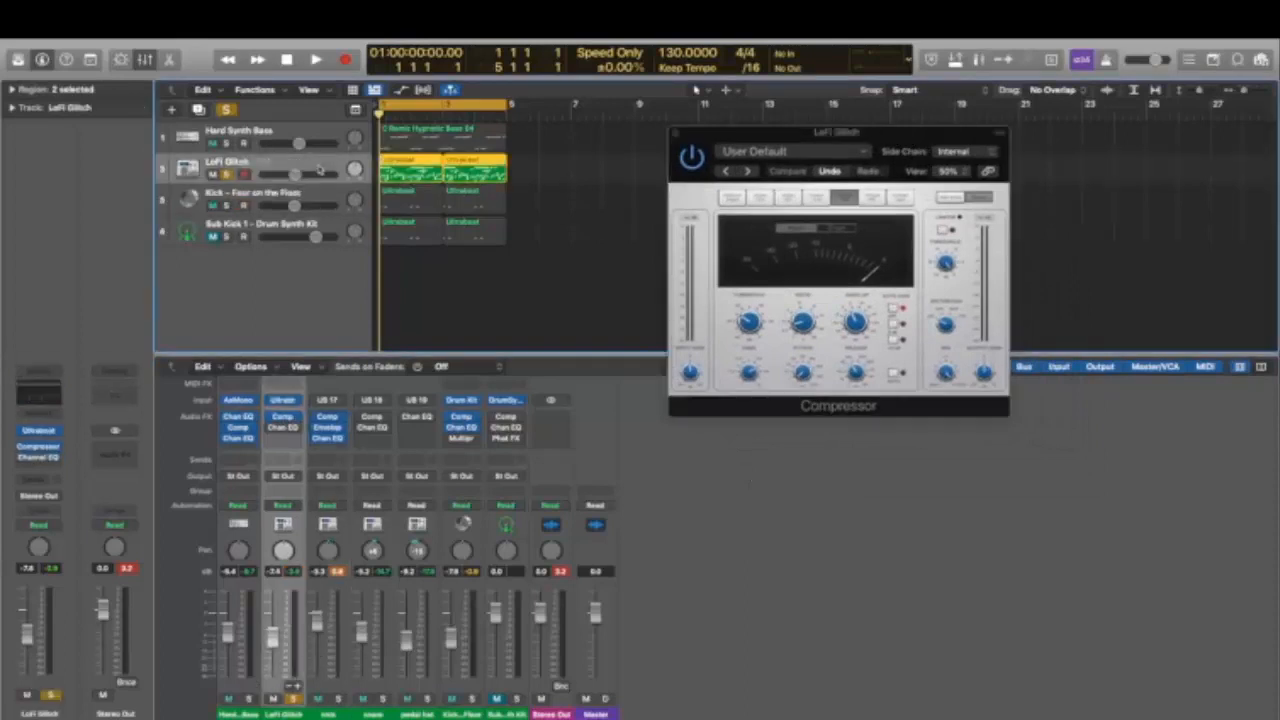
{"action": "key", "text": "space"}
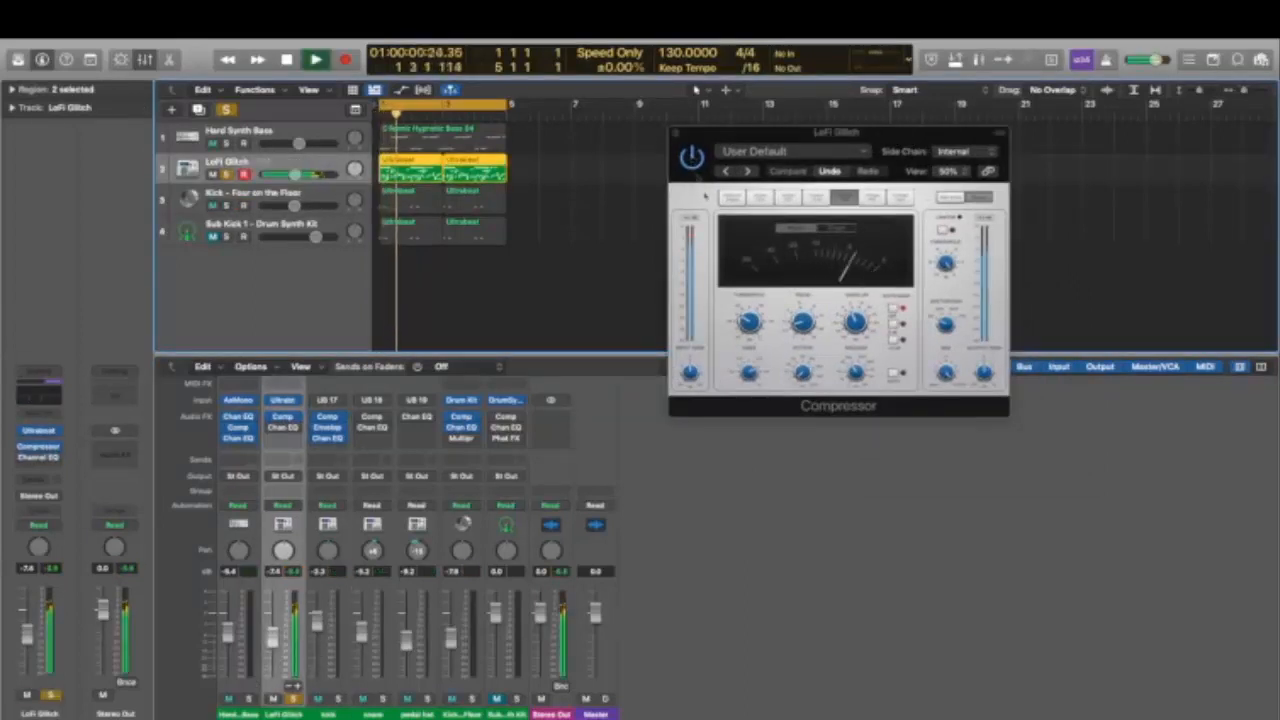
{"action": "left_click", "coordinate": [692, 160]}
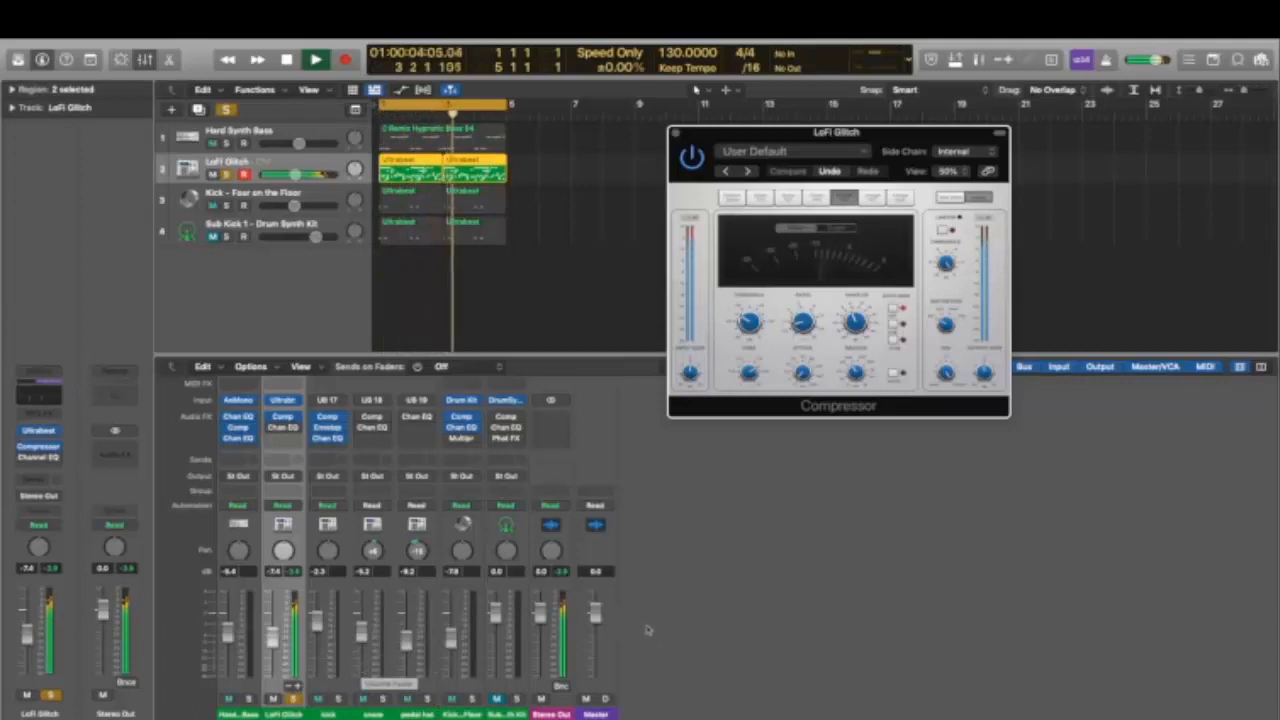
Step: Fine-tune the threshold of LoFi Glitch's Compressor, then enable its Channel EQ and turn the broad high-mid boost into a narrow cut
{"action": "left_click_drag", "start_coordinate": [746, 321], "coordinate": [746, 328]}
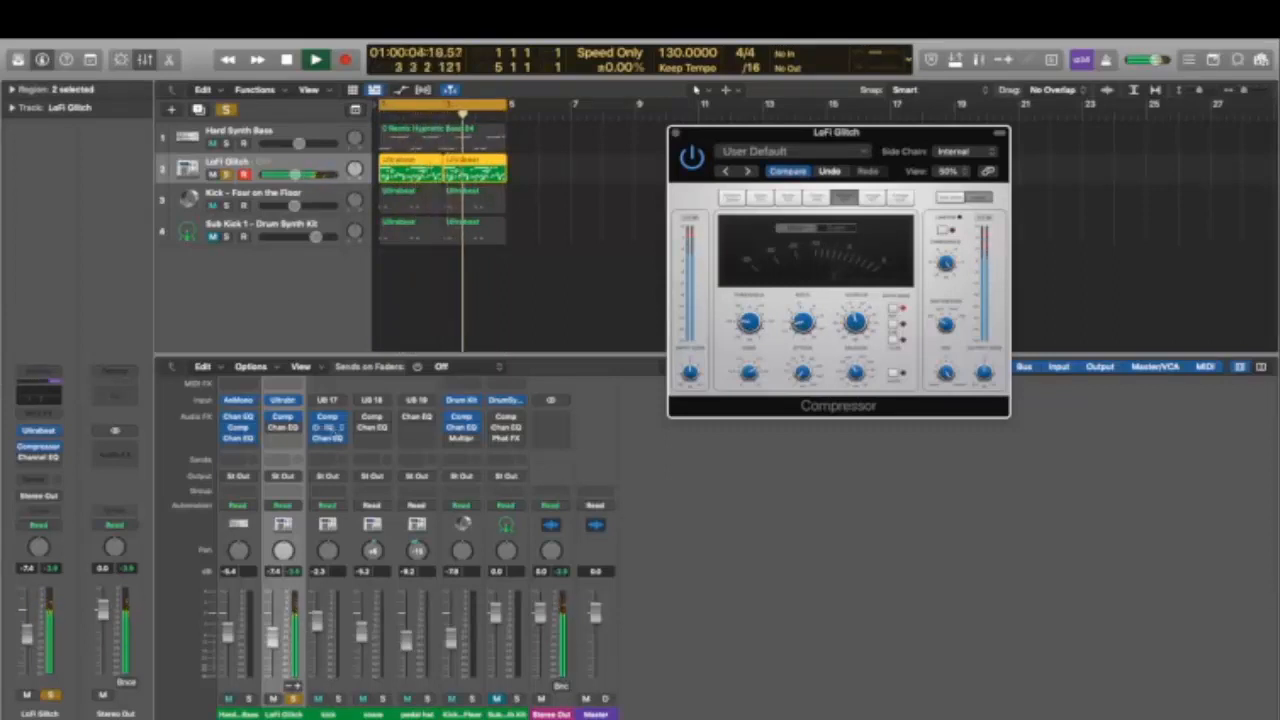
{"action": "left_click", "coordinate": [283, 430]}
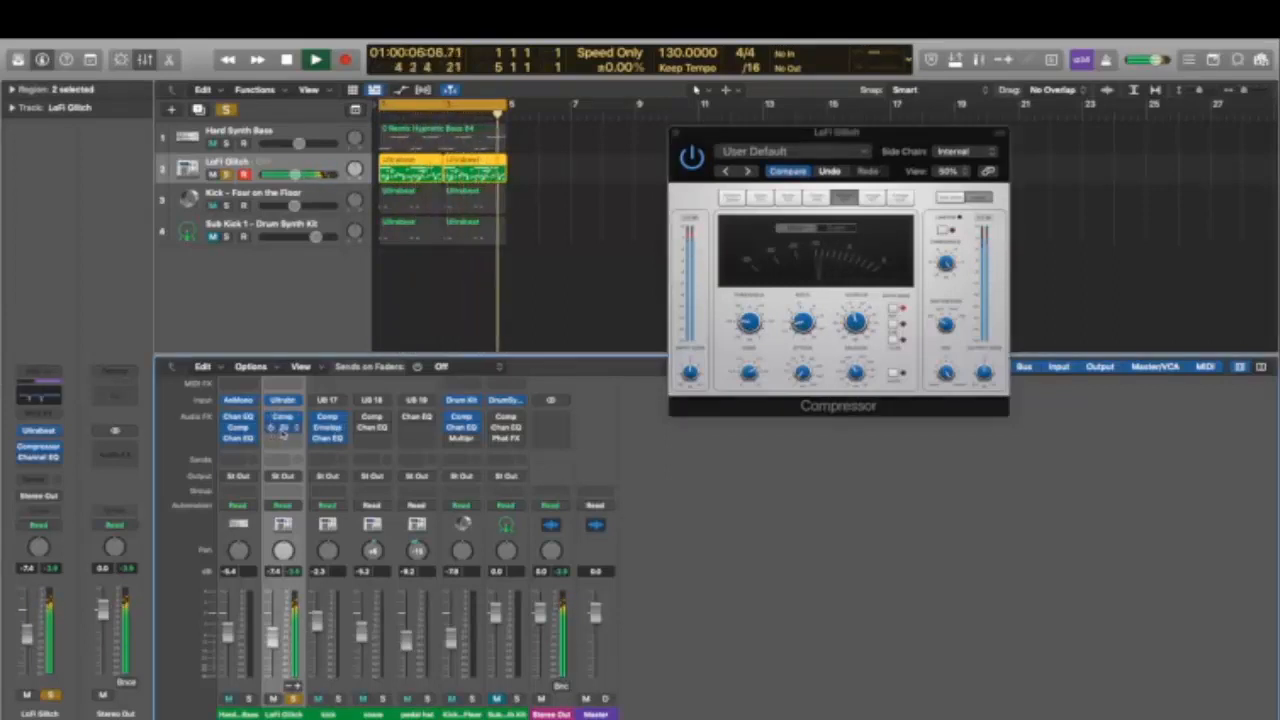
{"action": "left_click", "coordinate": [283, 428]}
{"action": "left_click_drag", "start_coordinate": [717, 224], "coordinate": [711, 258]}
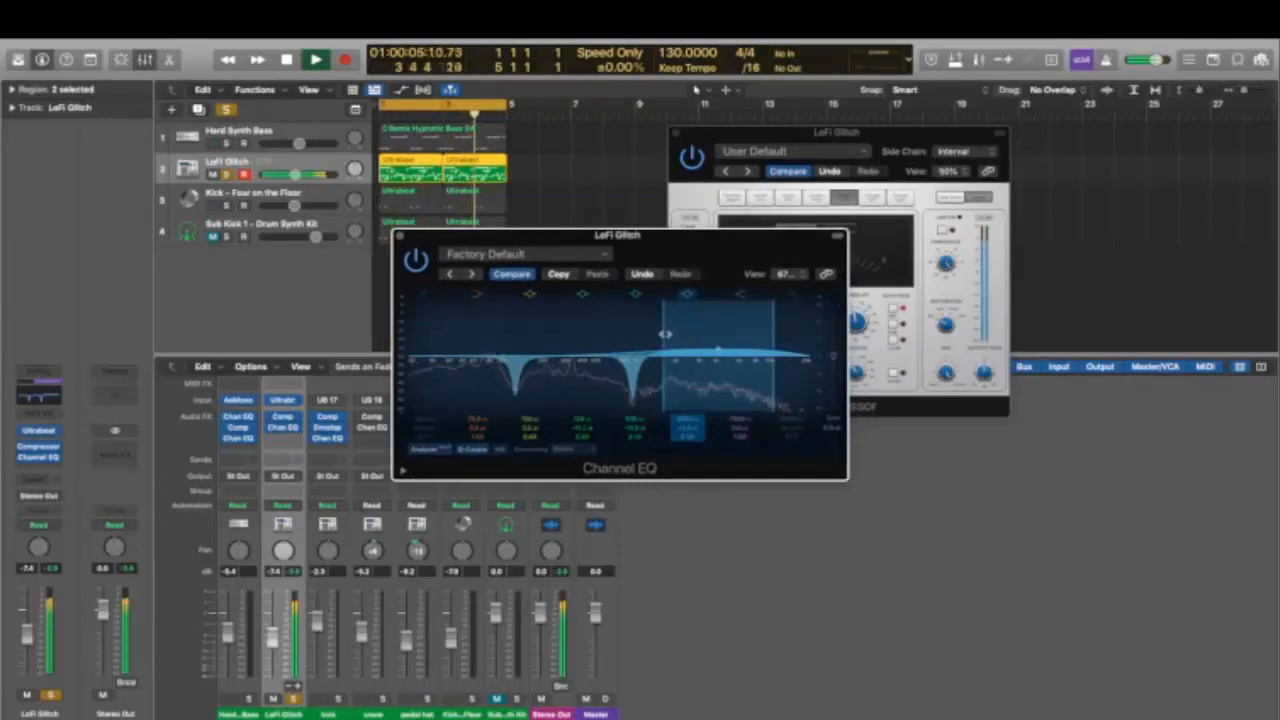
{"action": "left_click_drag", "start_coordinate": [666, 334], "coordinate": [708, 312]}
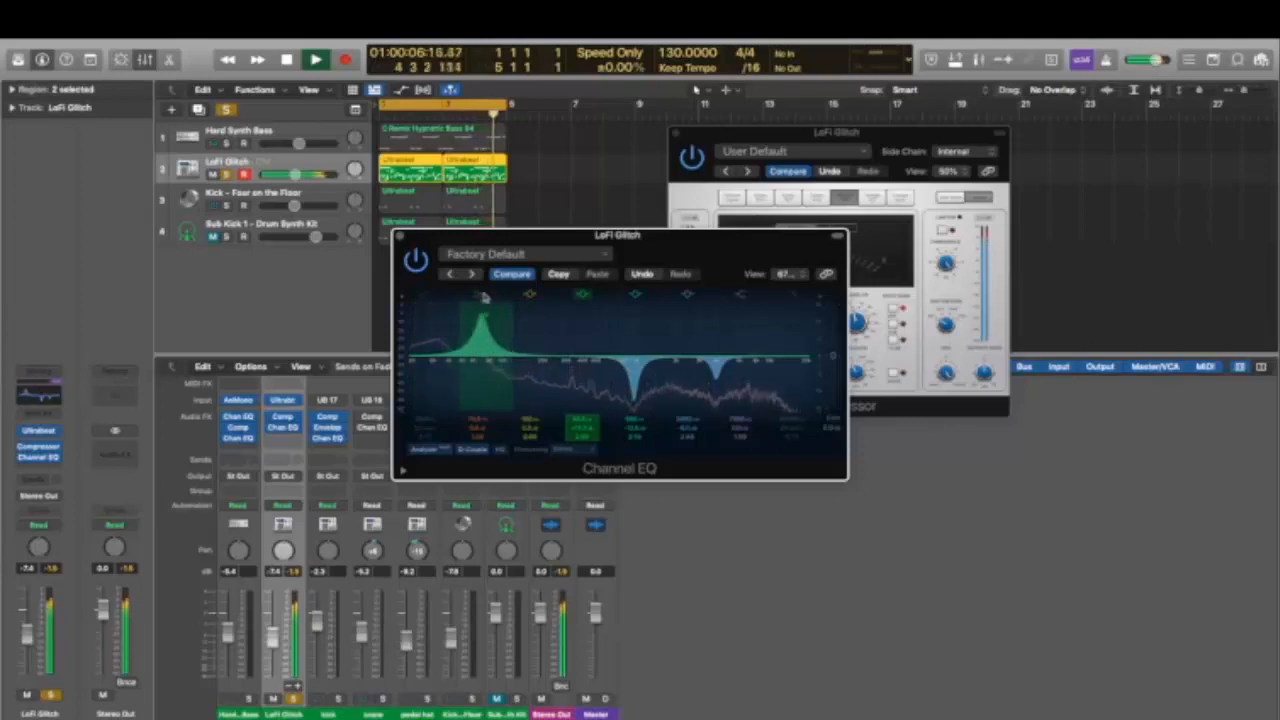
Step: Sweep two bands of LoFi Glitch's Channel EQ, set narrow cuts in the low mids and just below the midrange cut, and close the plug-in windows
{"action": "left_click_drag", "start_coordinate": [512, 300], "coordinate": [511, 335]}
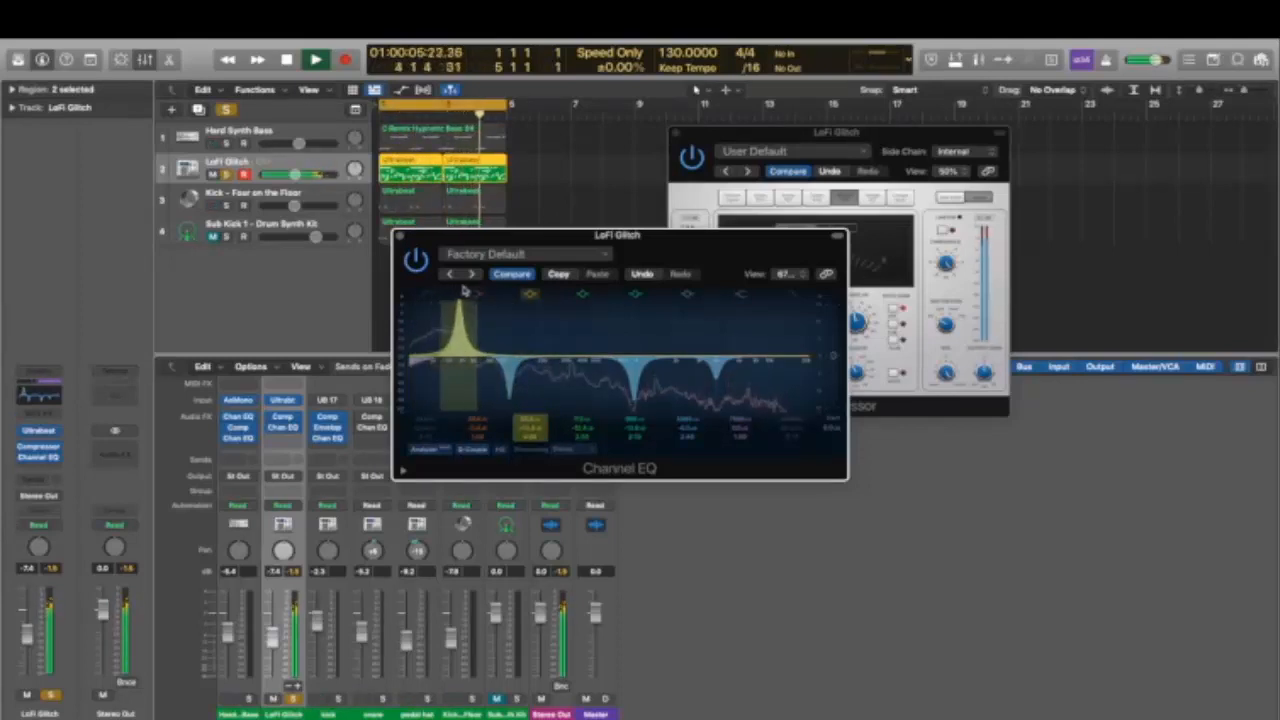
{"action": "left_click_drag", "start_coordinate": [463, 290], "coordinate": [603, 313]}
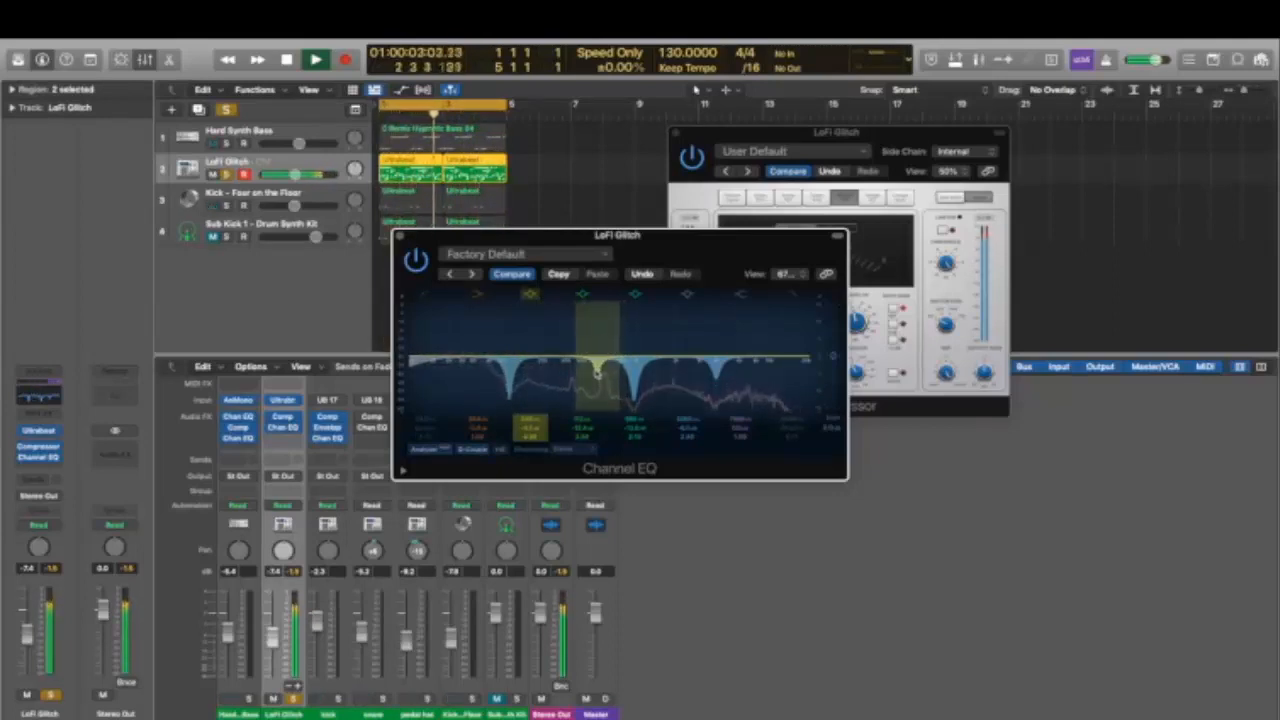
{"action": "left_click_drag", "start_coordinate": [597, 370], "coordinate": [596, 386]}
{"action": "left_click", "coordinate": [399, 238]}
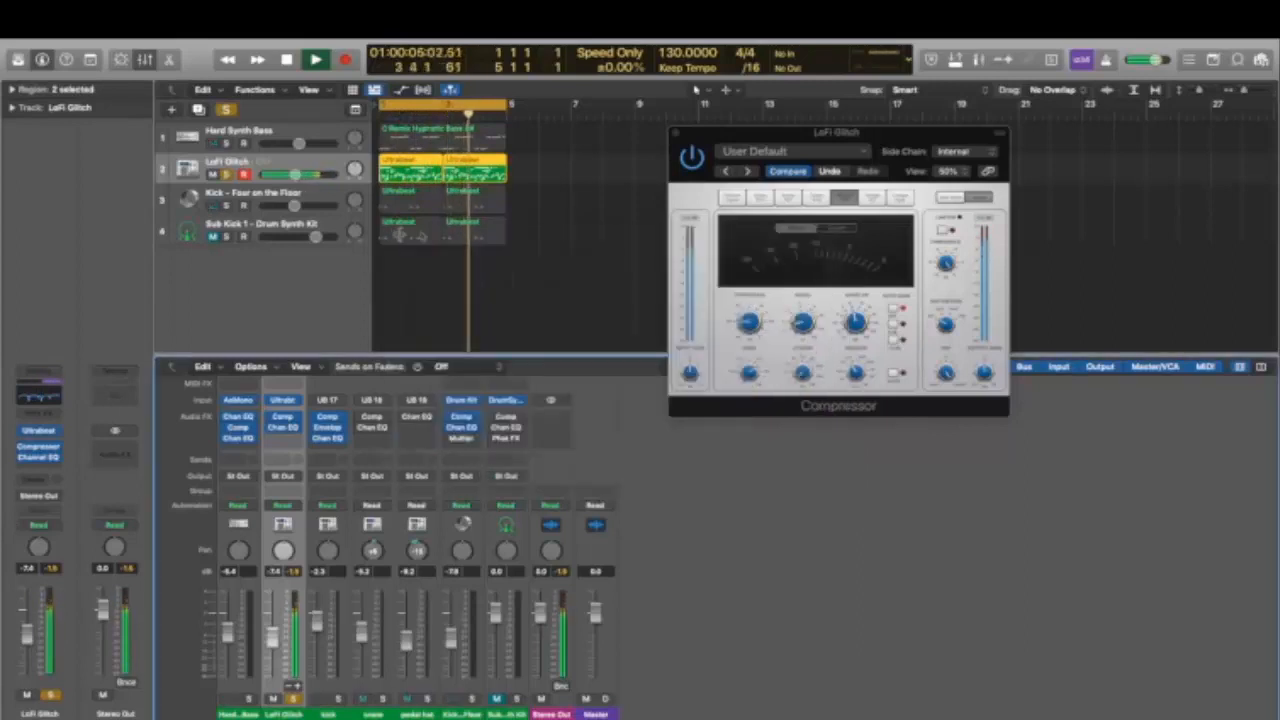
{"action": "left_click", "coordinate": [676, 132]}
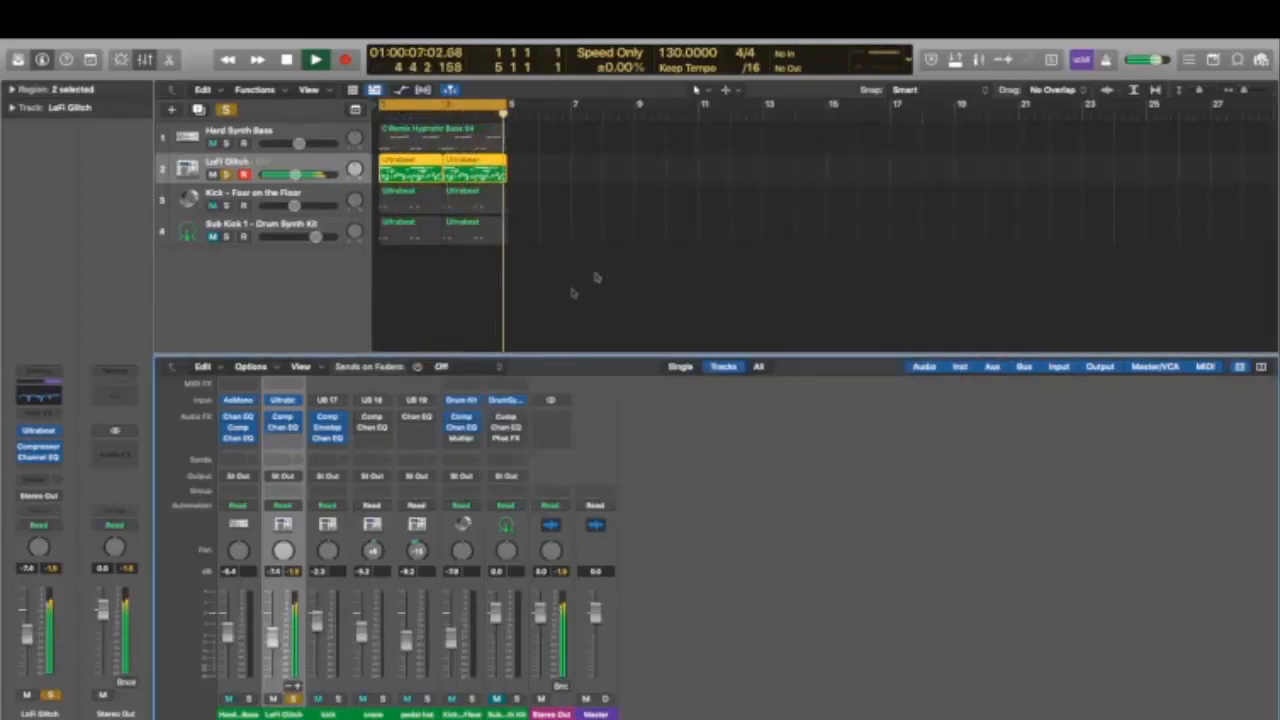
Step: Return playback to the start, unsolo LoFi Glitch and play the mix
{"action": "key", "text": "space"}
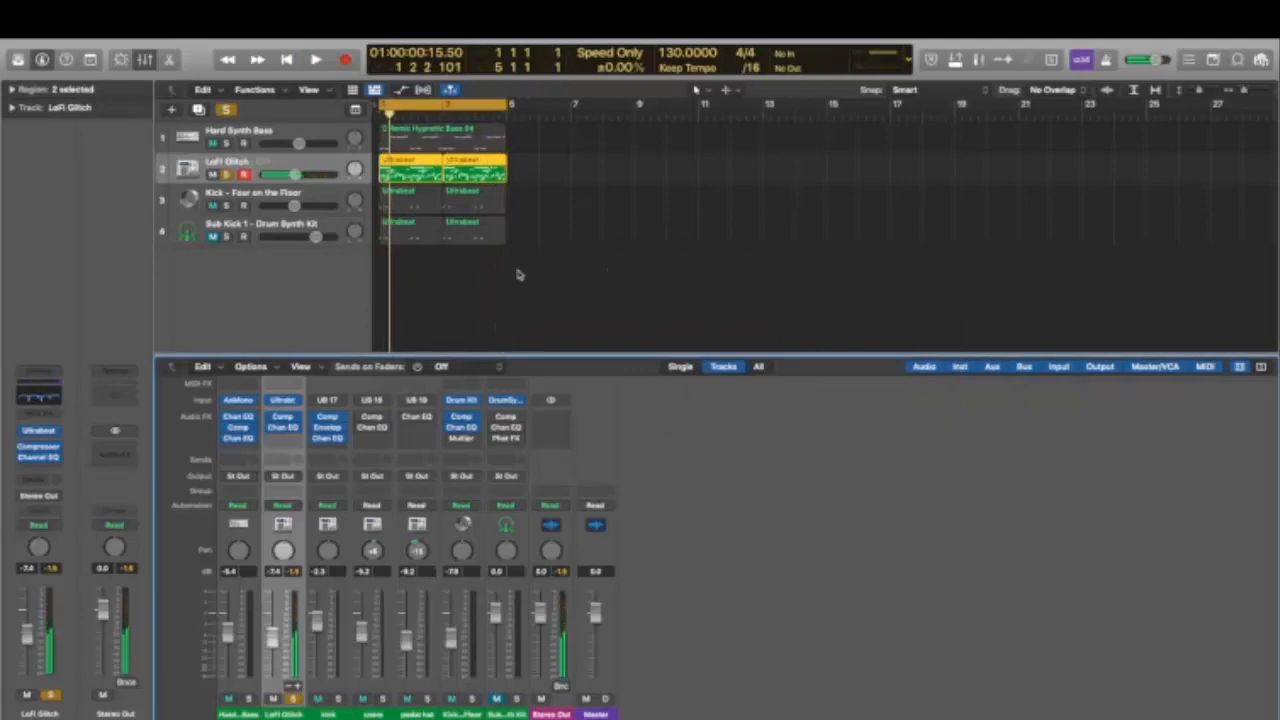
{"action": "key", "text": "Return"}
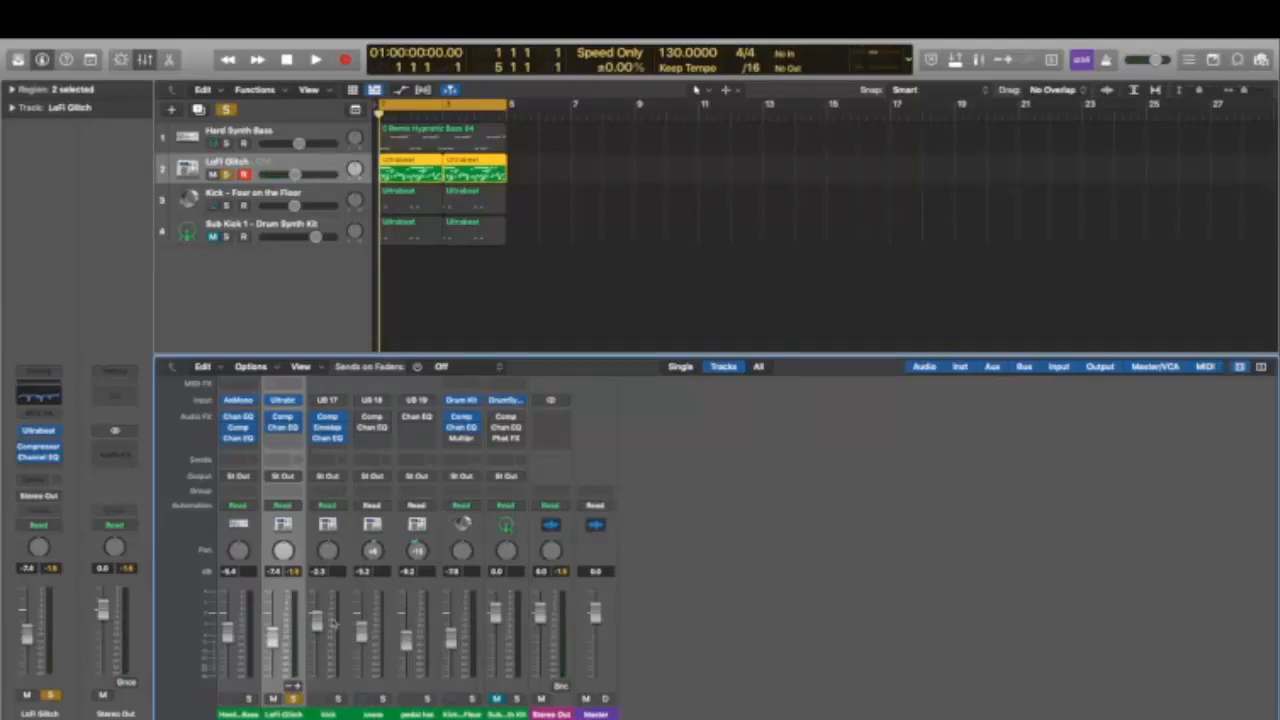
{"action": "left_click", "coordinate": [292, 692]}
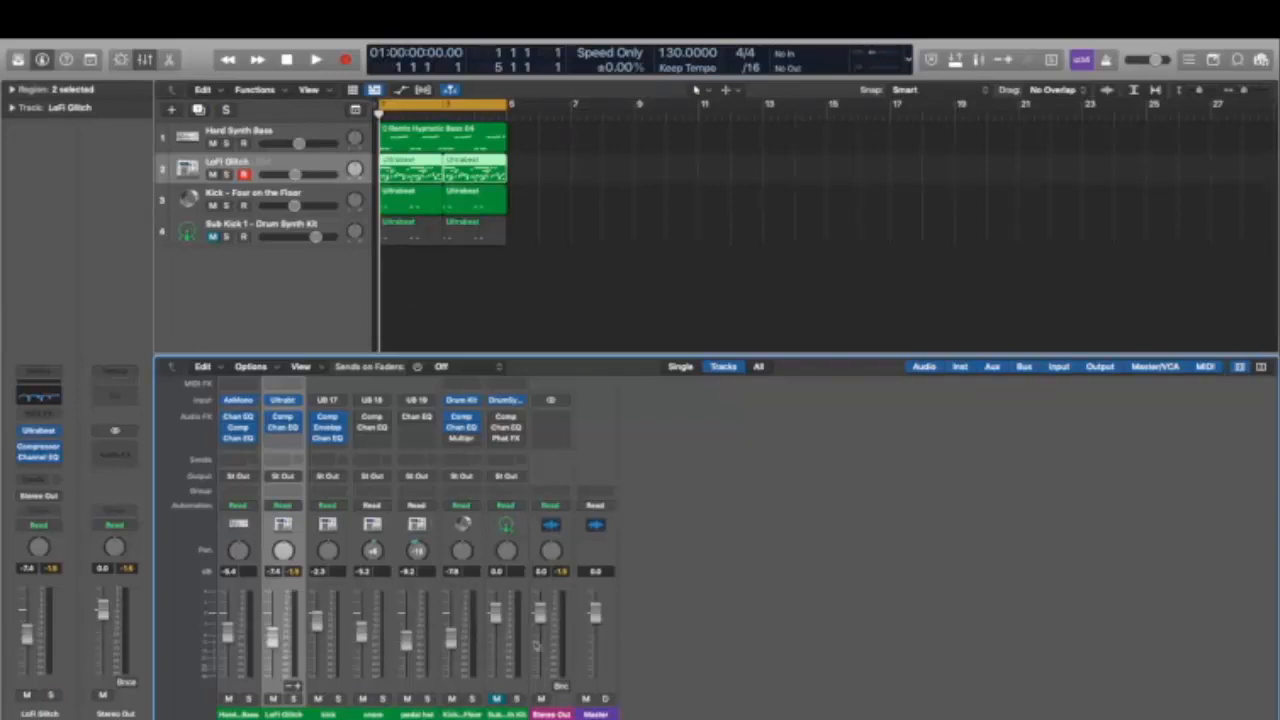
{"action": "key", "text": "space"}
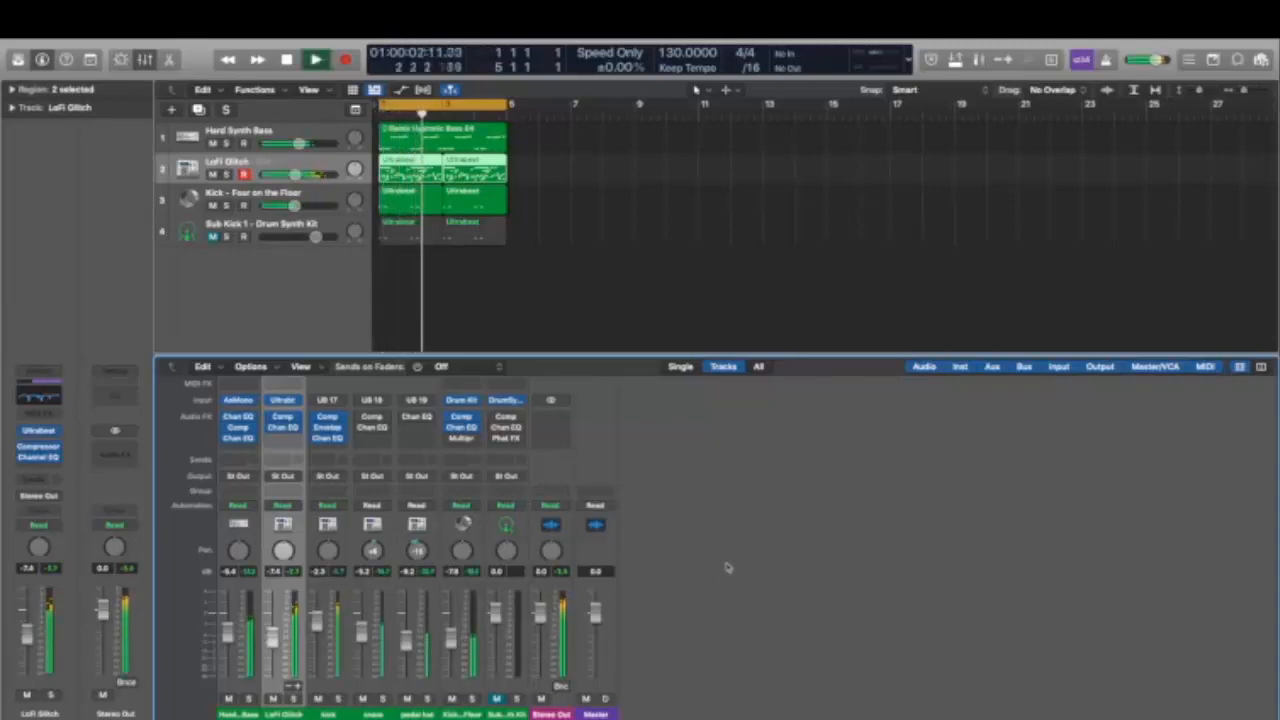
Step: Enable the snare's Compressor and Channel EQ, raising and shifting its low-frequency boost, and enable the pedal hat's Channel EQ, closing each plug-in window
{"action": "left_click", "coordinate": [361, 428]}
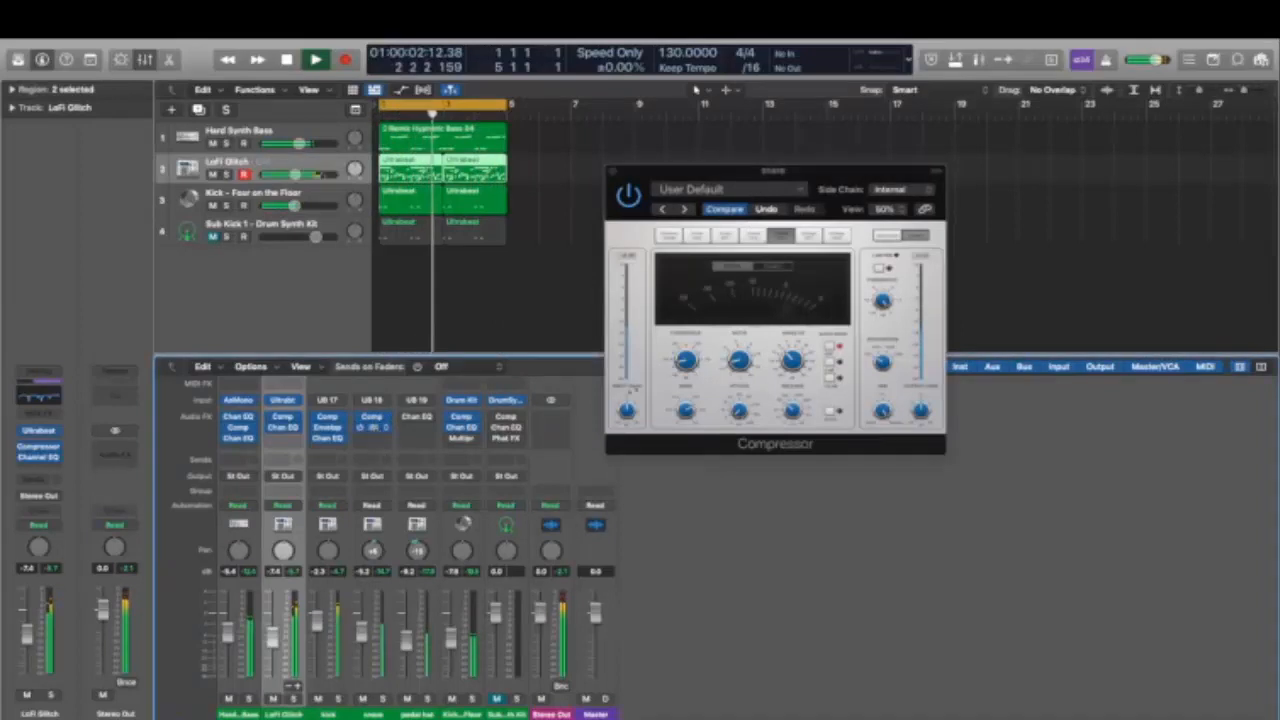
{"action": "left_click", "coordinate": [372, 428]}
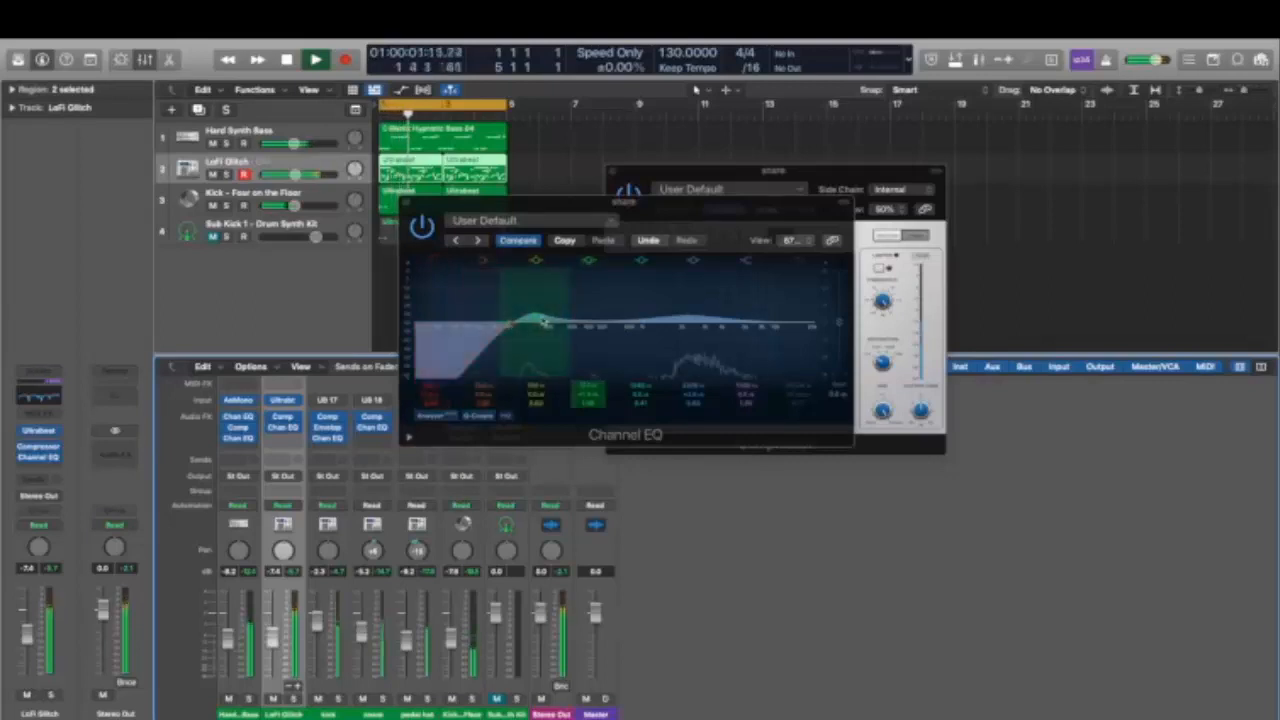
{"action": "left_click_drag", "start_coordinate": [547, 322], "coordinate": [552, 312]}
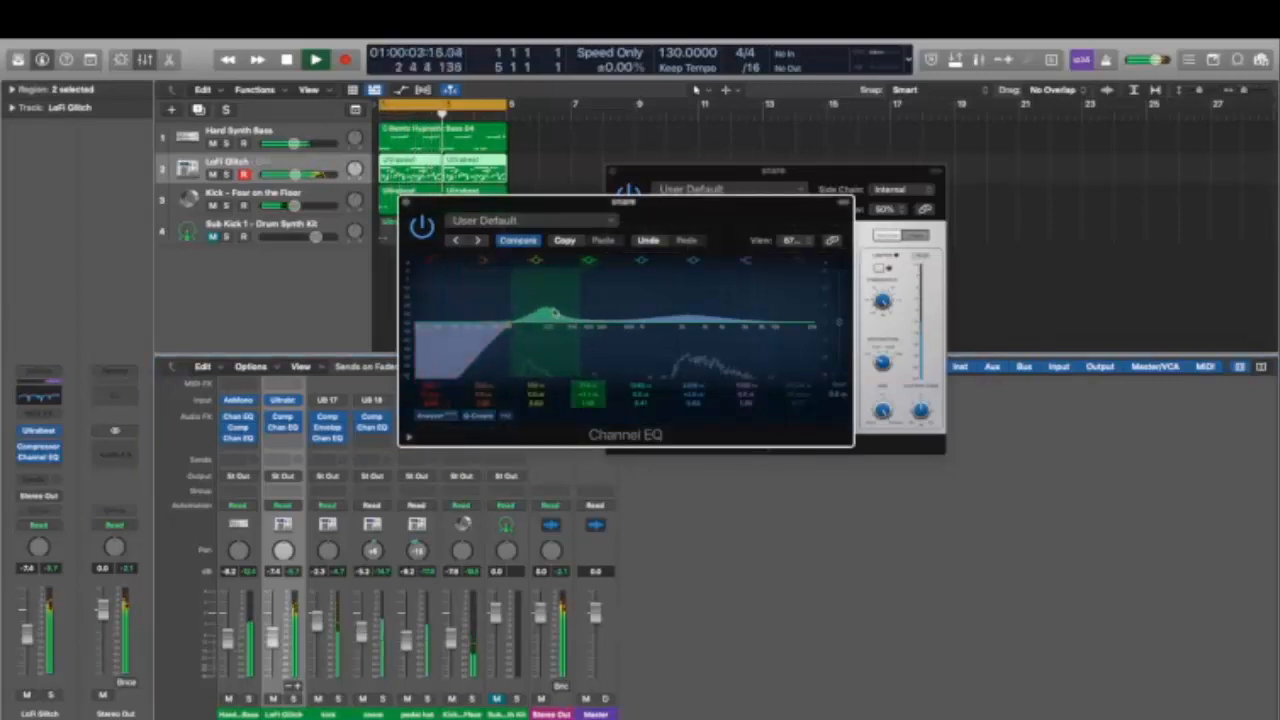
{"action": "left_click", "coordinate": [406, 202]}
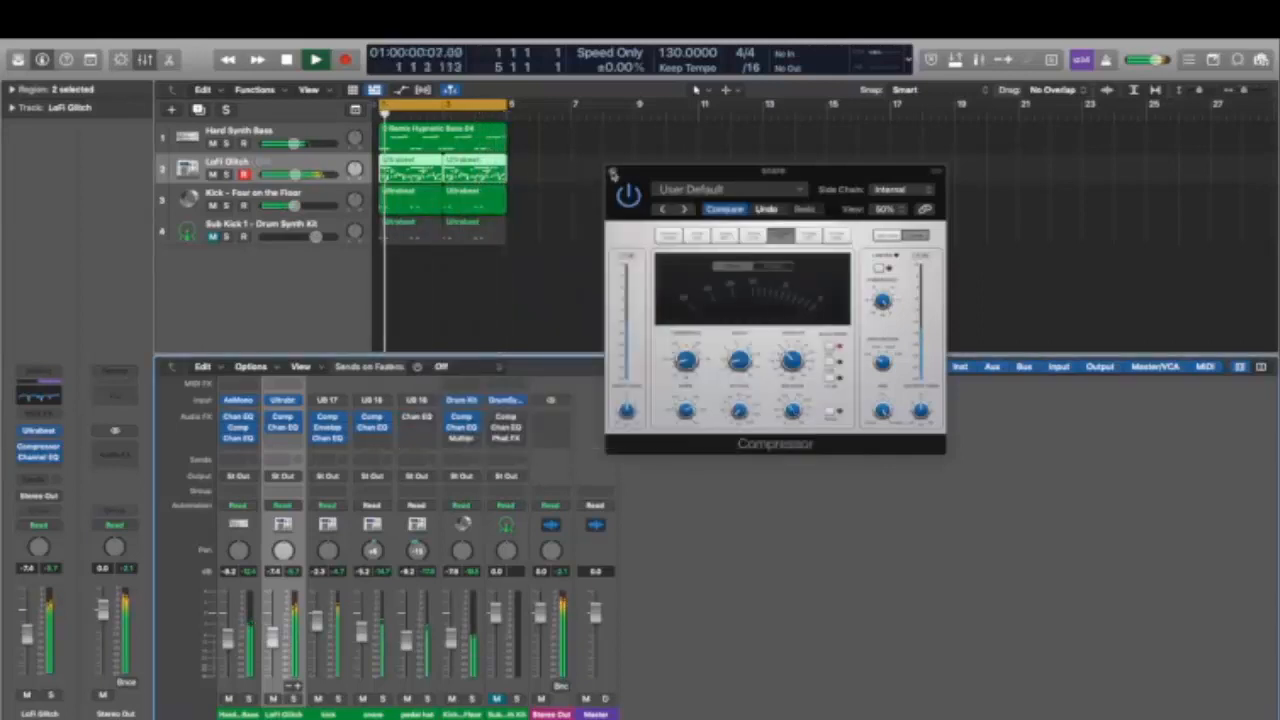
{"action": "left_click", "coordinate": [612, 171]}
{"action": "left_click", "coordinate": [406, 417]}
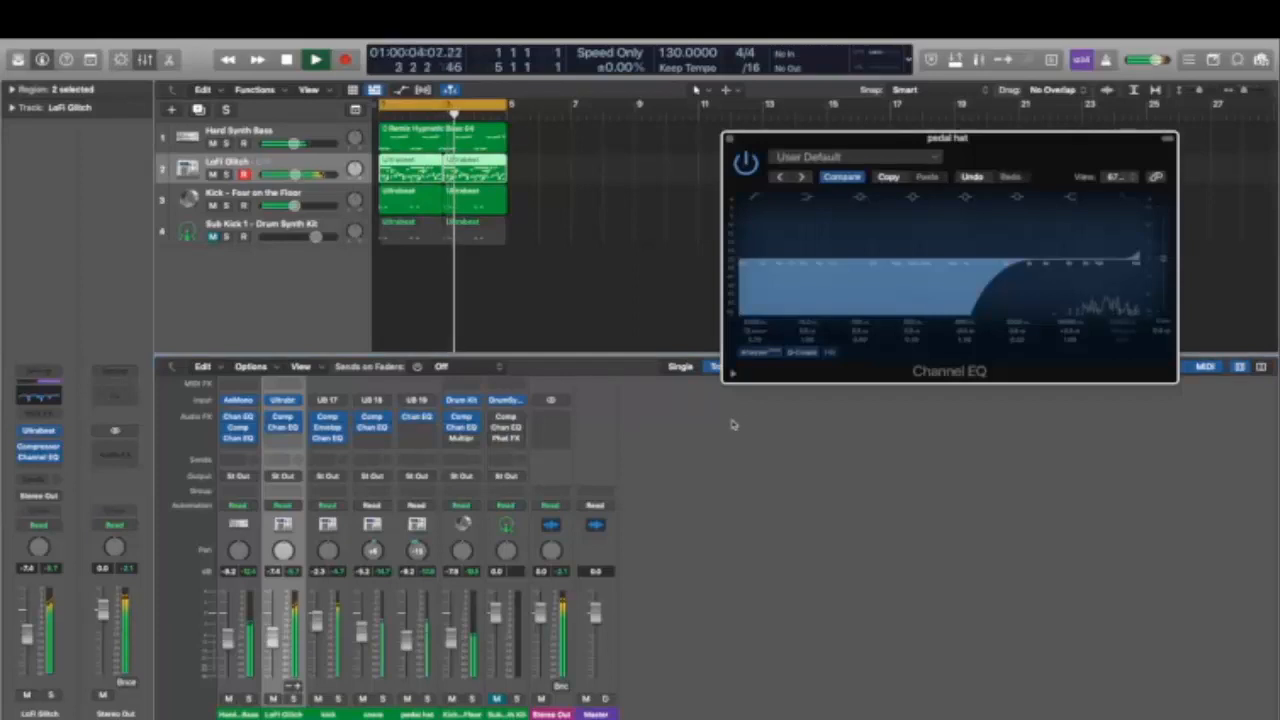
{"action": "left_click", "coordinate": [730, 139]}
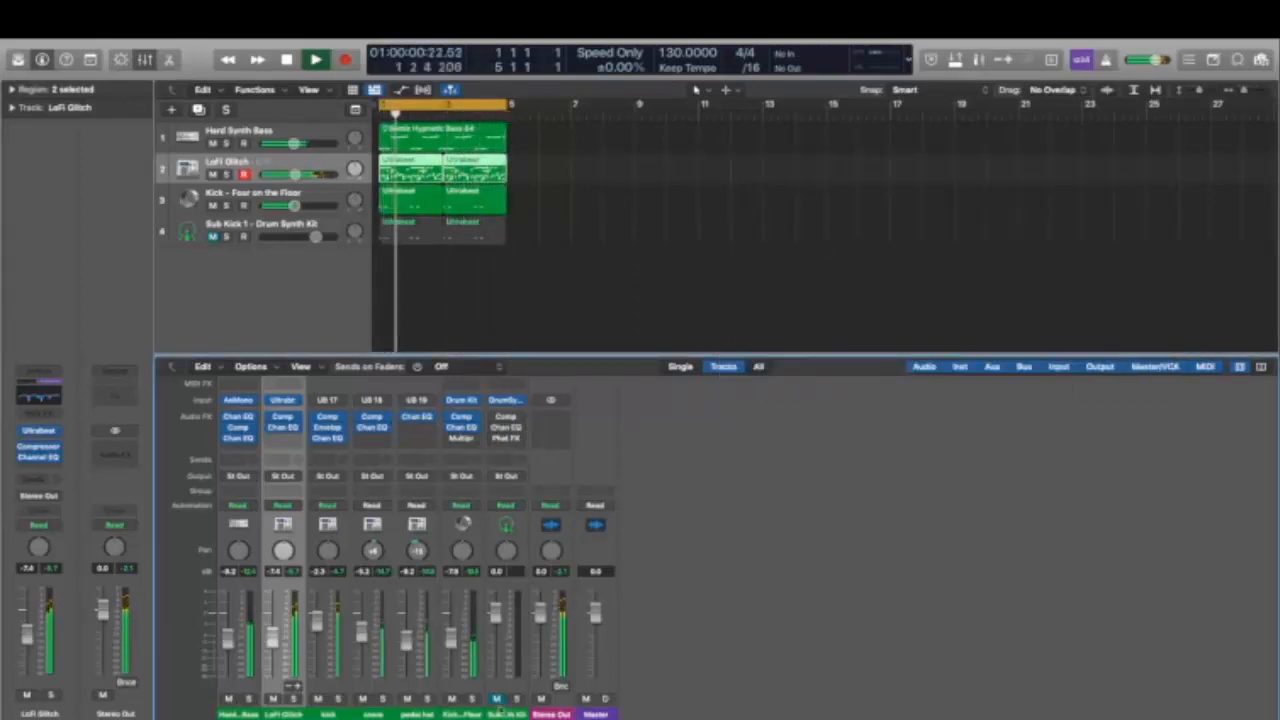
Step: Unmute Sub Kick 1 and lower its volume fader, then enable and open its Compressor
{"action": "left_click", "coordinate": [496, 698]}
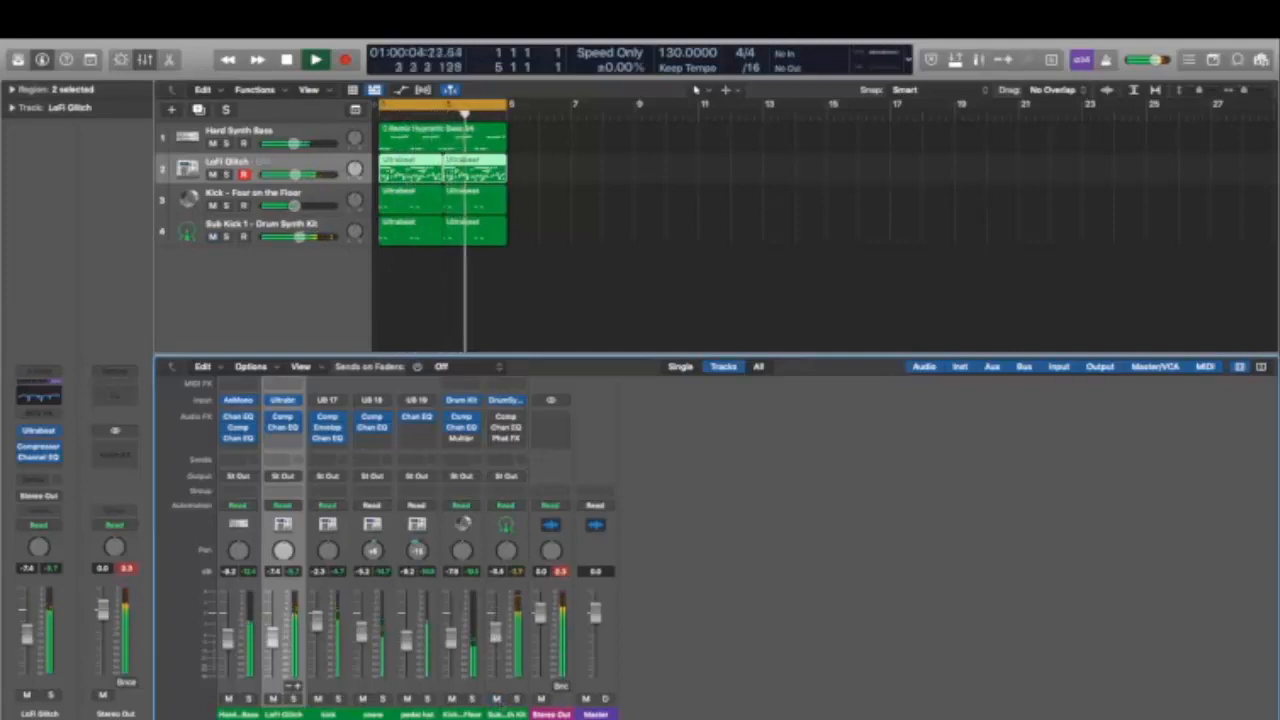
{"action": "left_click_drag", "start_coordinate": [495, 620], "coordinate": [497, 632]}
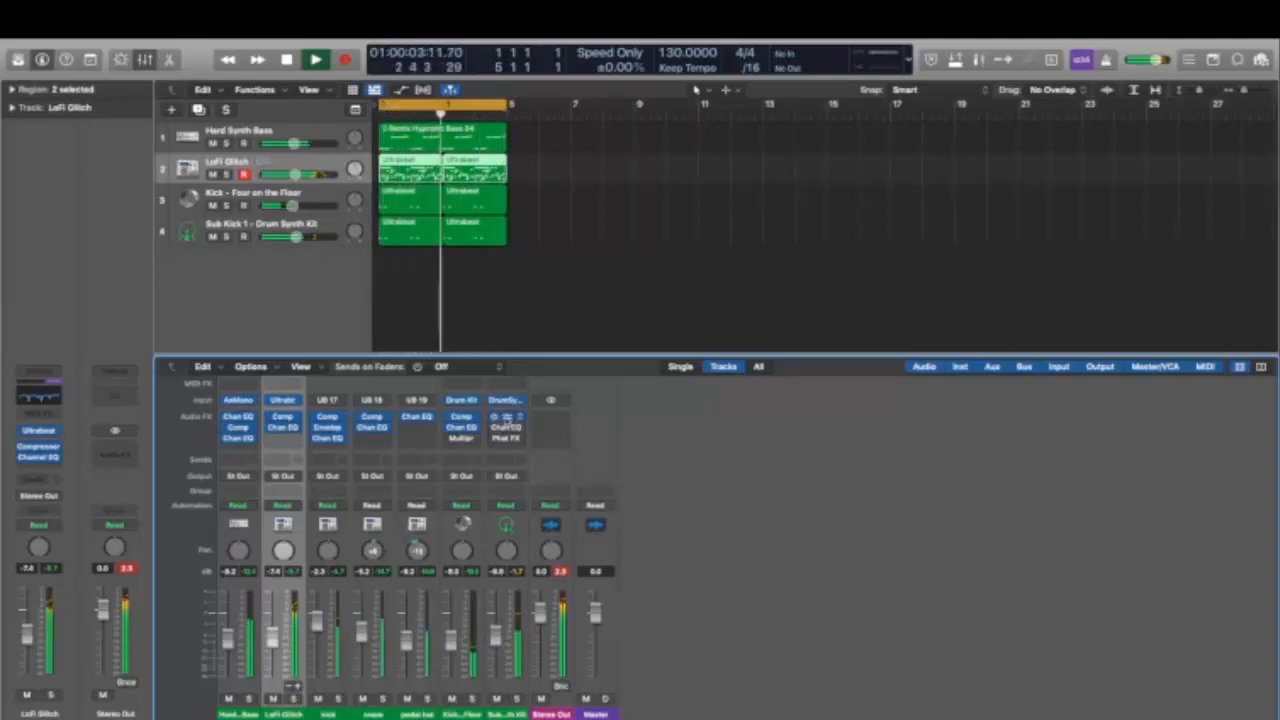
{"action": "left_click", "coordinate": [506, 416]}
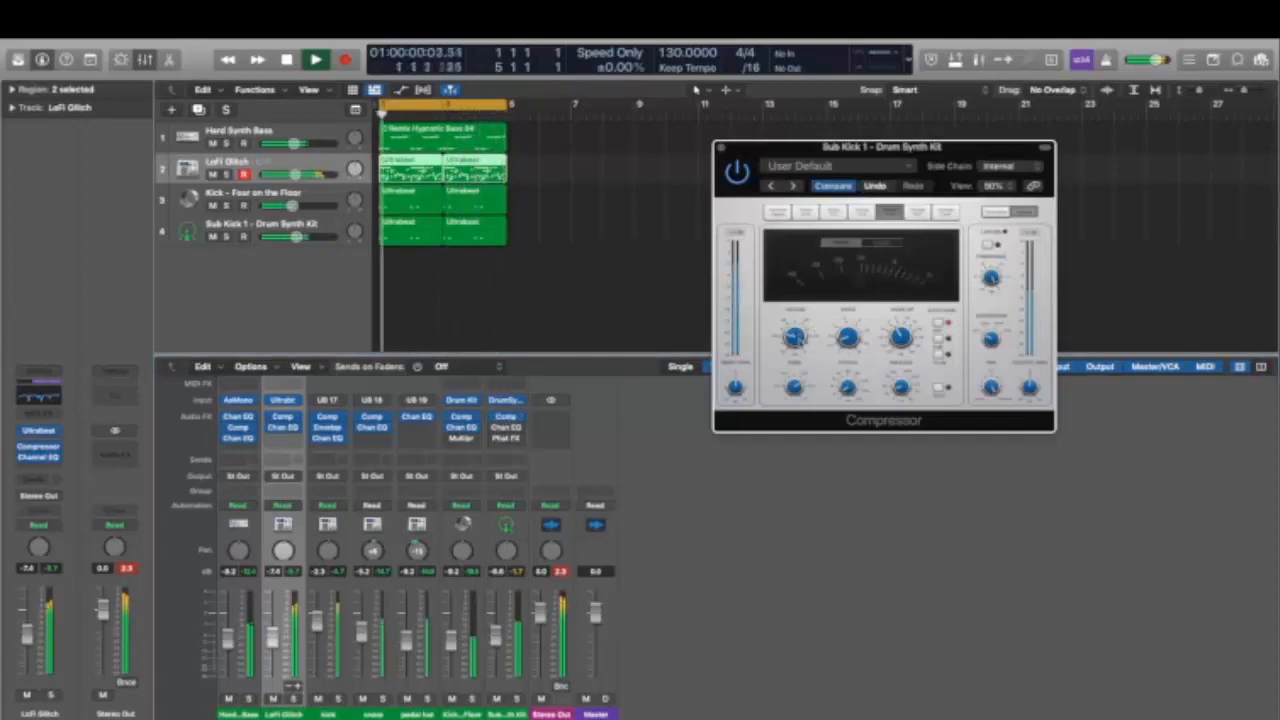
Step: Compare the mix with Sub Kick 1 muted and unmuted, then stop playback, select its channel and close the Compressor
{"action": "left_click", "coordinate": [497, 698]}
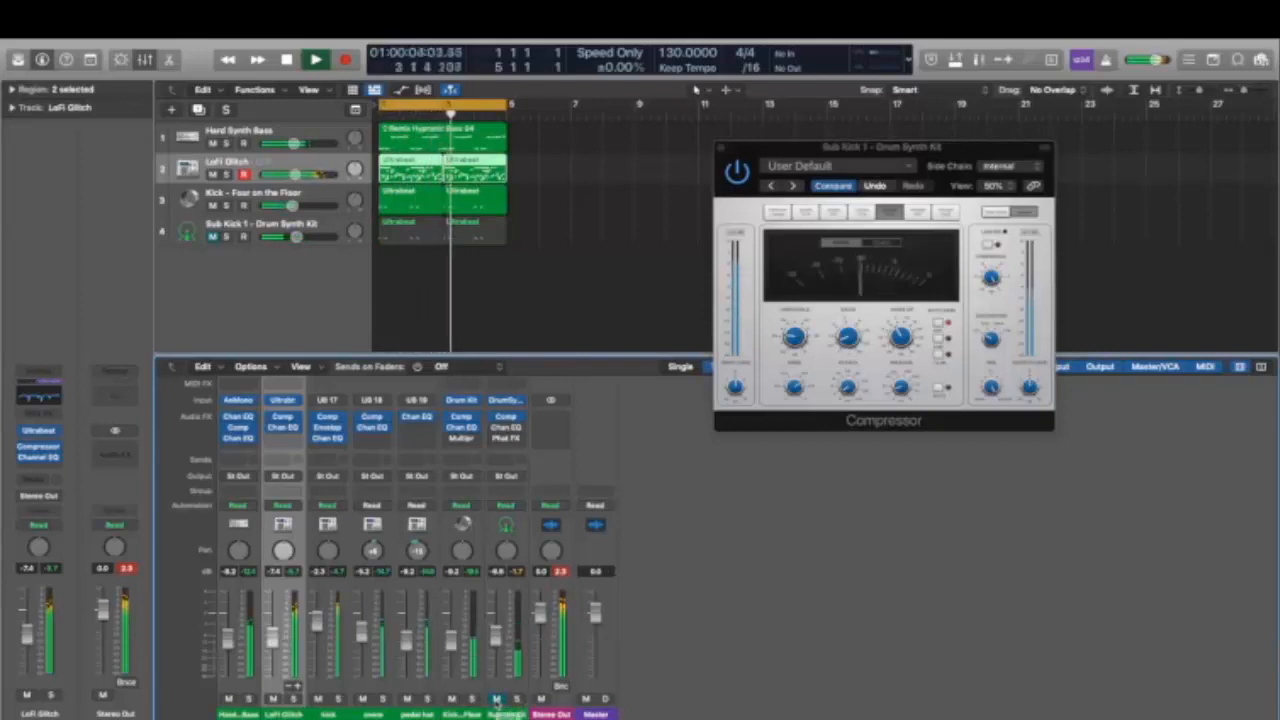
{"action": "left_click", "coordinate": [497, 698]}
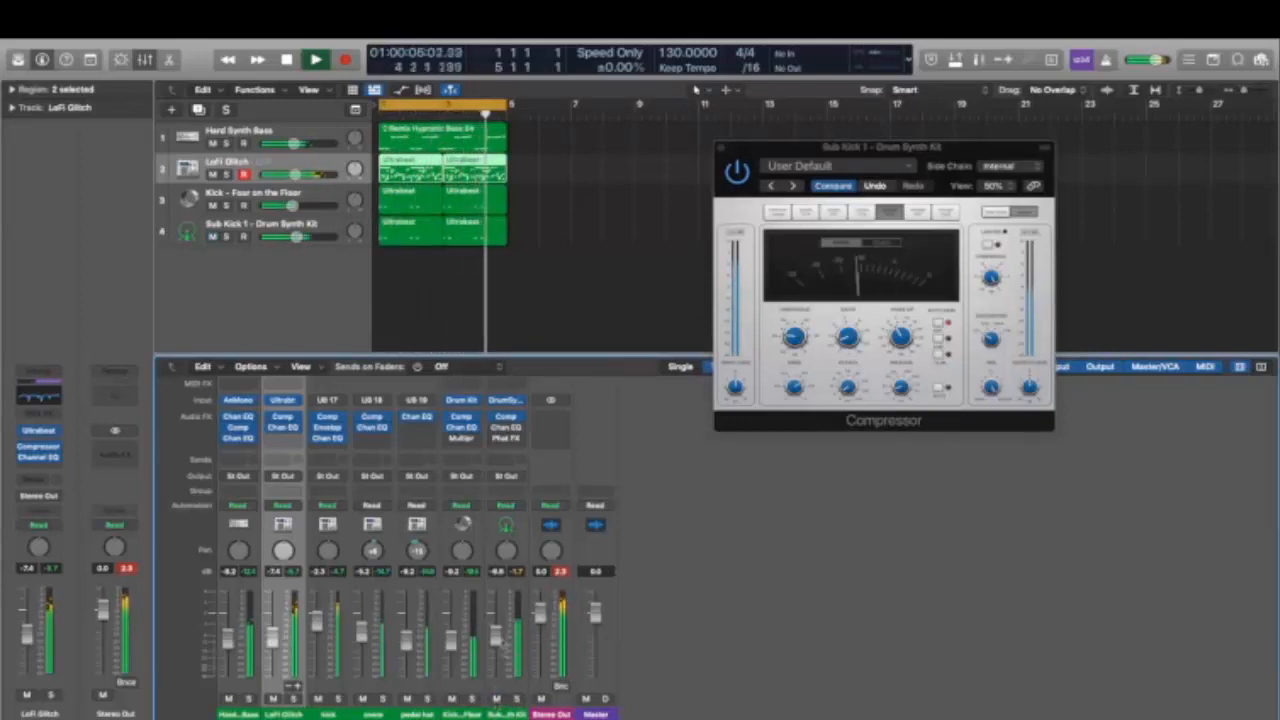
{"action": "key", "text": "space"}
{"action": "left_click", "coordinate": [506, 673]}
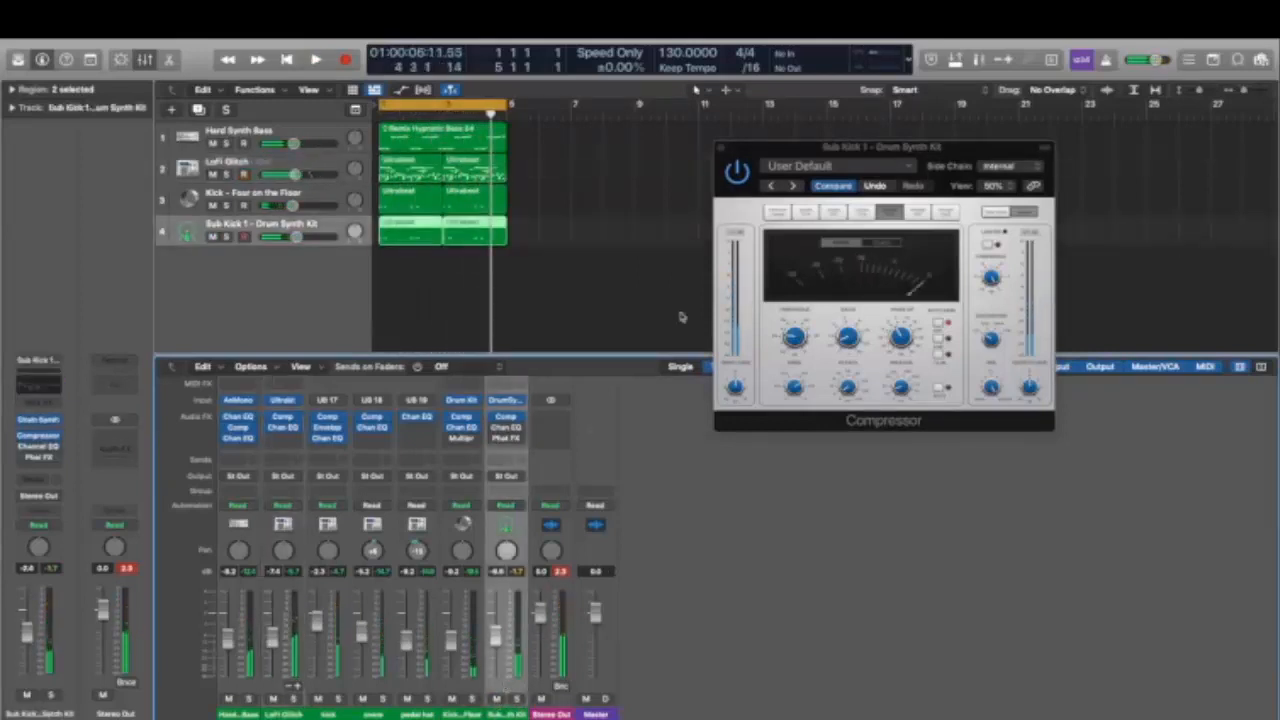
{"action": "left_click", "coordinate": [722, 148]}
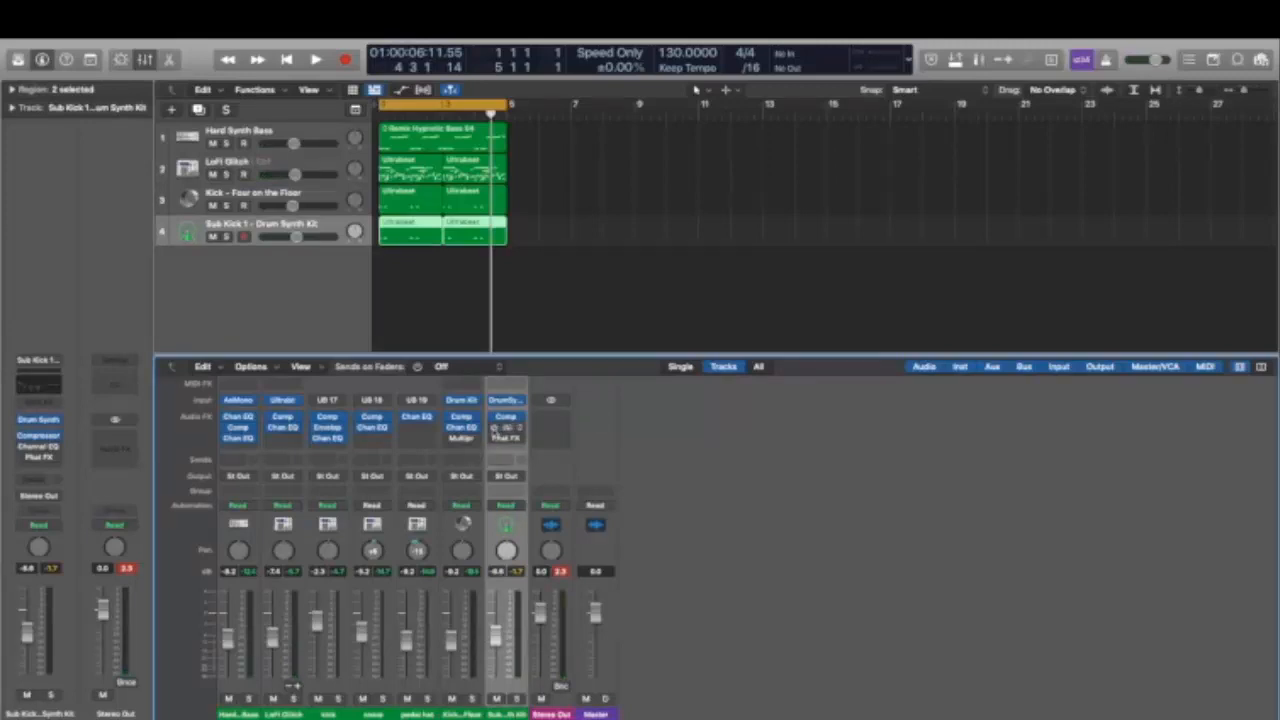
Step: Enable Sub Kick 1's Channel EQ, replay the mix from the start, and reposition the two deepest cuts while adding a steep high cut
{"action": "left_click", "coordinate": [507, 428]}
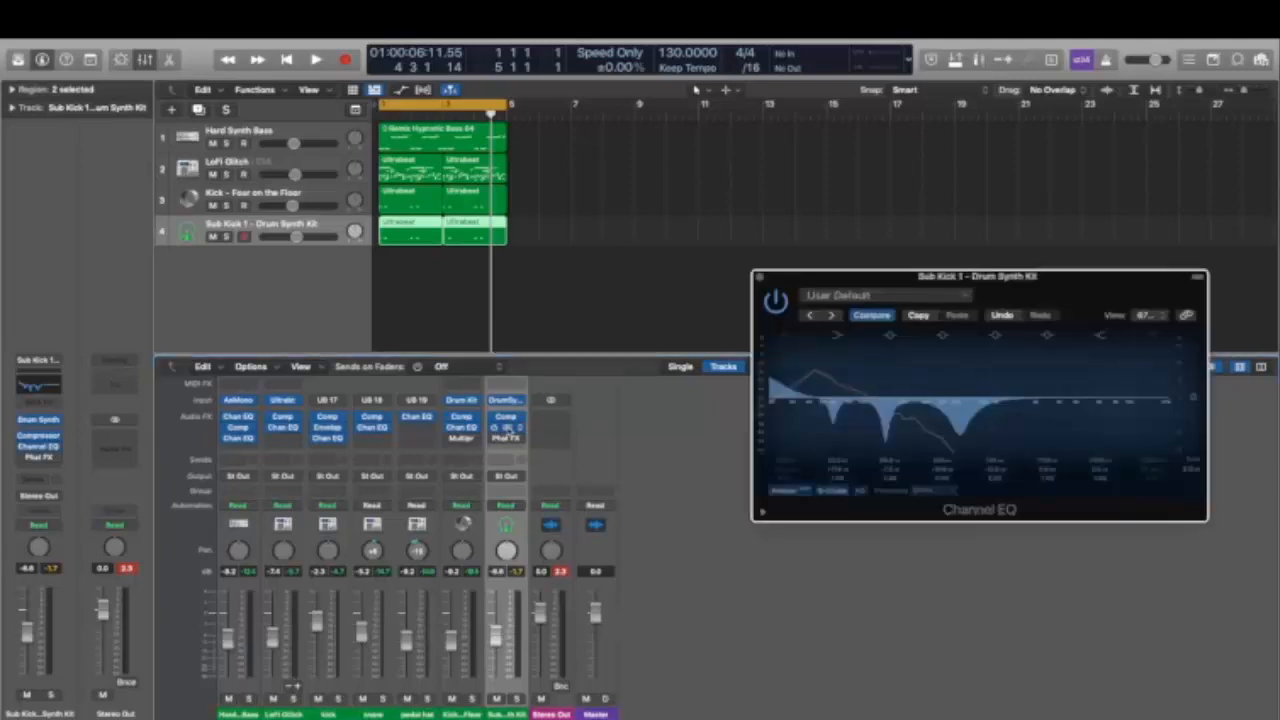
{"action": "left_click_drag", "start_coordinate": [1095, 312], "coordinate": [951, 154]}
{"action": "key", "text": "Return"}
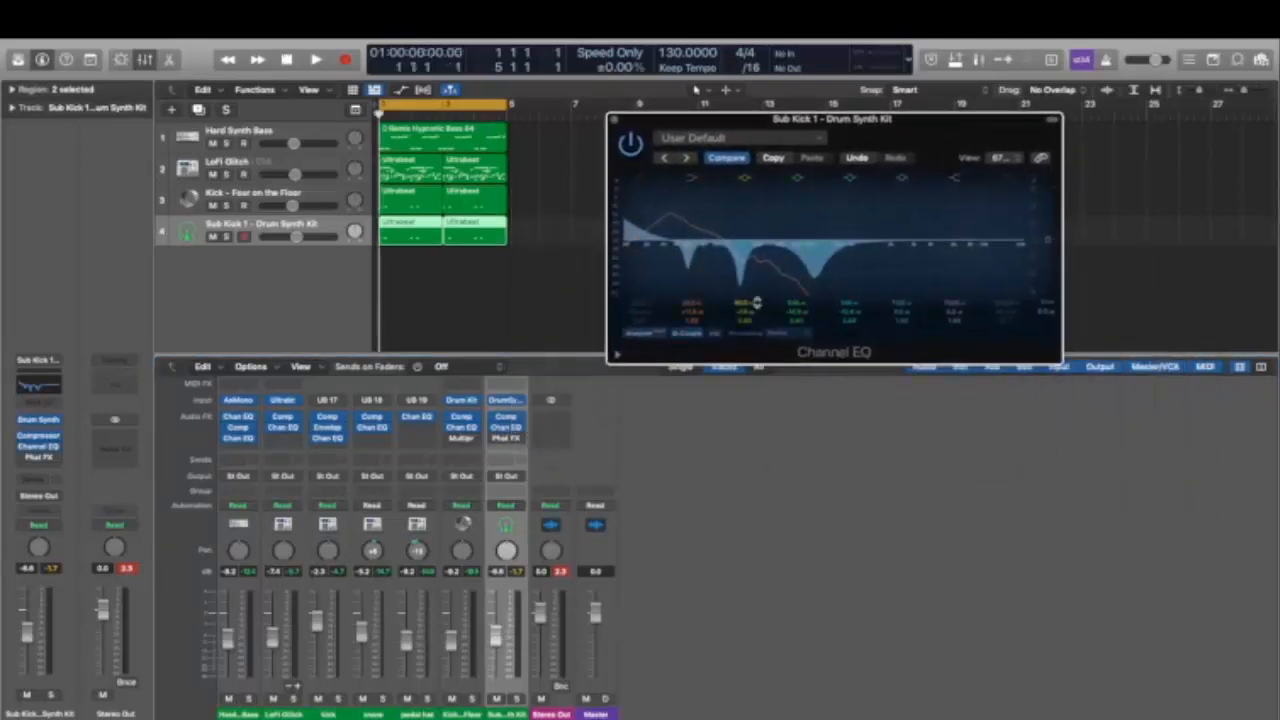
{"action": "key", "text": "space"}
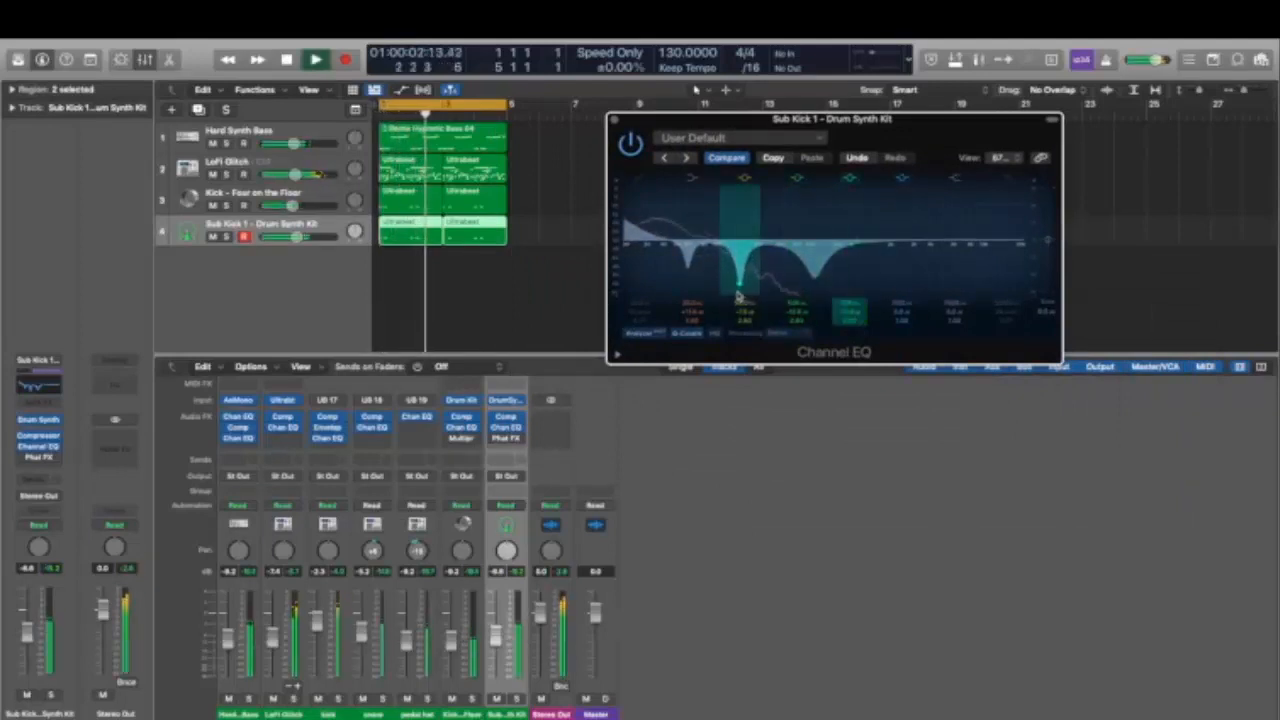
{"action": "mouse_move", "coordinate": [741, 290]}
{"action": "left_mouse_down"}
{"action": "mouse_move", "coordinate": [748, 175]}
{"action": "mouse_move", "coordinate": [729, 229]}
{"action": "mouse_move", "coordinate": [707, 199]}
{"action": "mouse_move", "coordinate": [750, 230]}
{"action": "mouse_move", "coordinate": [757, 206]}
{"action": "mouse_move", "coordinate": [750, 280]}
{"action": "mouse_move", "coordinate": [764, 284]}
{"action": "left_mouse_up"}
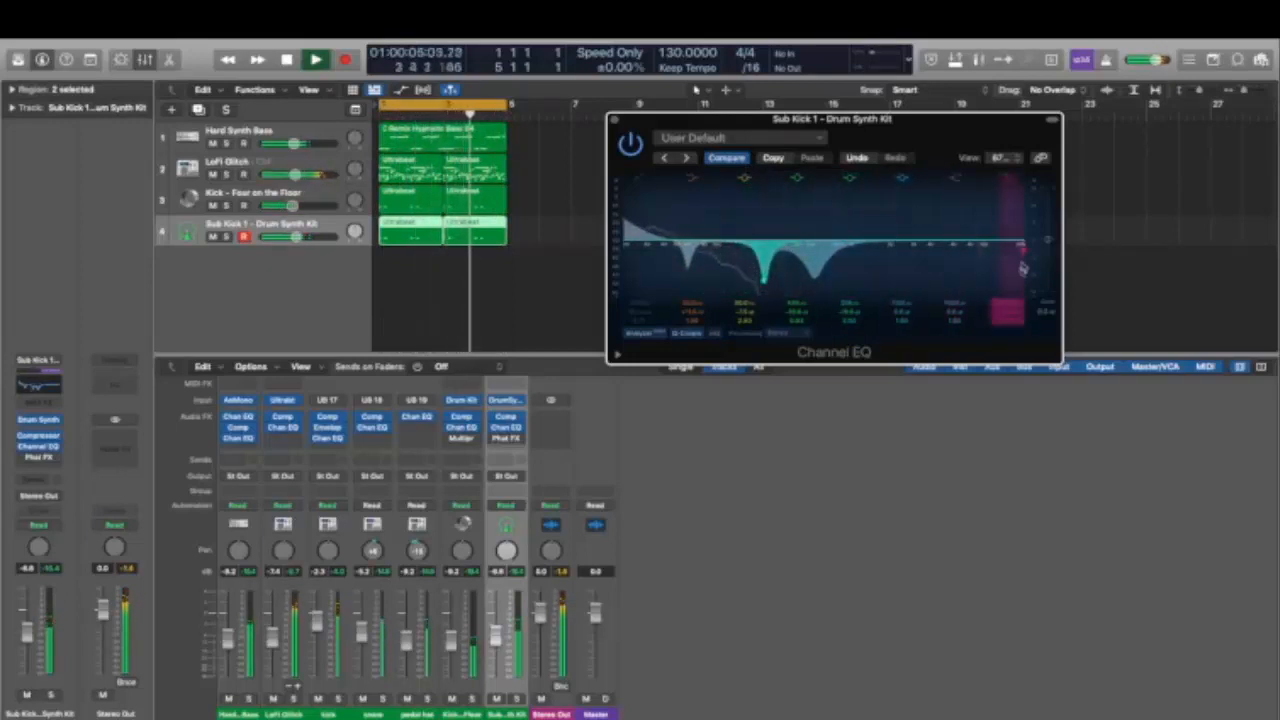
{"action": "left_click_drag", "start_coordinate": [1009, 185], "coordinate": [770, 257]}
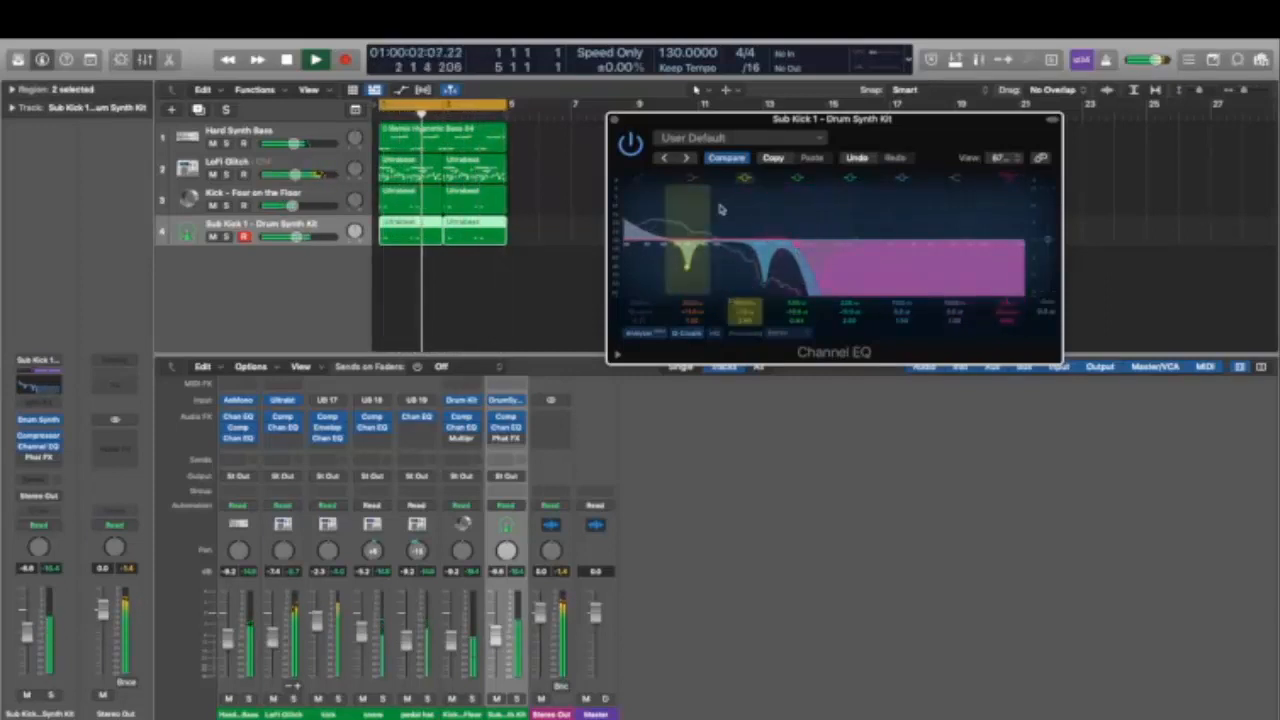
{"action": "left_click_drag", "start_coordinate": [812, 242], "coordinate": [730, 265]}
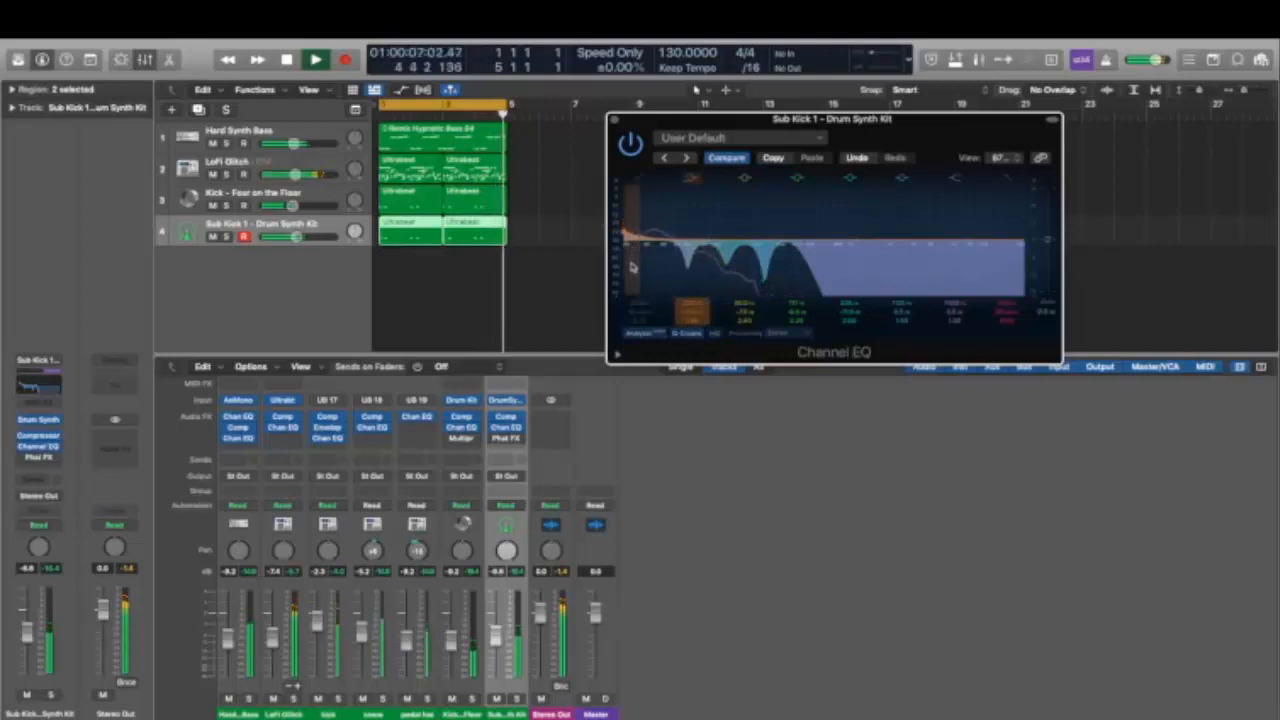
Step: Solo Sub Kick 1 and audition it with its Channel EQ on and off
{"action": "left_click", "coordinate": [630, 144]}
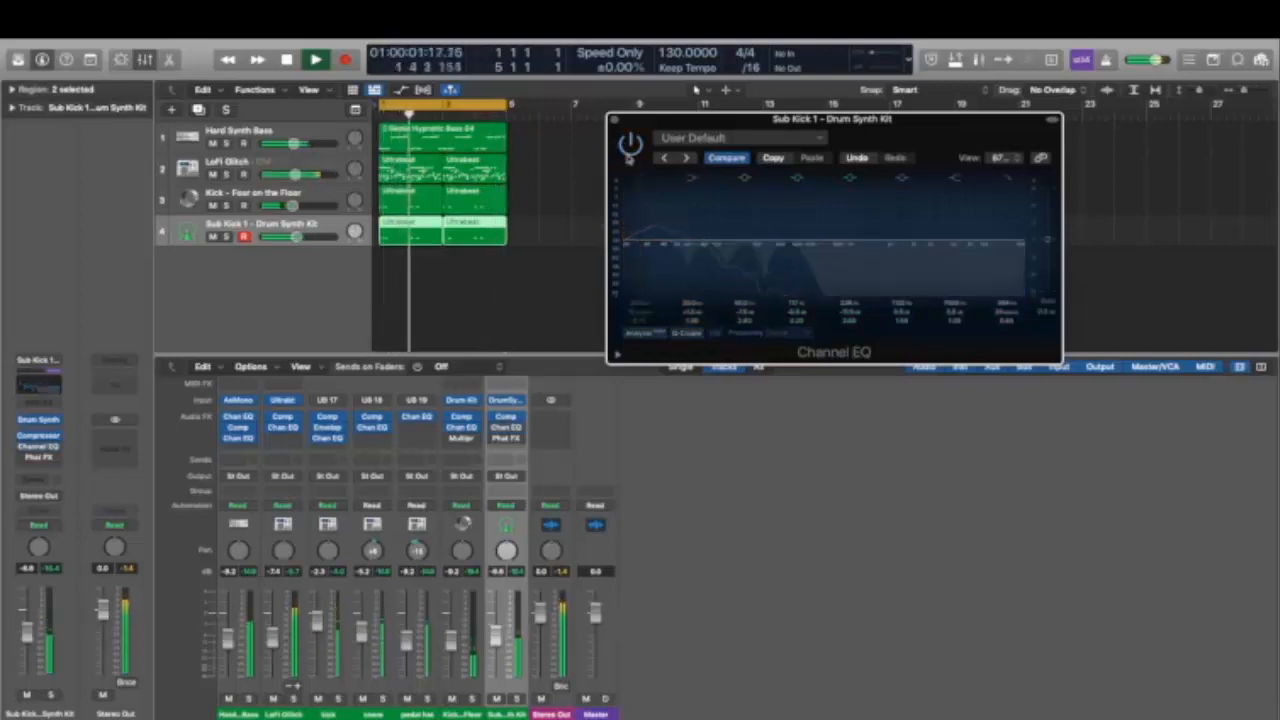
{"action": "left_click", "coordinate": [517, 697]}
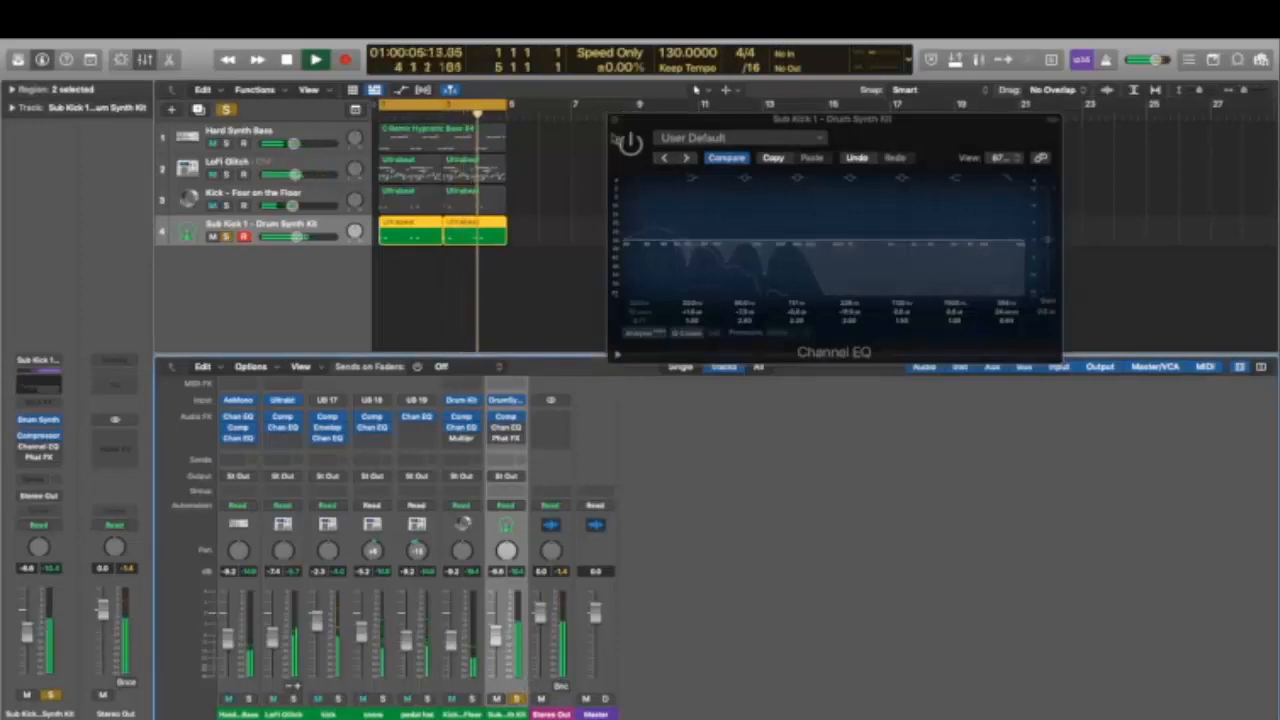
{"action": "left_click", "coordinate": [631, 145]}
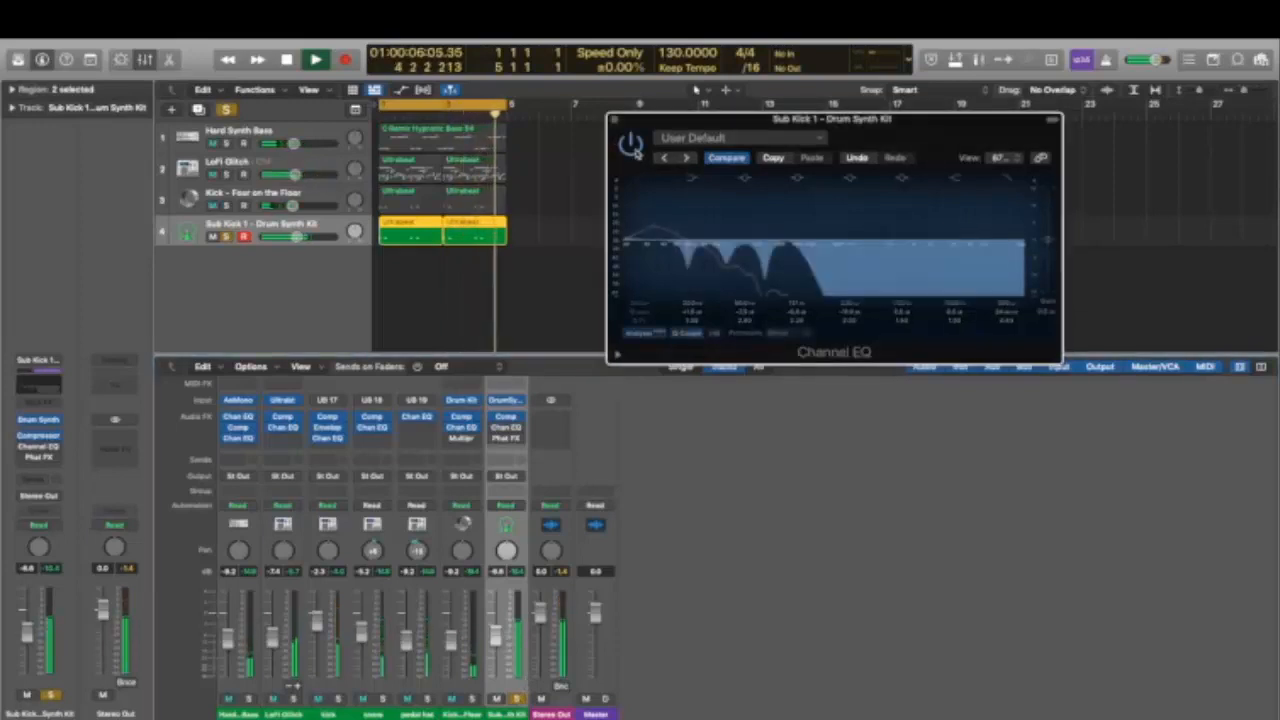
{"action": "left_click", "coordinate": [631, 145]}
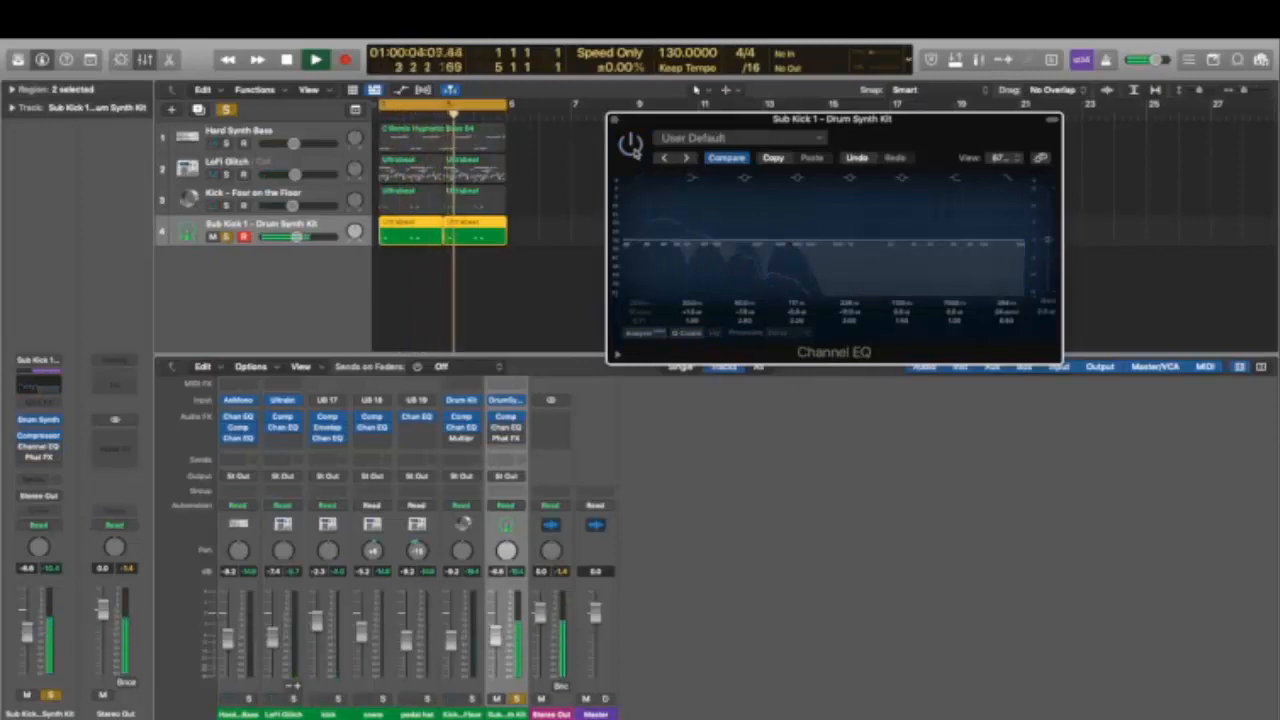
Step: Turn Sub Kick 1's Channel EQ back on, solo the kick and Kick - Four on the Floor with it, and lower Sub Kick 1 to -10.2 dB
{"action": "left_click", "coordinate": [631, 145]}
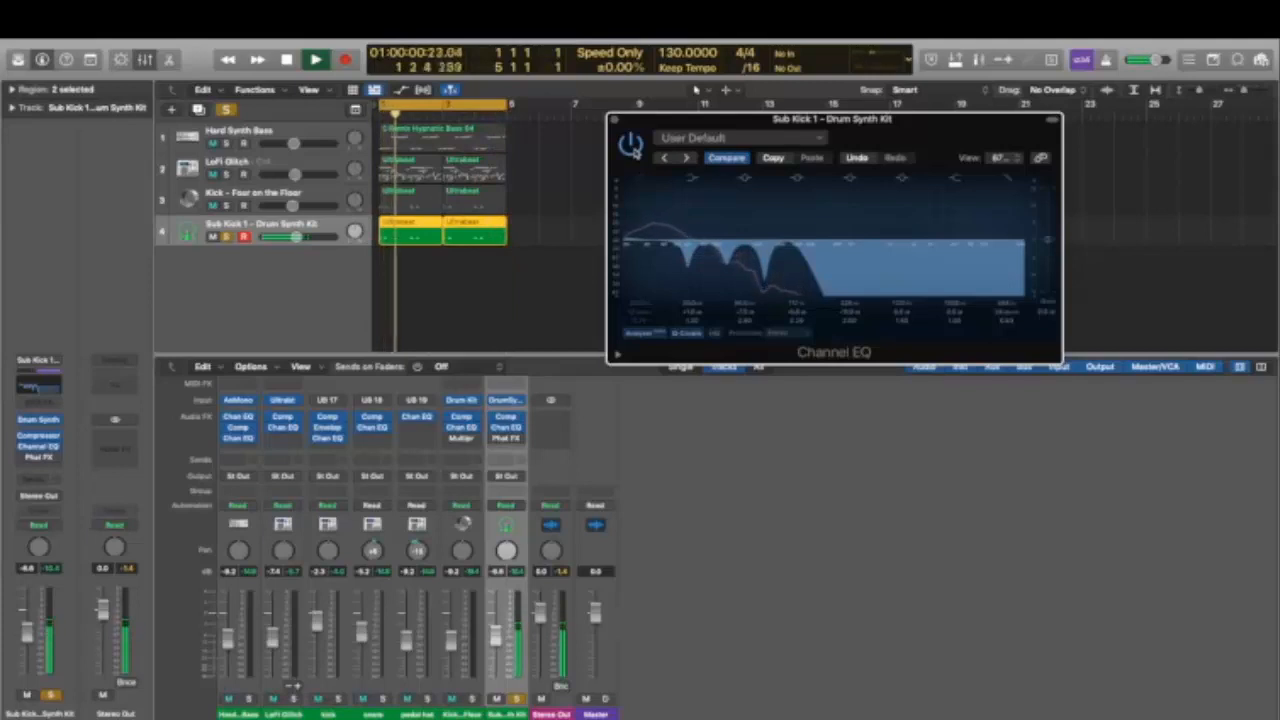
{"action": "left_click", "coordinate": [338, 699]}
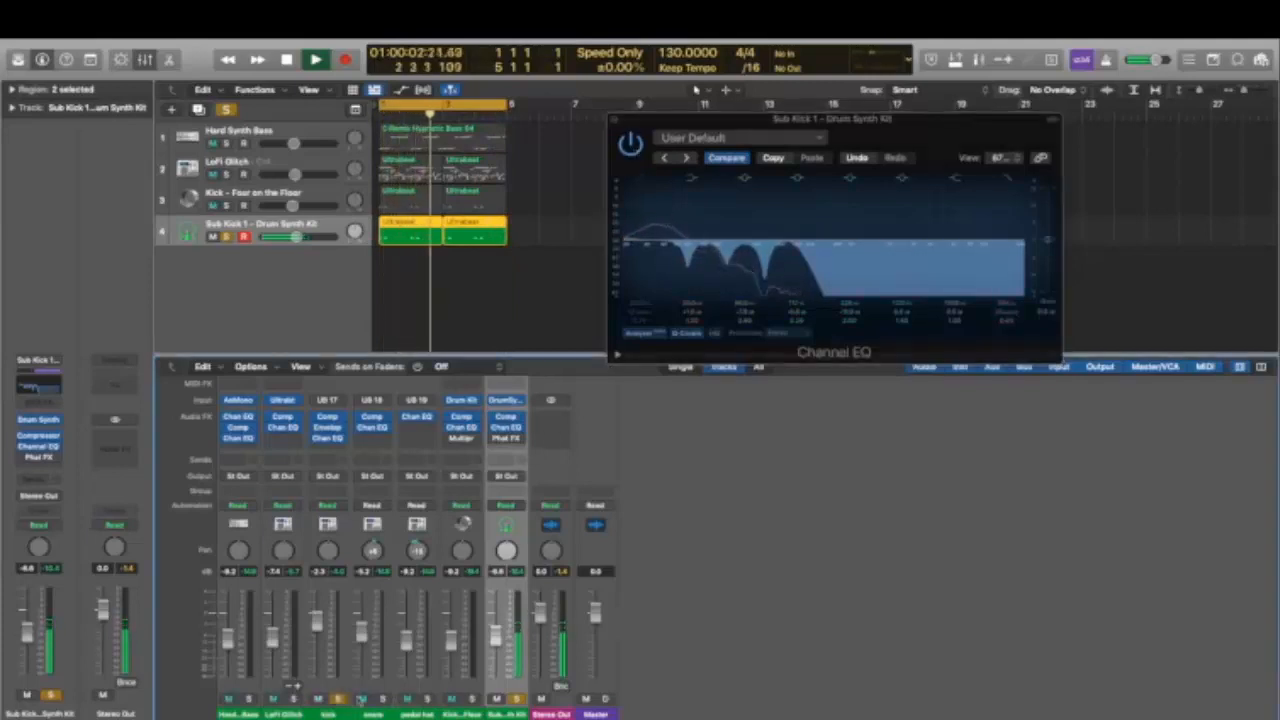
{"action": "left_click", "coordinate": [472, 699]}
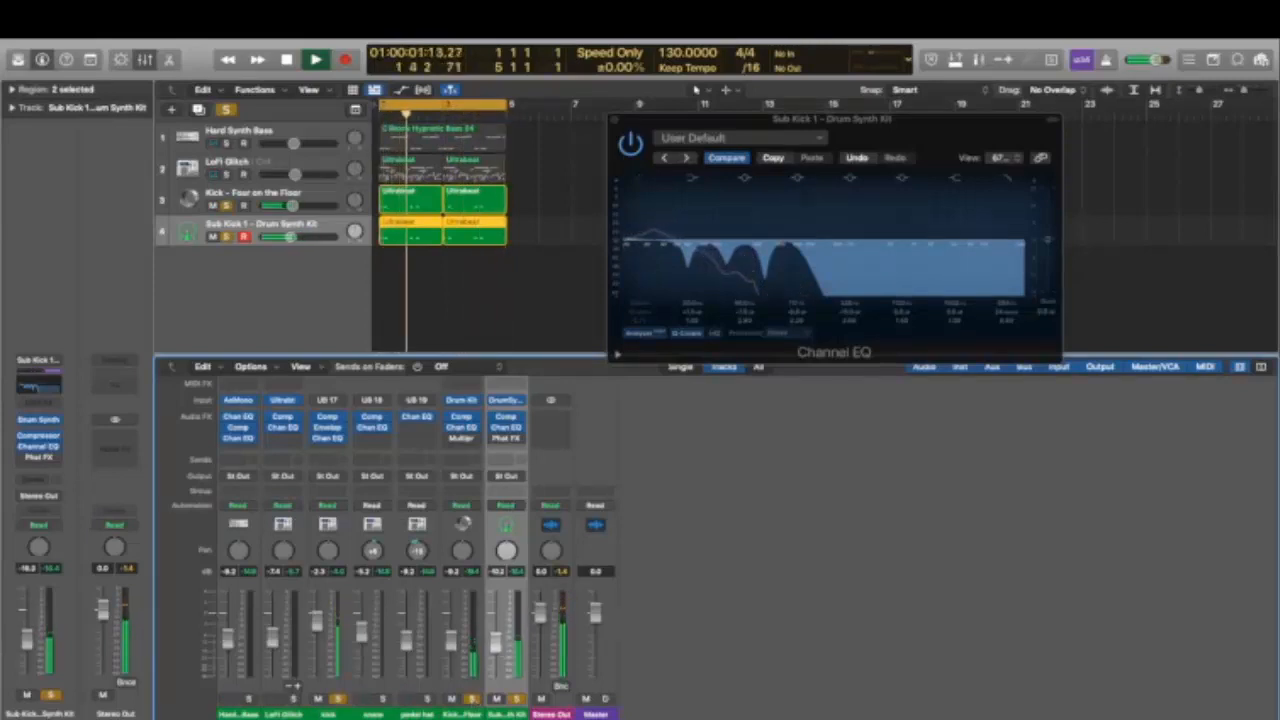
Step: Raise Kick - Four on the Floor to -6.0 dB, compare the kicks with and without Sub Kick 1, and shift its lowest EQ cut slightly higher in frequency
{"action": "left_click", "coordinate": [516, 698]}
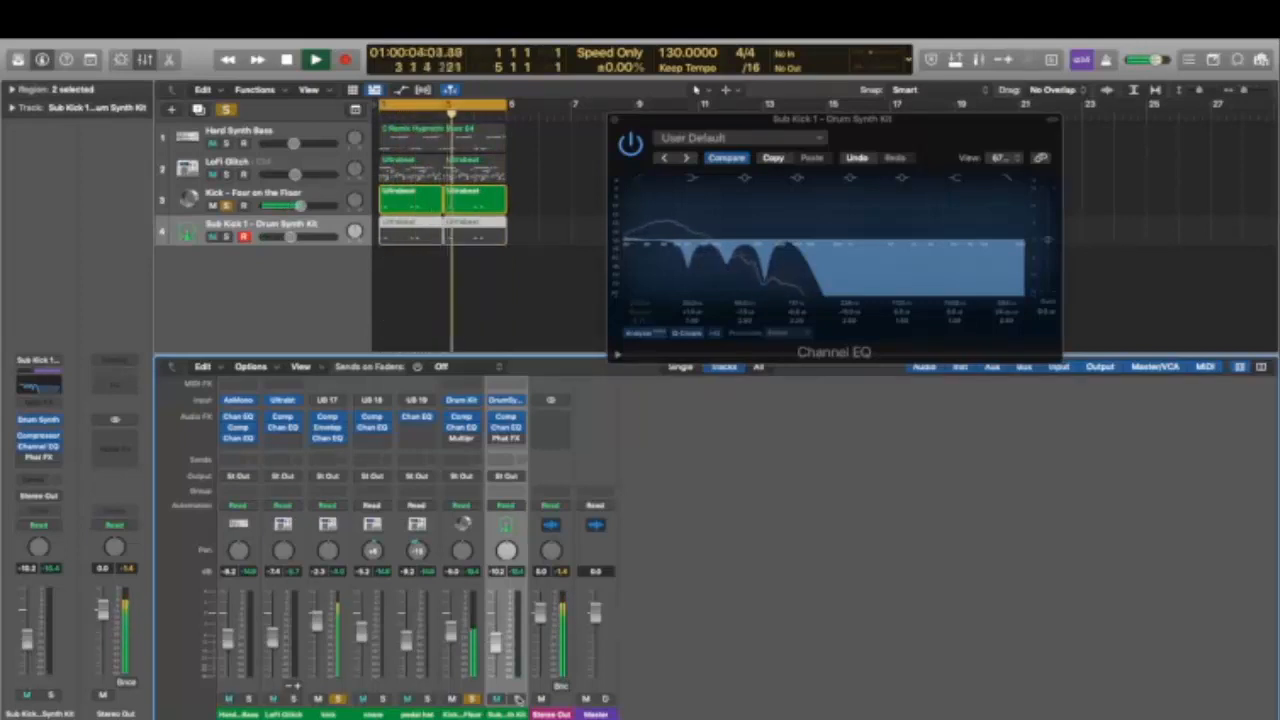
{"action": "left_click", "coordinate": [517, 698]}
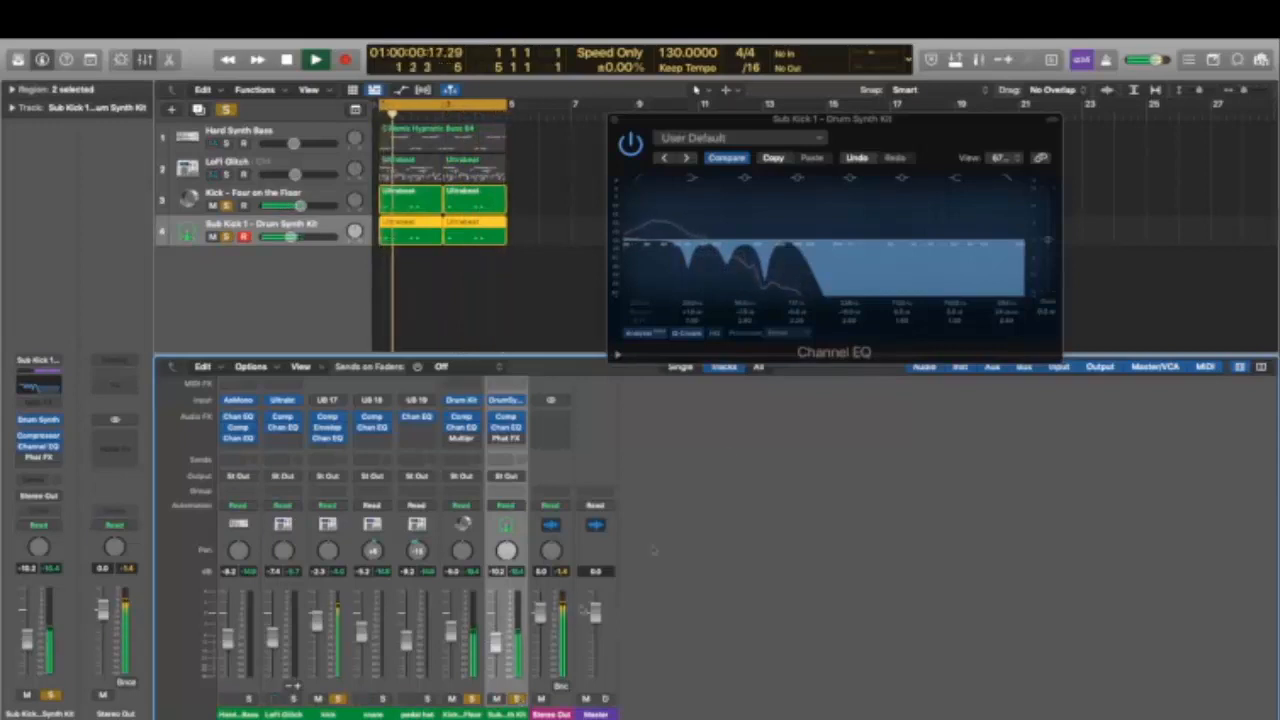
{"action": "left_click_drag", "start_coordinate": [688, 242], "coordinate": [701, 282]}
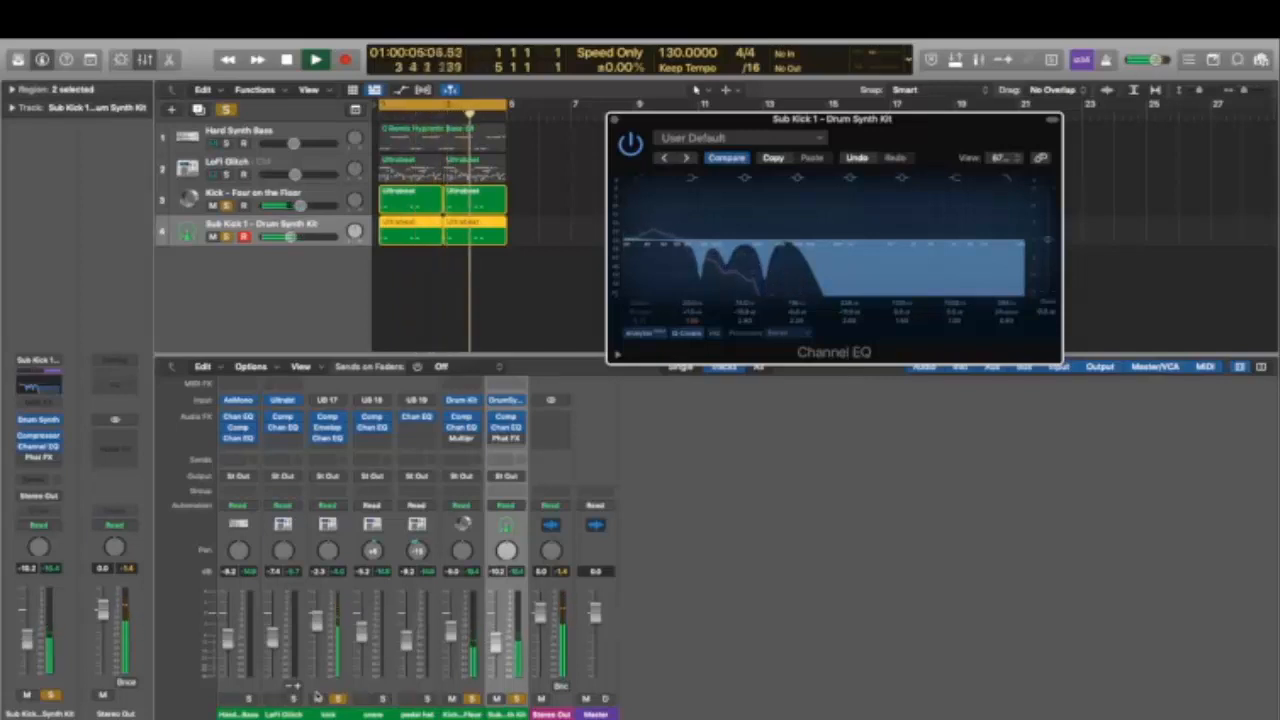
Step: Add the snare, pedal hat, LoFi Glitch and Hard Synth Bass to the soloed channels, then stop playback and close the Channel EQ
{"action": "left_click", "coordinate": [429, 700]}
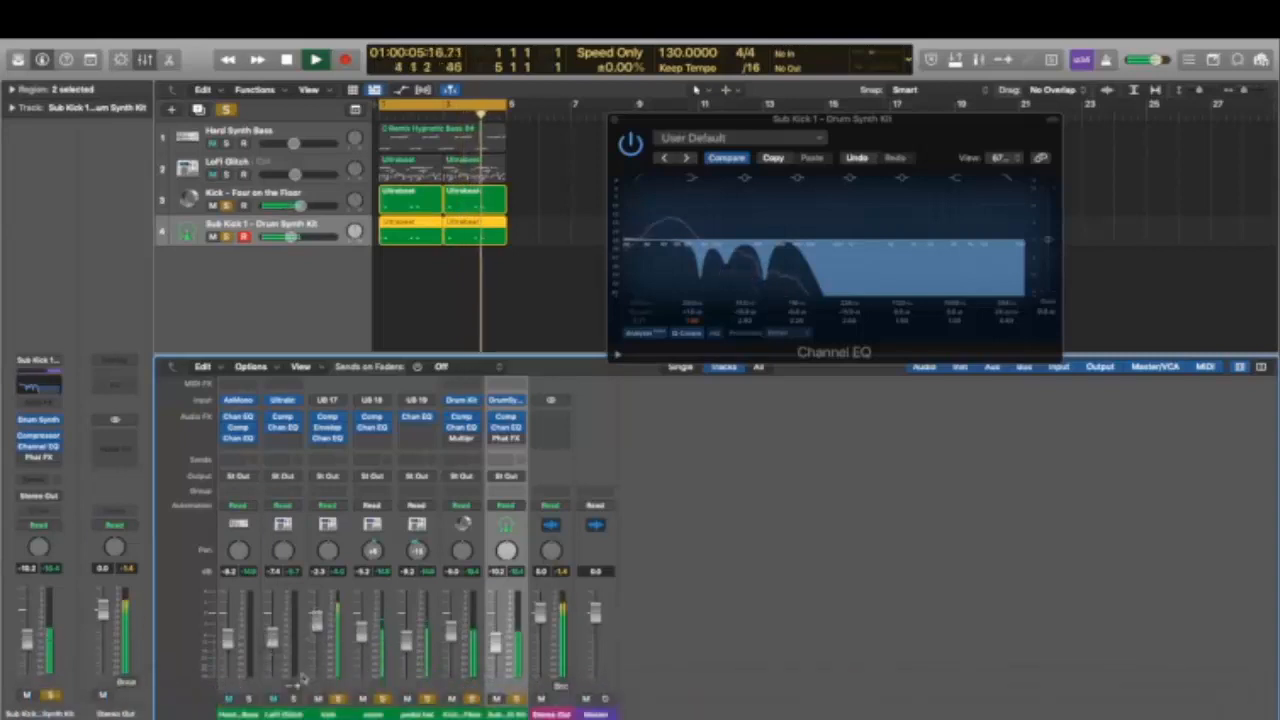
{"action": "left_click", "coordinate": [294, 698]}
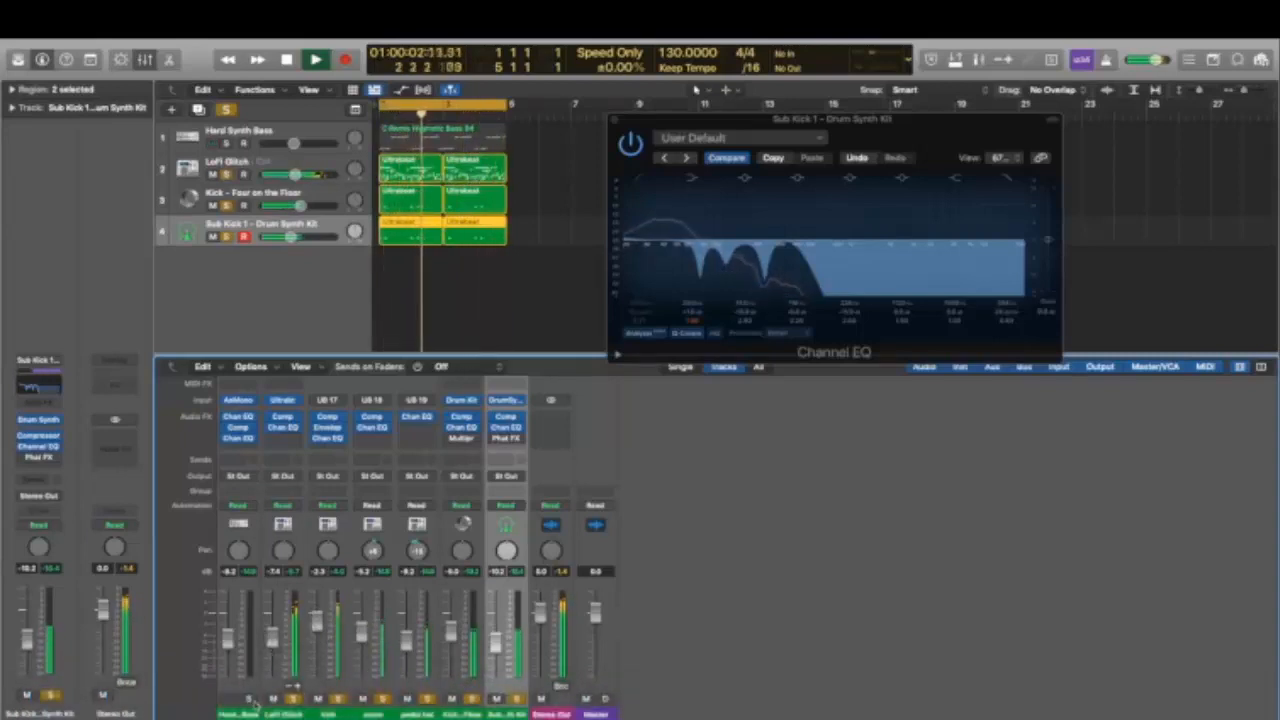
{"action": "left_click", "coordinate": [251, 699]}
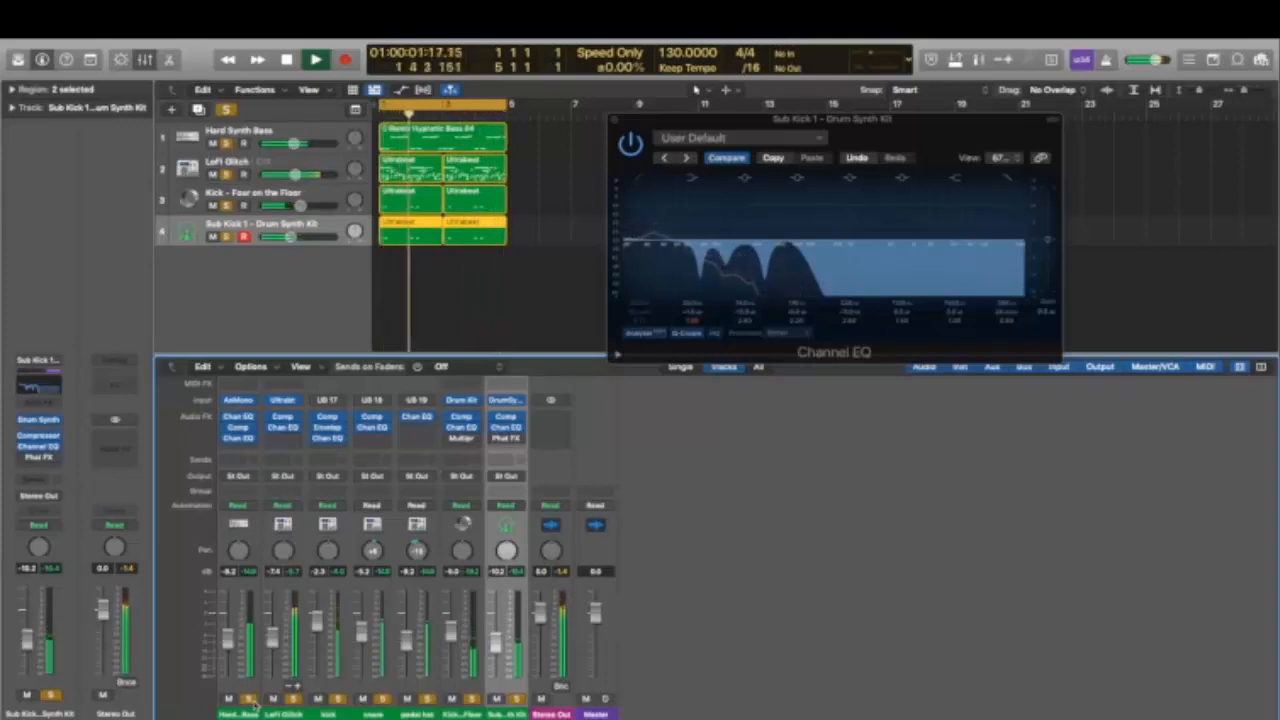
{"action": "key", "text": "space"}
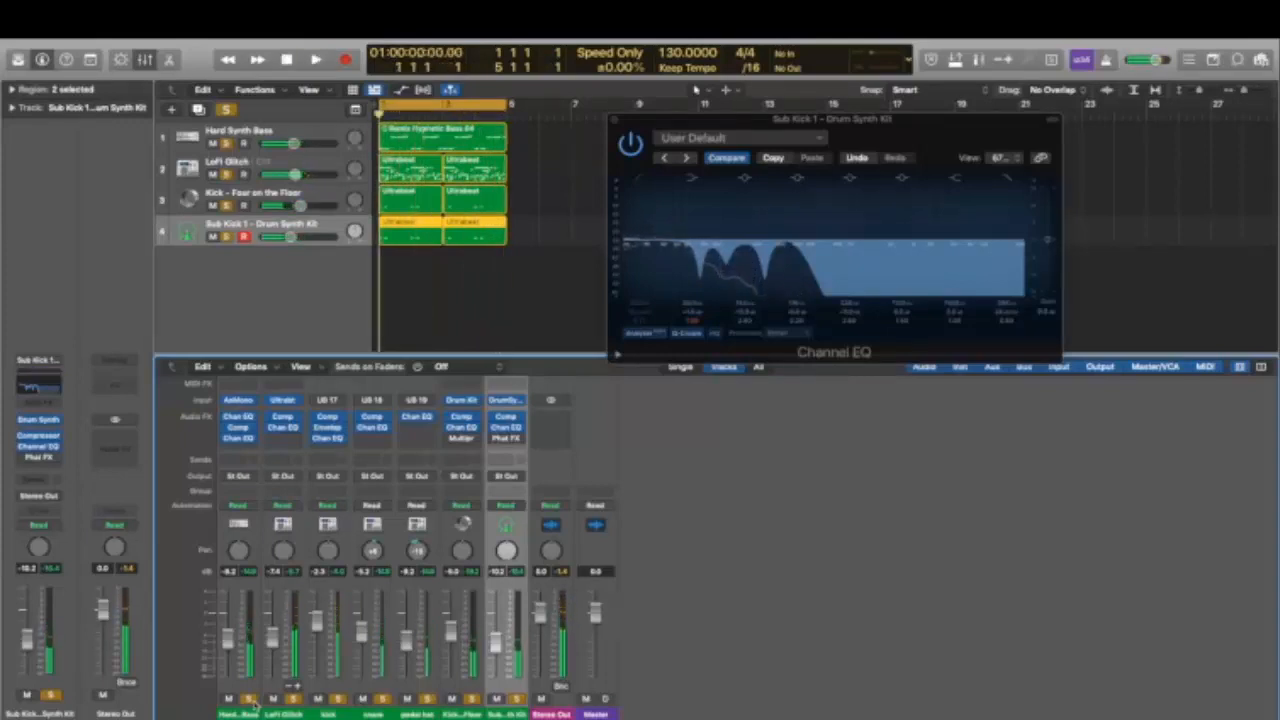
{"action": "left_click", "coordinate": [617, 118]}
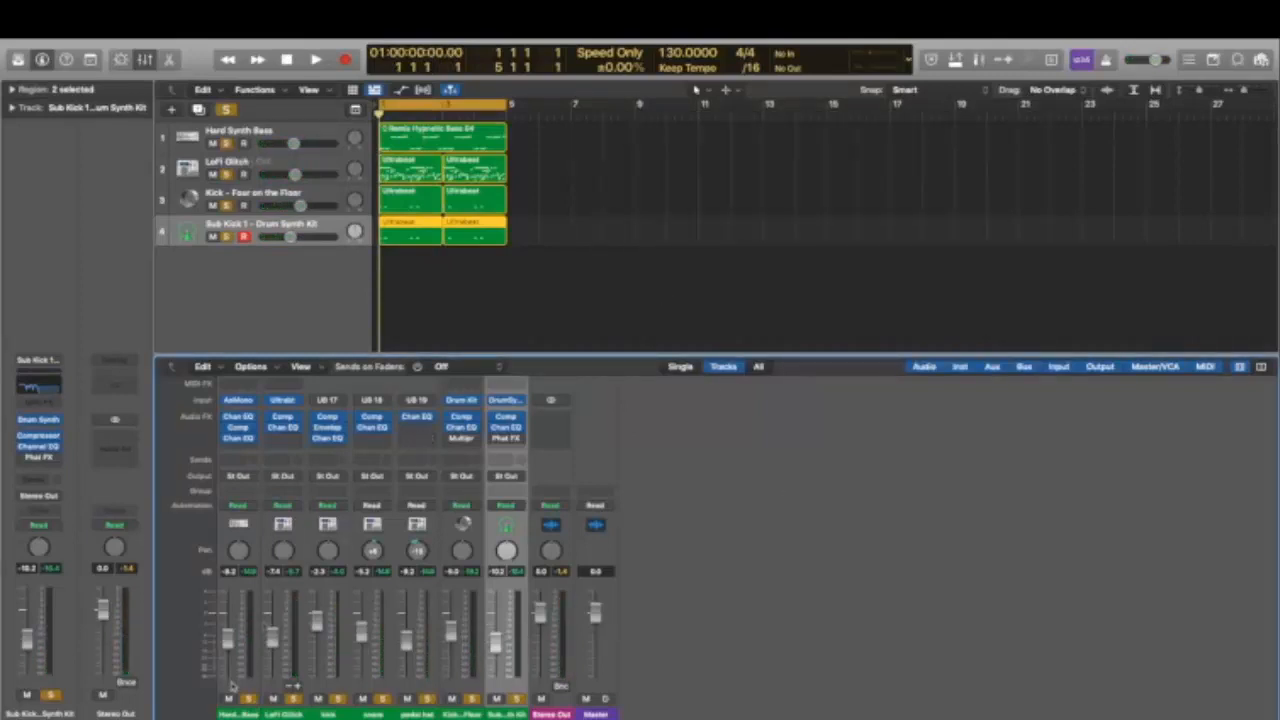
Step: Bypass and re-enable the effects on all instrument channels together, including Multipressor and Phat FX, replay the mix, then return to the start and clear the selection
{"action": "key", "text": "super+a"}
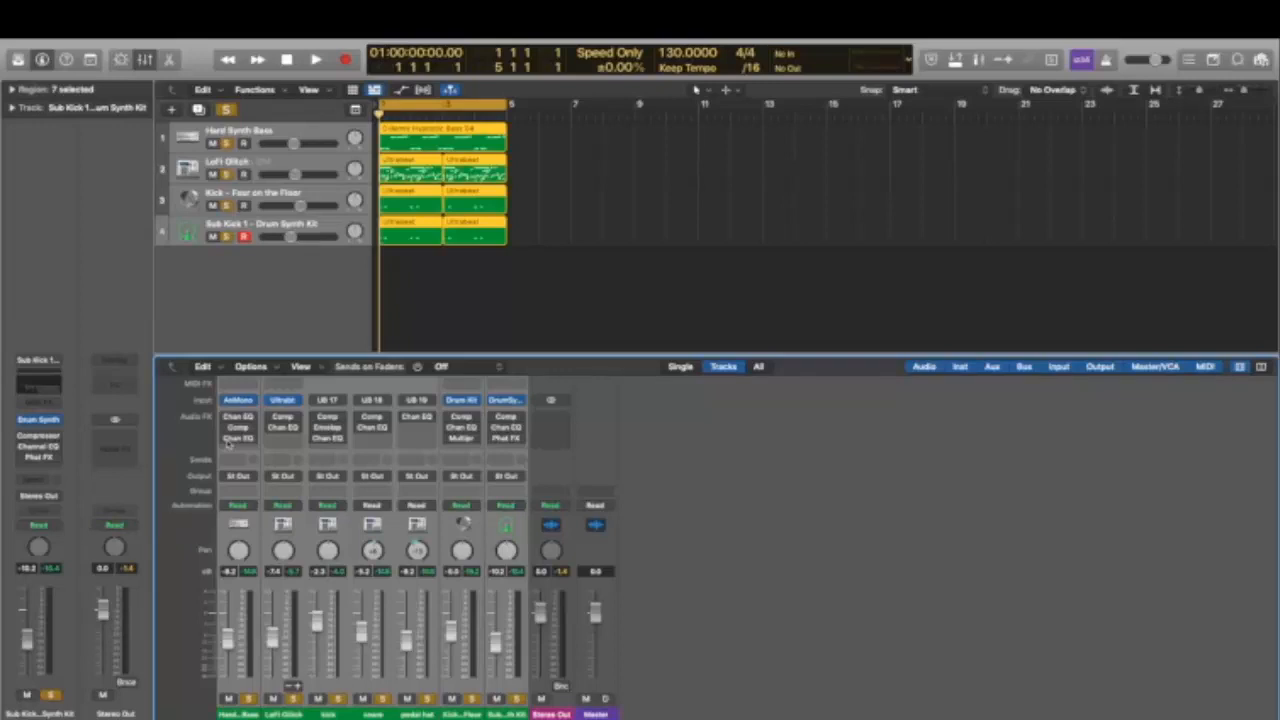
{"action": "key", "text": "space"}
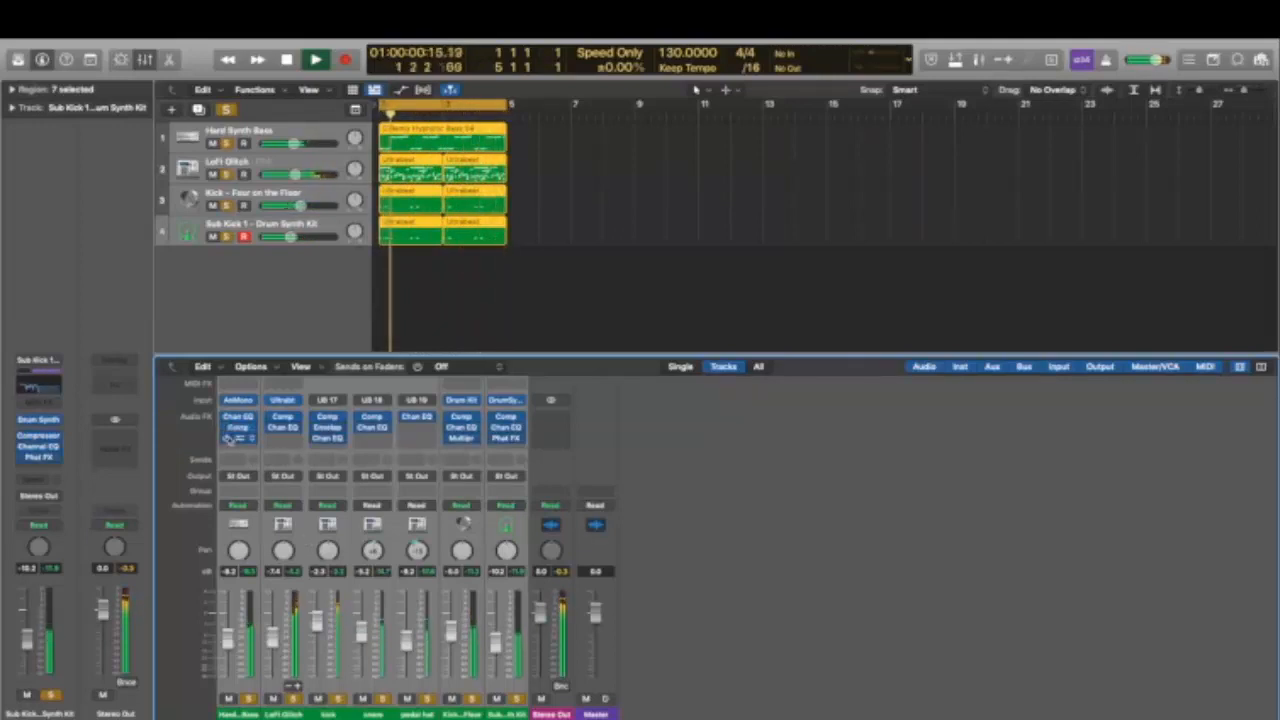
{"action": "left_click", "coordinate": [735, 545]}
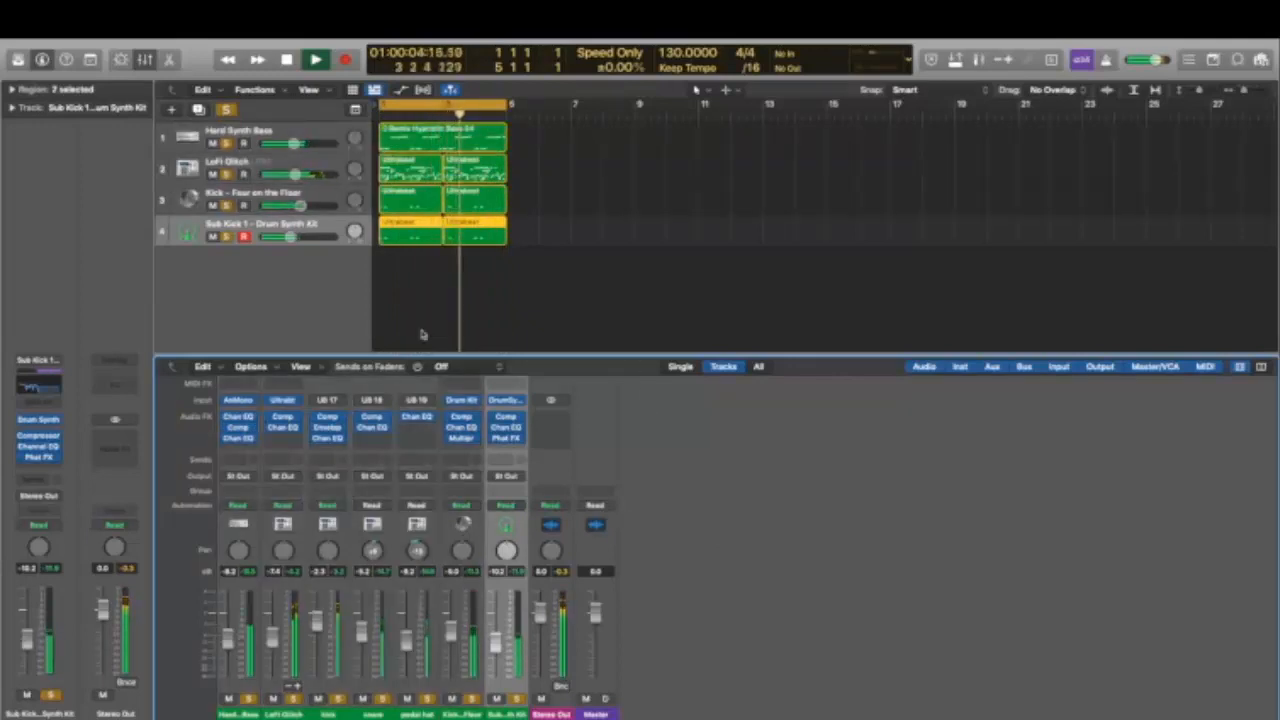
{"action": "key", "text": "space"}
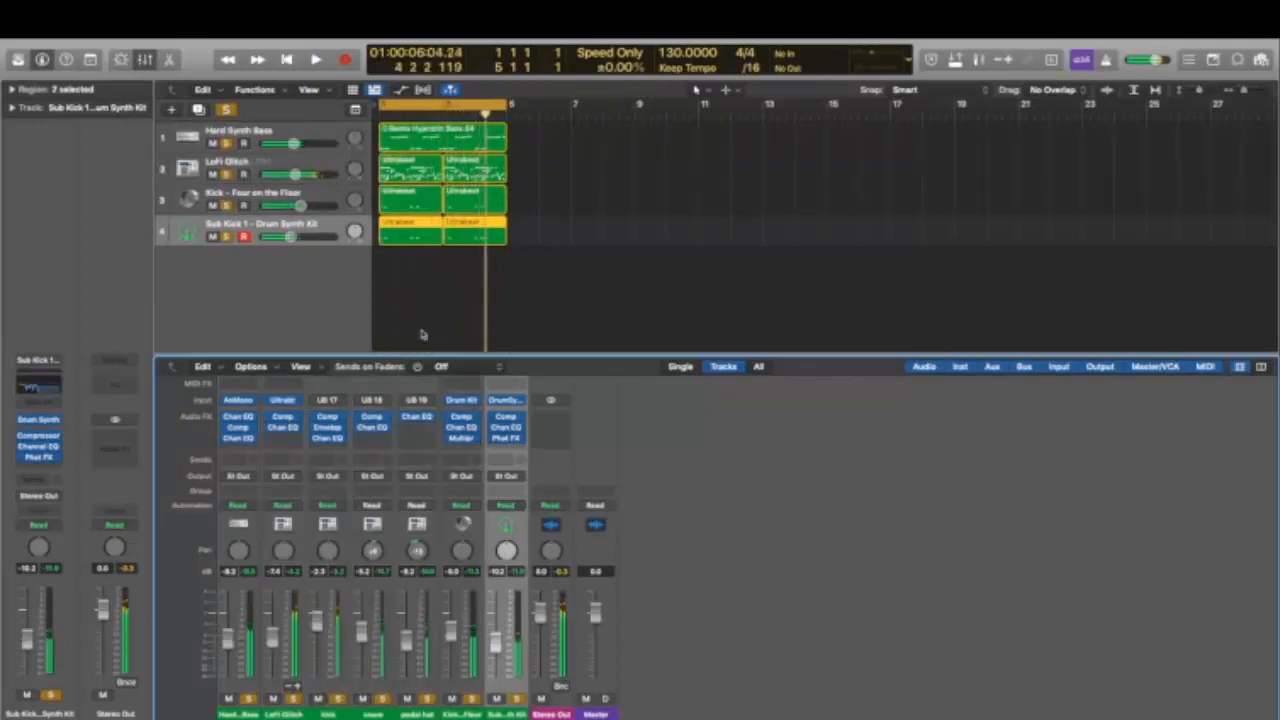
{"action": "key", "text": "Return"}
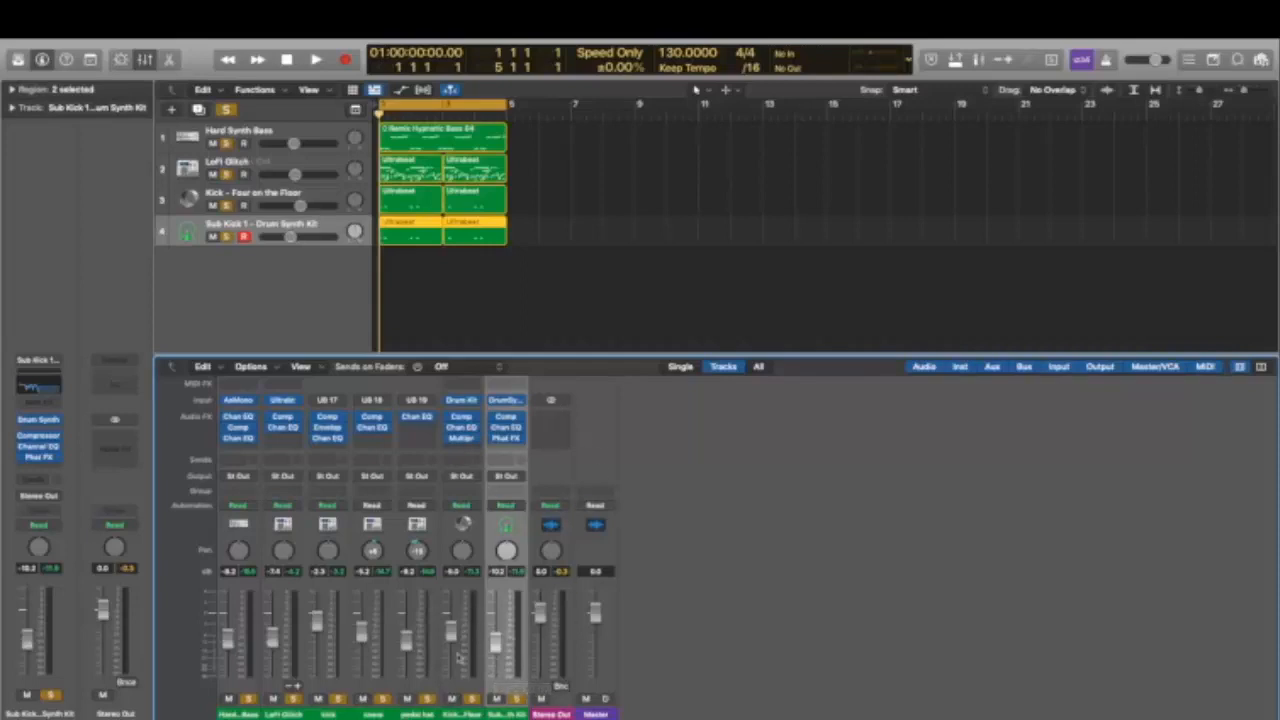
{"action": "left_click", "coordinate": [424, 301]}
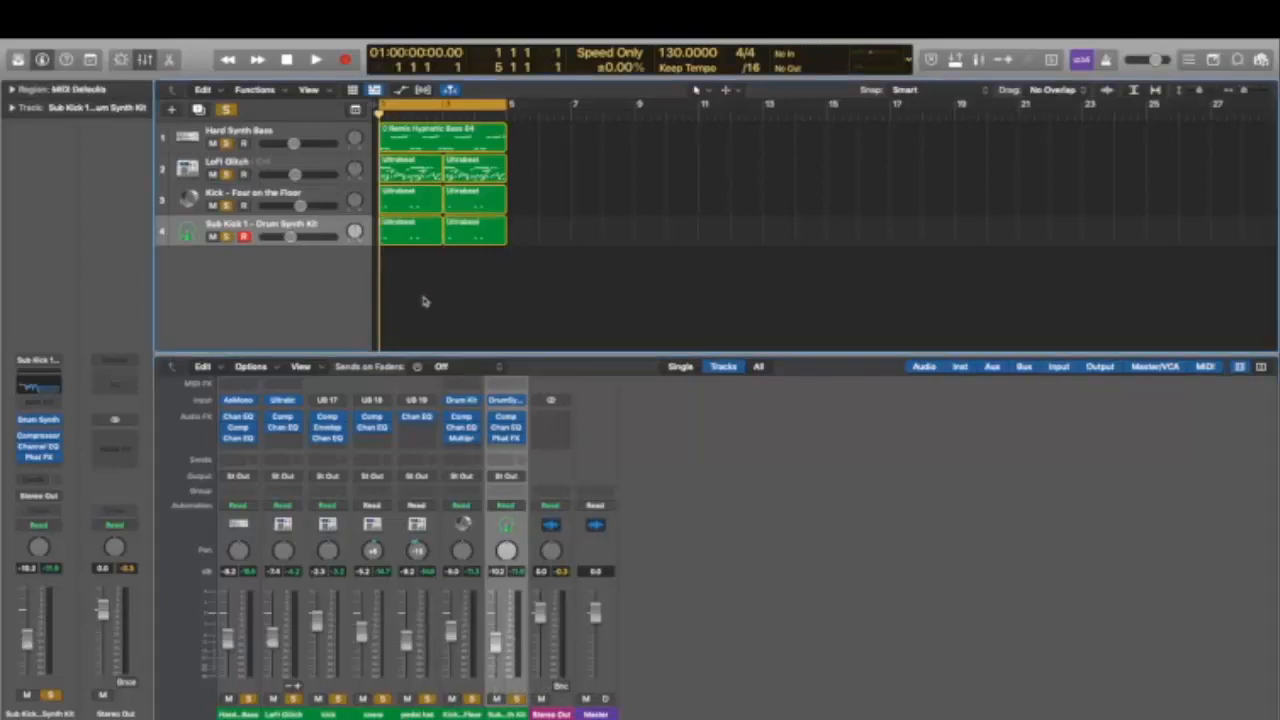